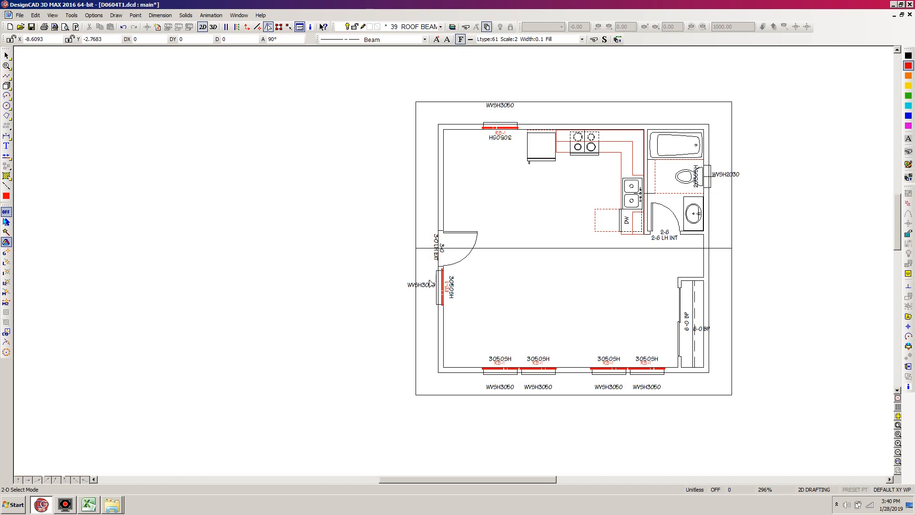
Select the RB-1 beam and its label at the window below the entry door, and set their handle at the window's upper inner corner.
key(z)
click(500, 204)
click(409, 299)
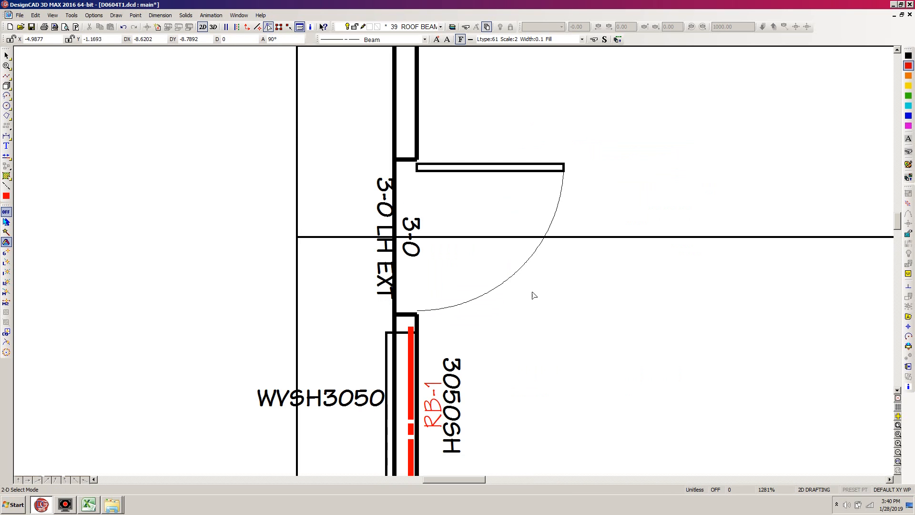
scroll(498, 370, down, 1)
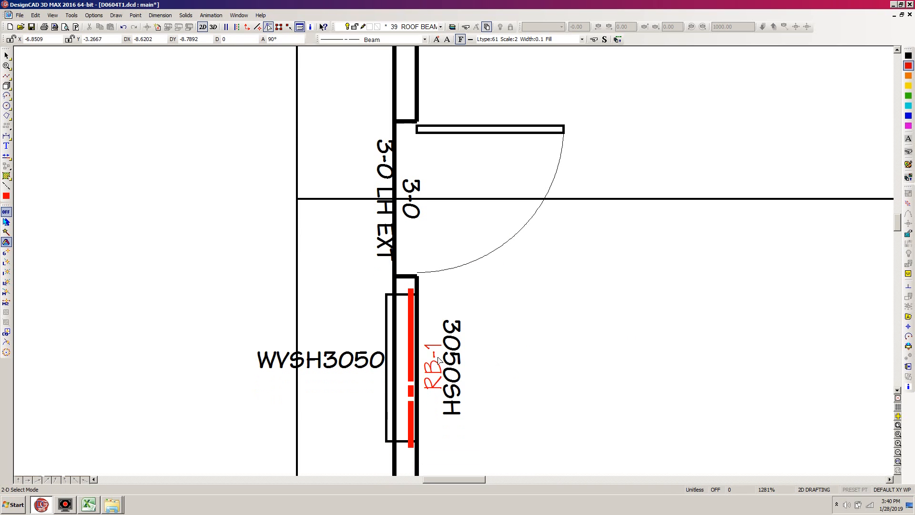
click(411, 330)
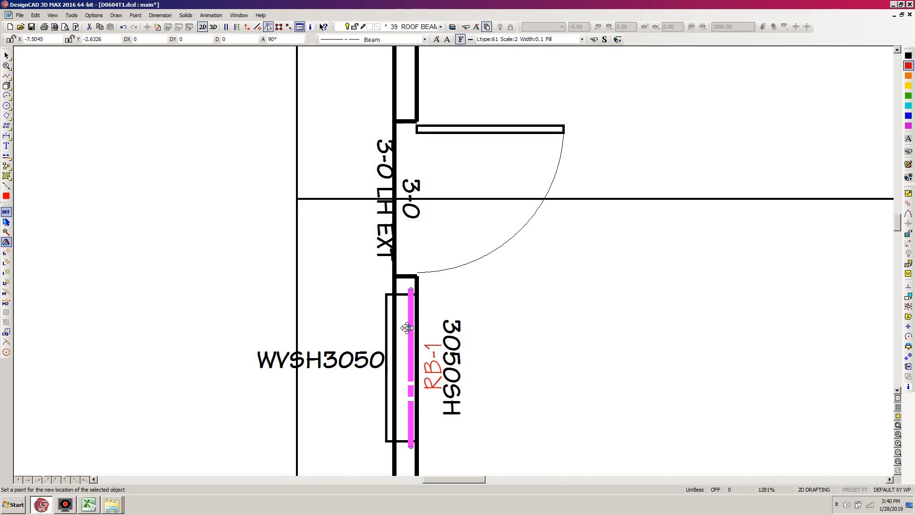
click(406, 326)
shift+click(435, 366)
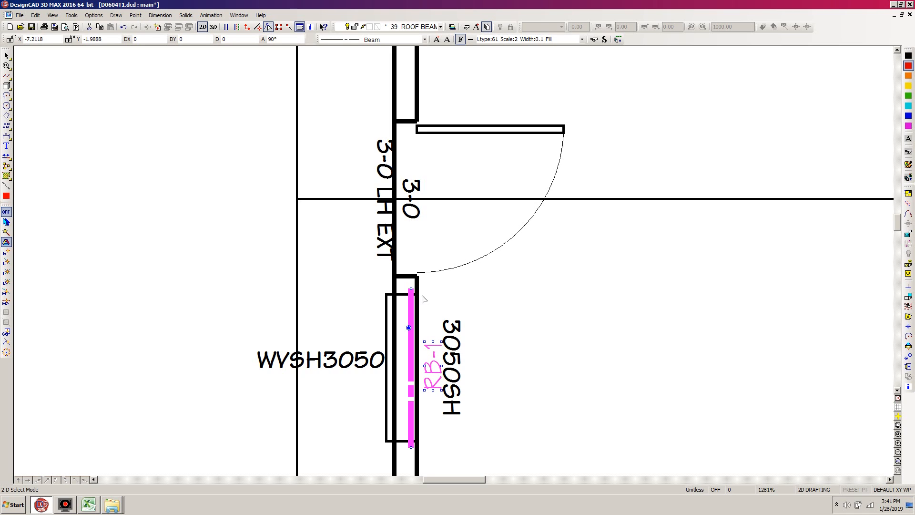
click(908, 357)
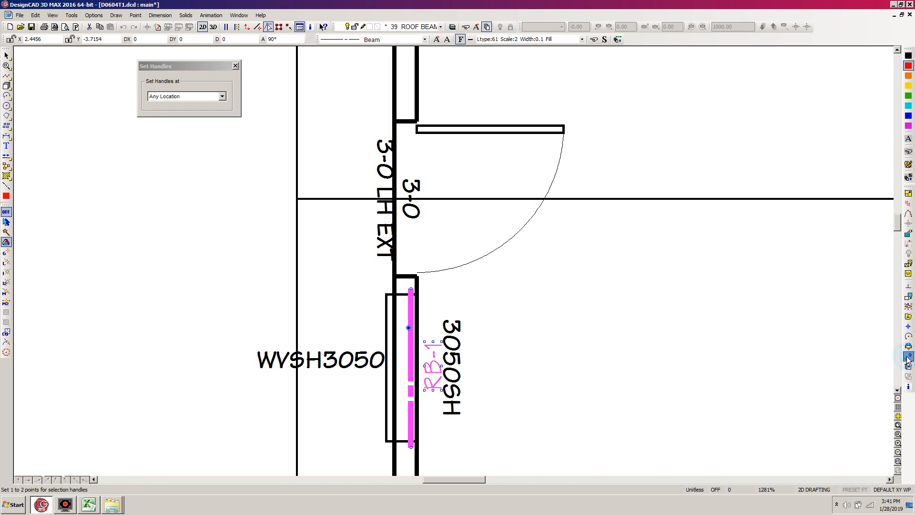
click(418, 295)
key(Return)
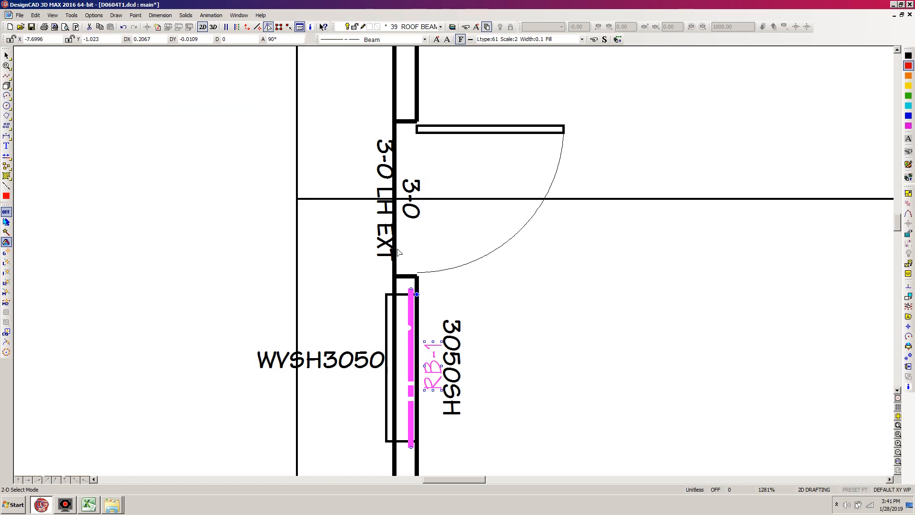
Copy the selected beam and label to the upper inner corner of the 3-0 entry door opening, and clear the selection.
key(c)
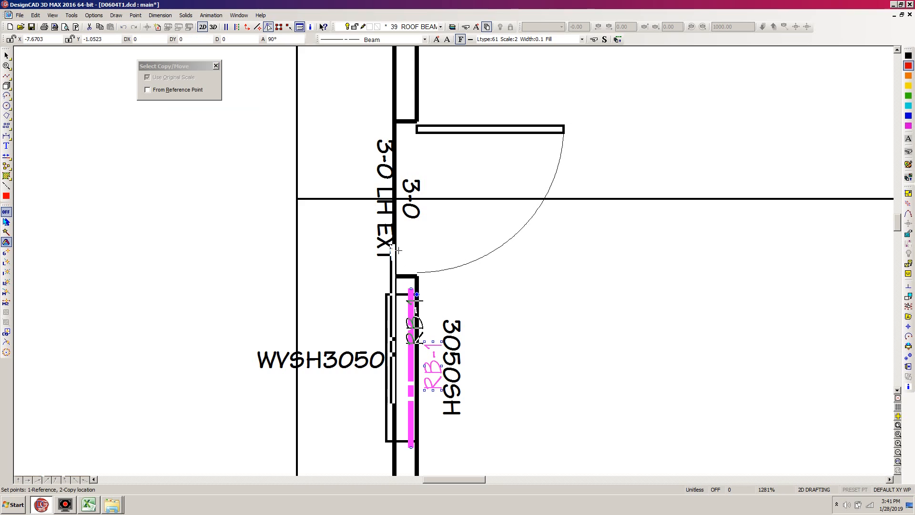
click(415, 115)
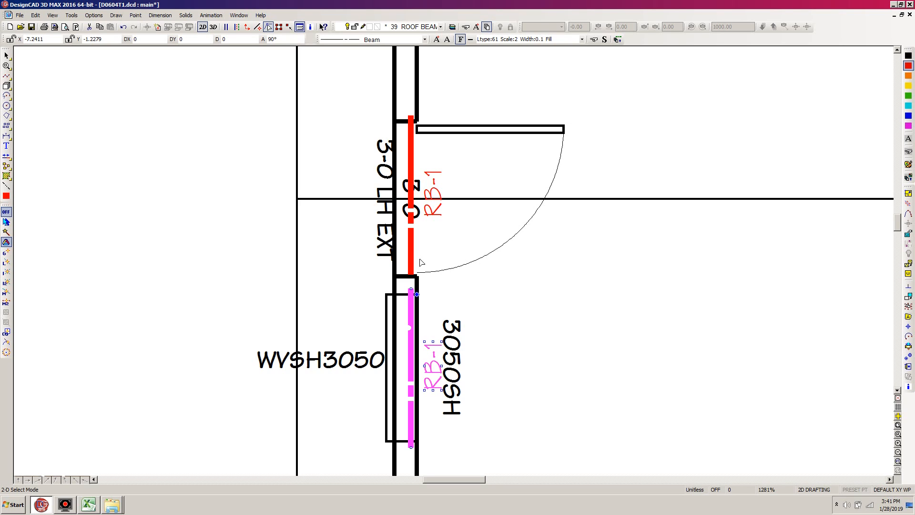
key(Escape)
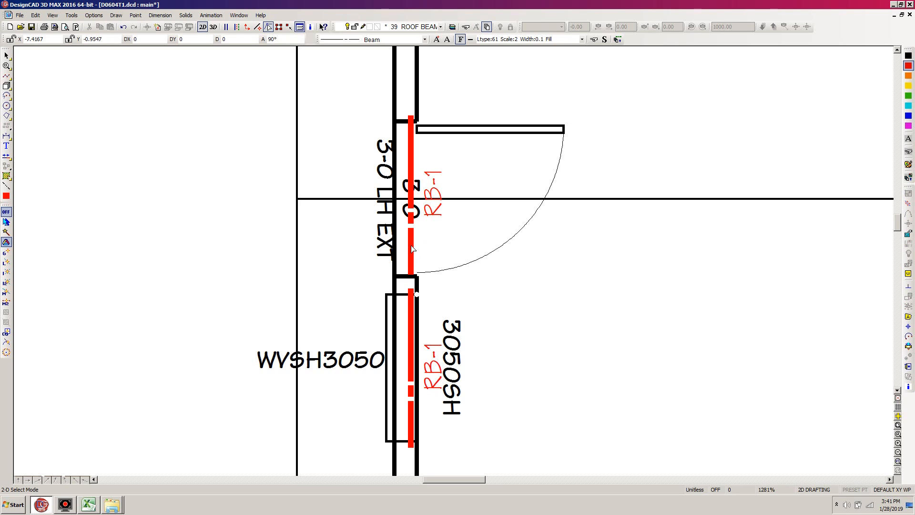
Extend the lower end of the copied door beam to 1 1/2" past the opening's lower corner, using a point relative to the last cursor position.
click(410, 246)
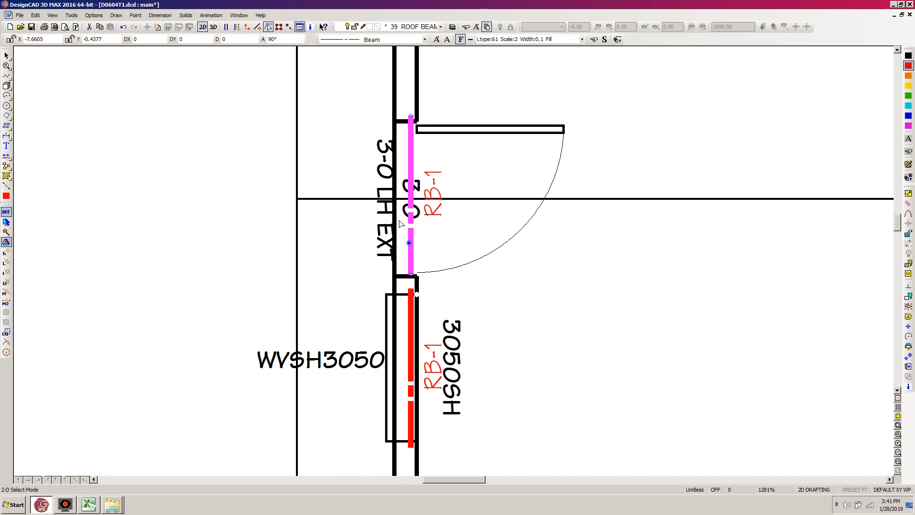
key(e)
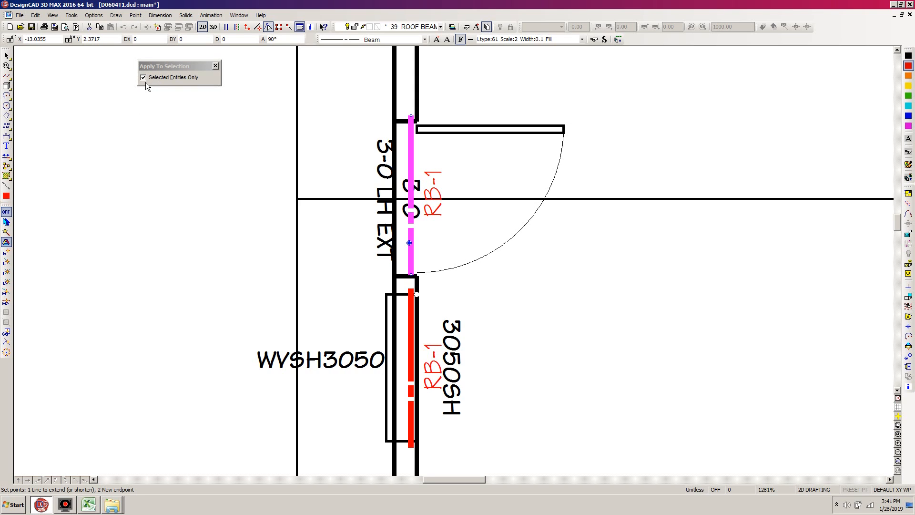
click(411, 256)
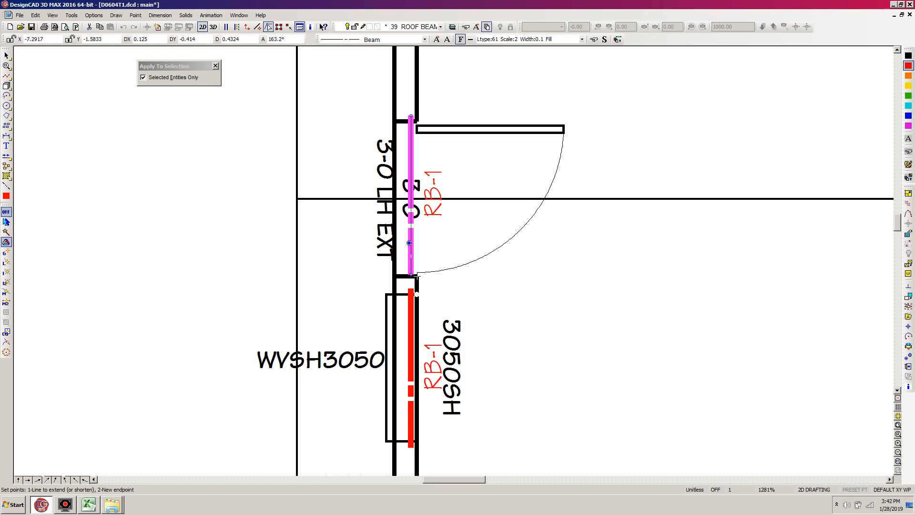
key(apostrophe)
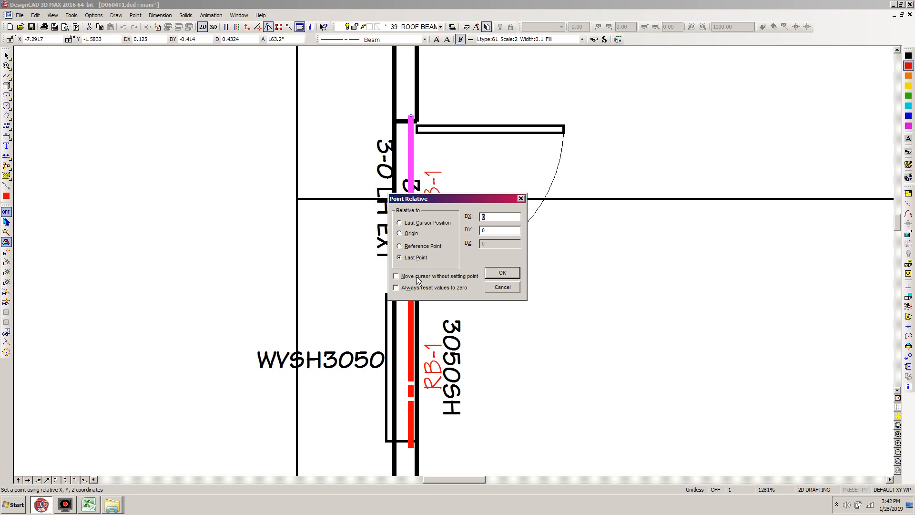
key(Tab)
text(-1)
key(Tab)
click(400, 223)
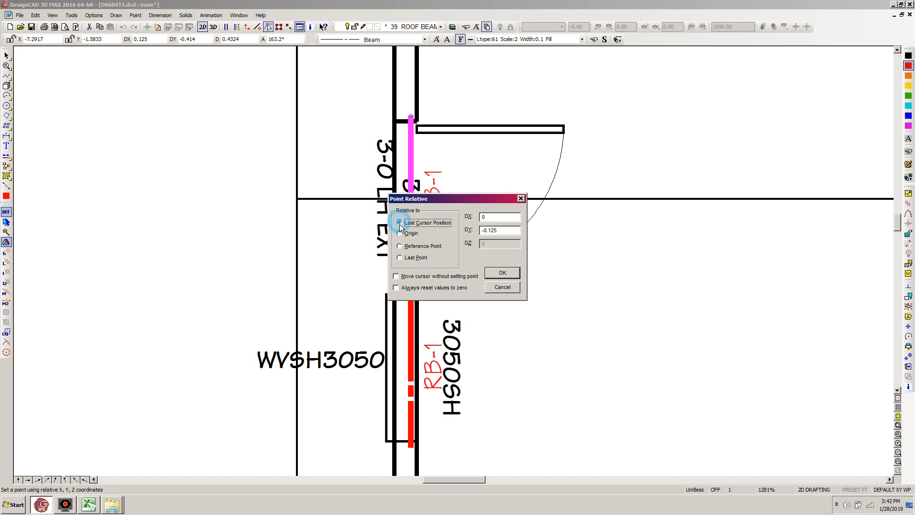
click(502, 273)
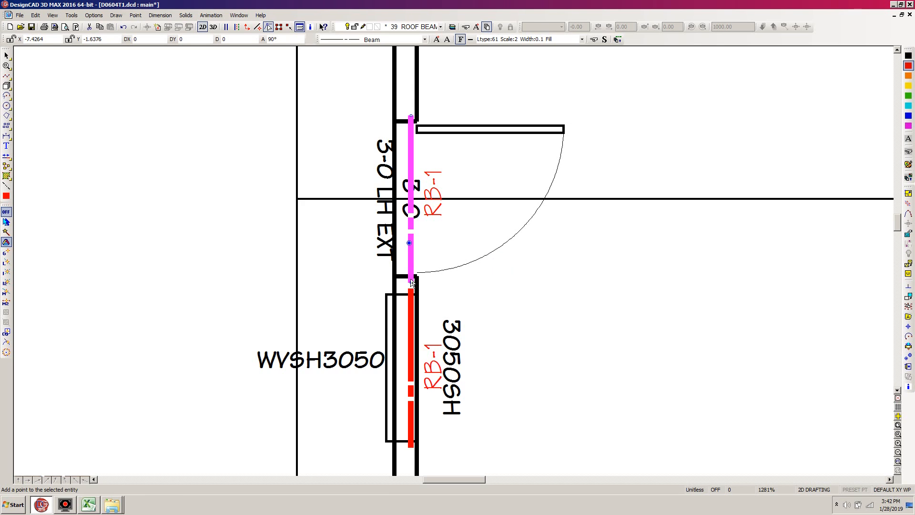
Check the door beam's overhang past the opening's lower corner with a dimension, and undo that dimension.
key(d)
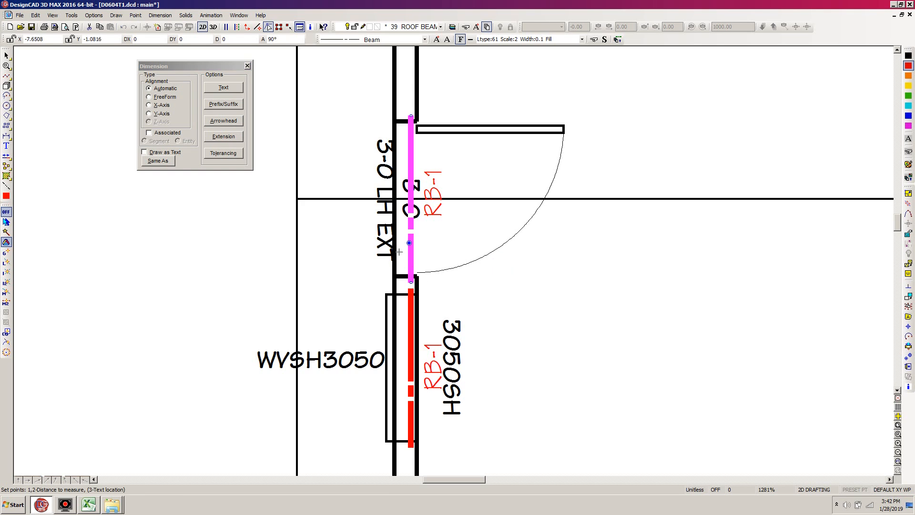
right_click(409, 279)
right_click(420, 275)
click(285, 276)
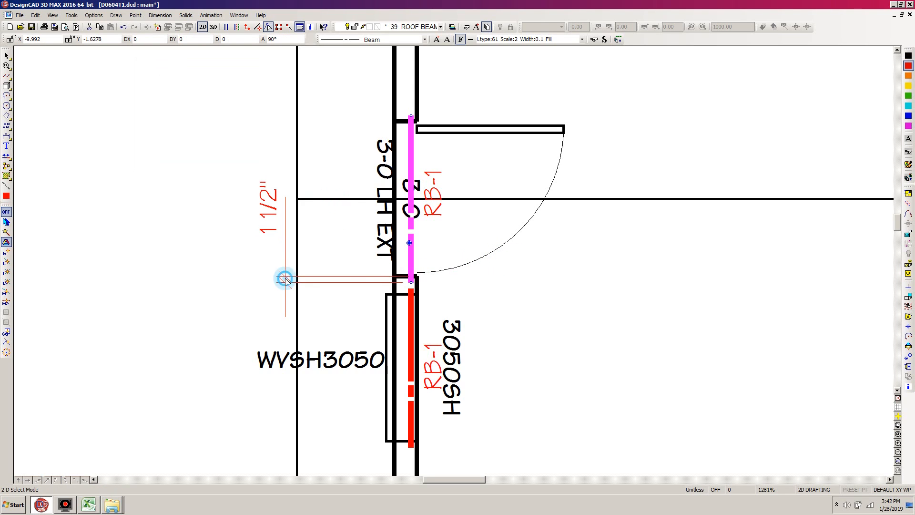
key(ctrl+z)
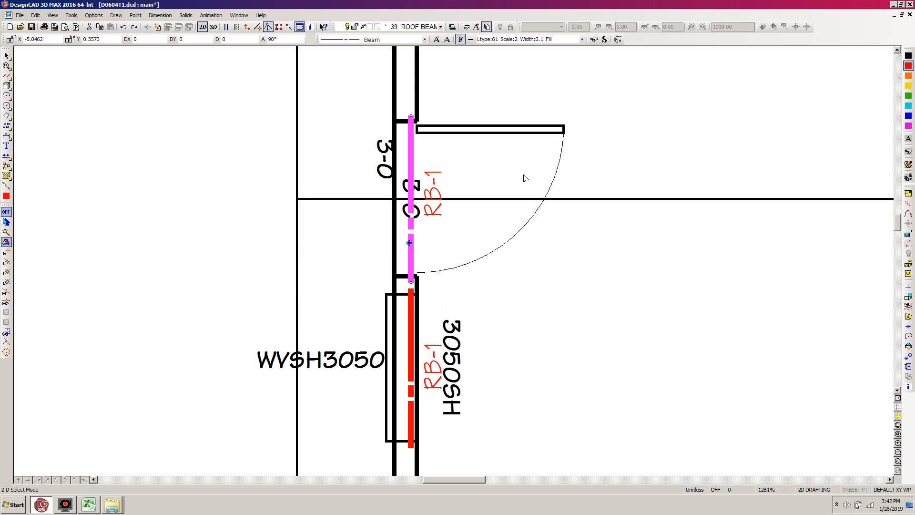
Change the label text of the entry door beam to RB-2.
click(444, 219)
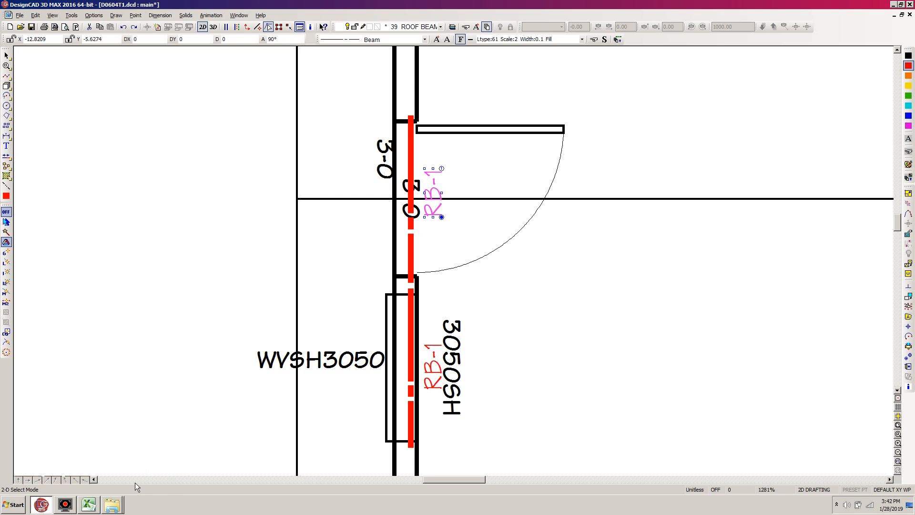
key(ctrl+i)
drag(192, 179, 188, 178)
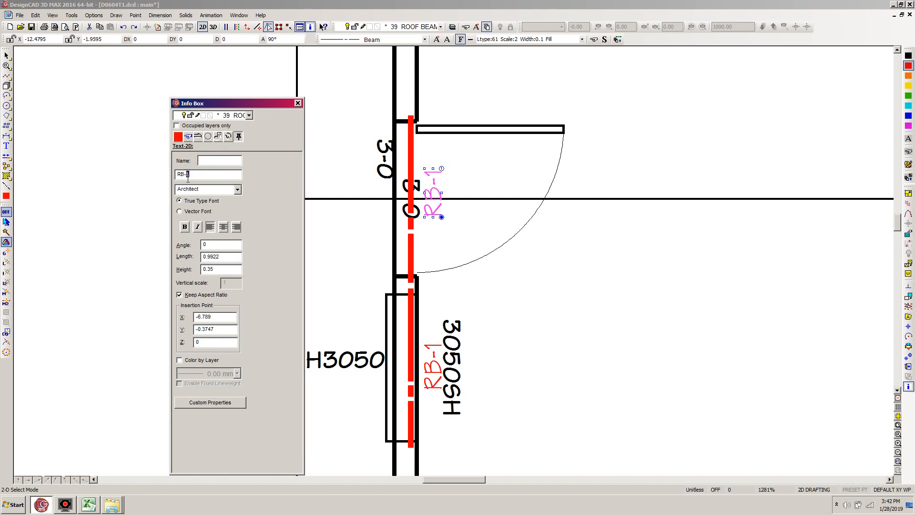
click(610, 339)
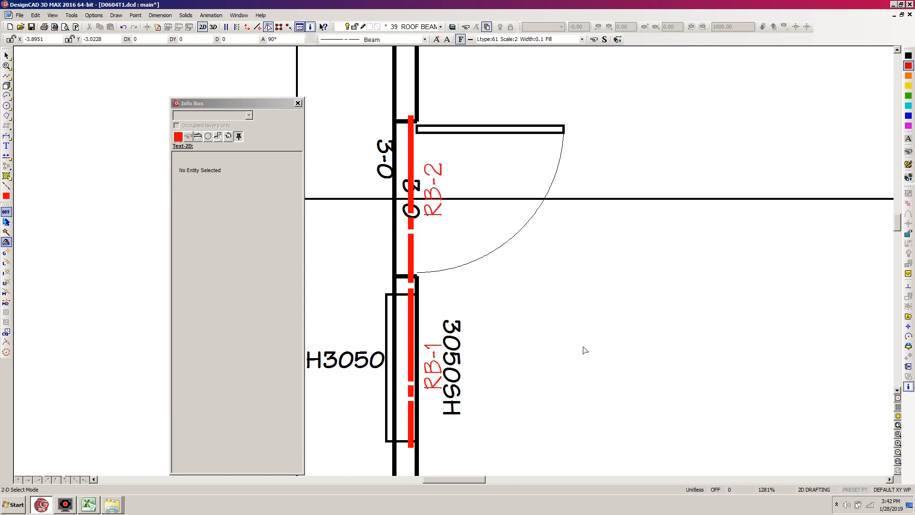
Select the entry door beam with its RB-2 label, and set their handle at the door opening's upper inner corner.
scroll(453, 265, down, 5)
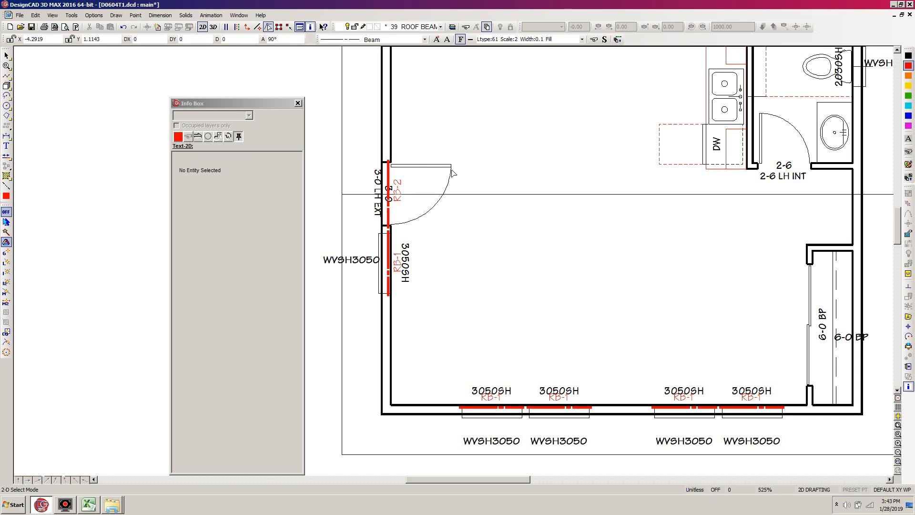
click(465, 138)
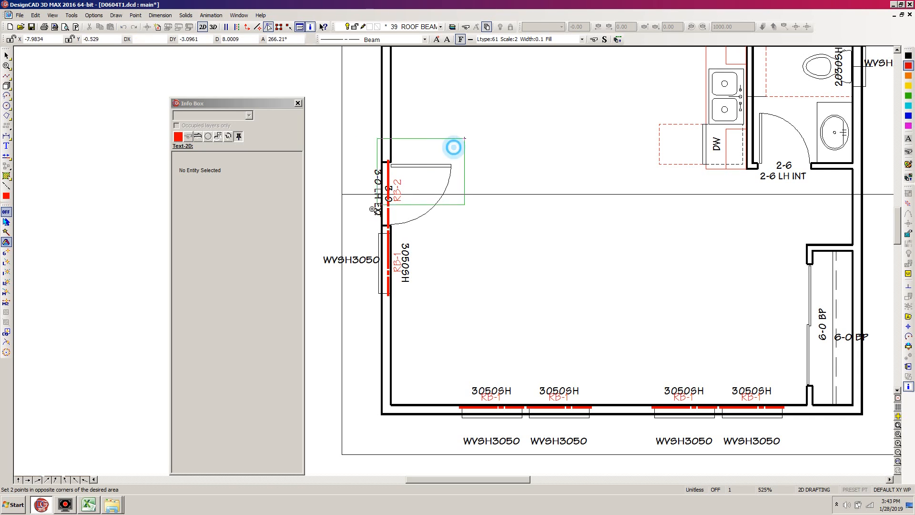
click(377, 205)
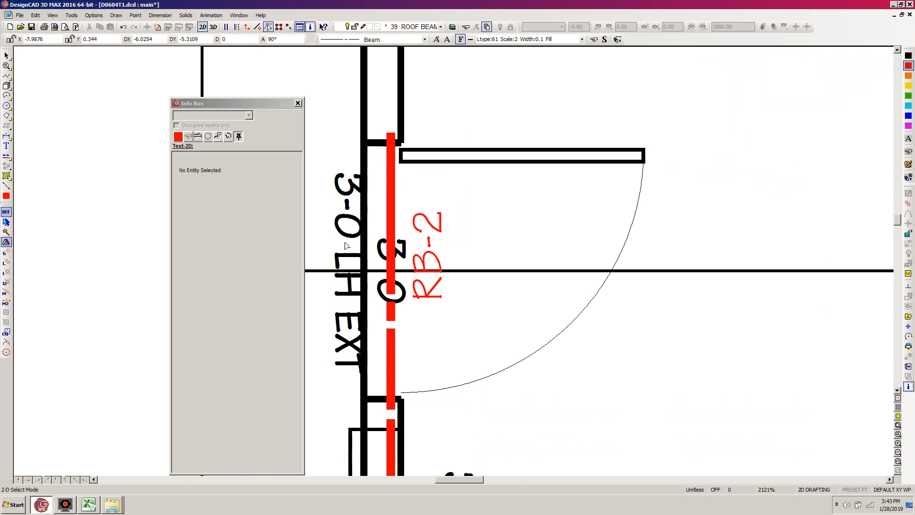
click(389, 165)
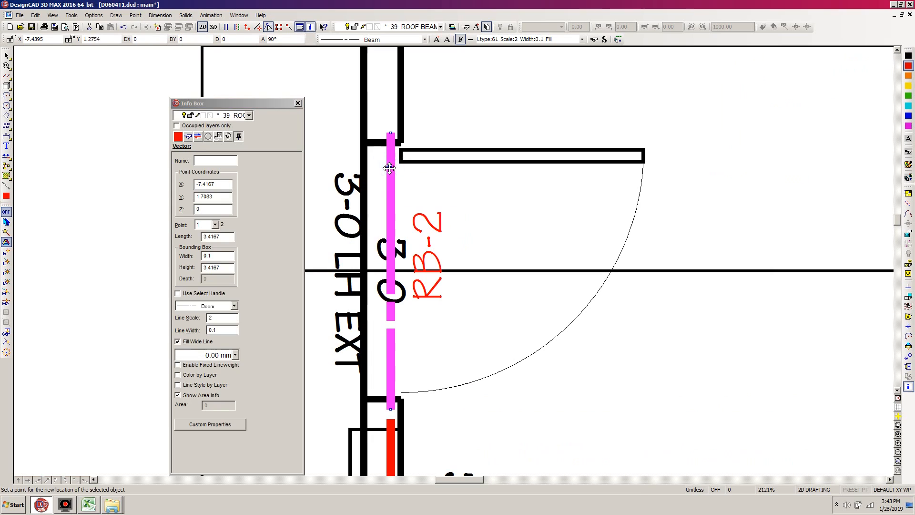
shift+click(428, 243)
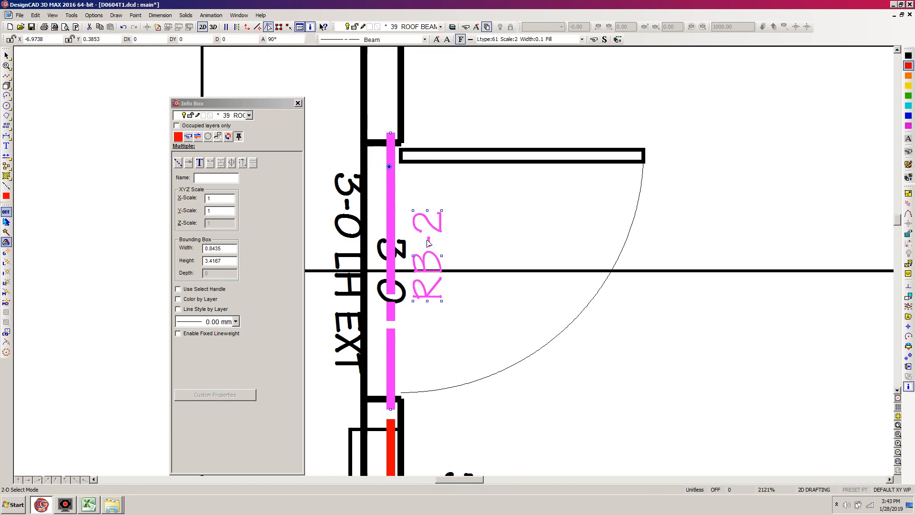
click(909, 358)
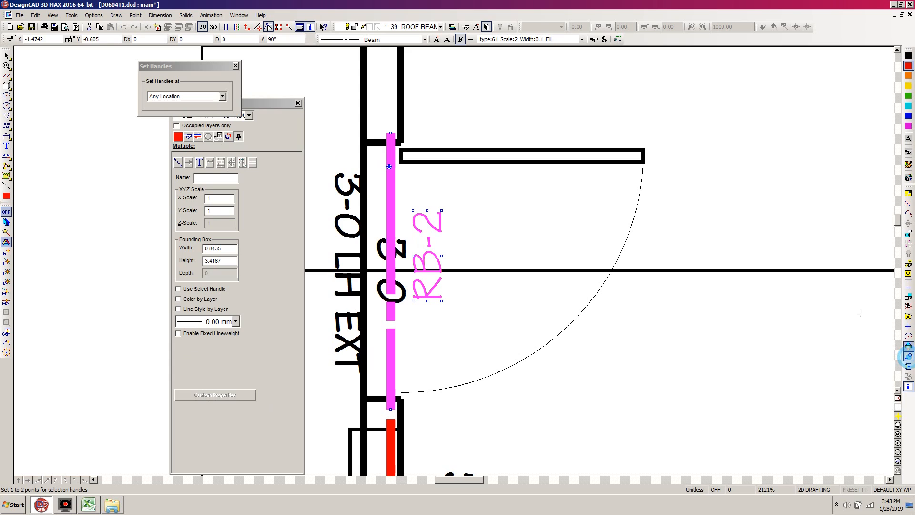
click(403, 141)
key(Return)
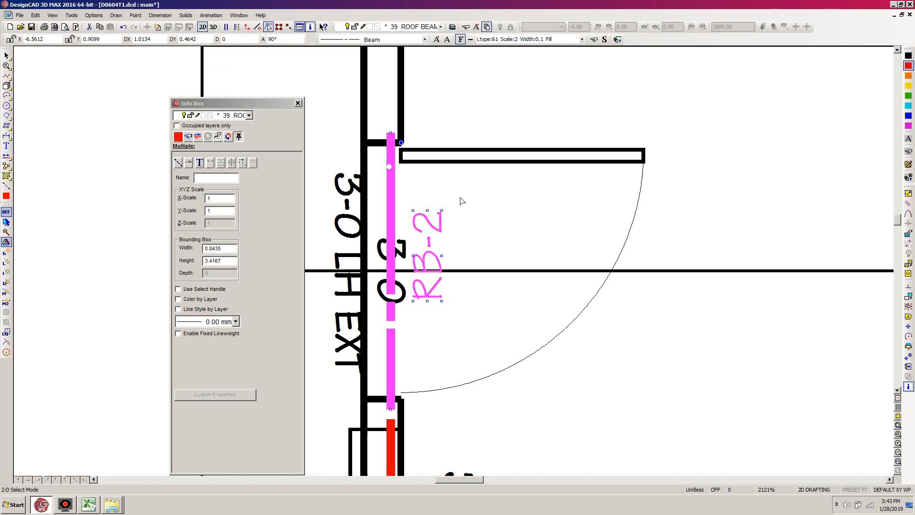
Copy the RB-2 beam and label in place, and rotate the selected set 180 degrees about its handle.
click(401, 142)
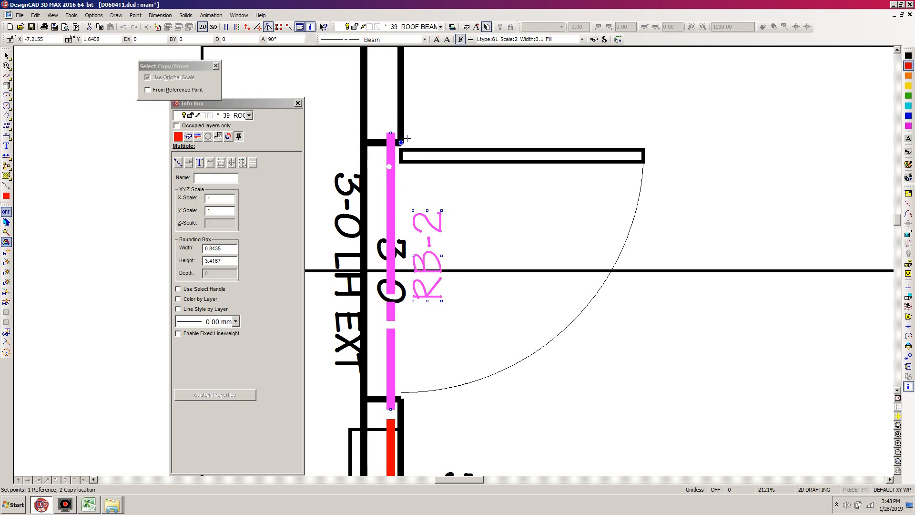
click(401, 142)
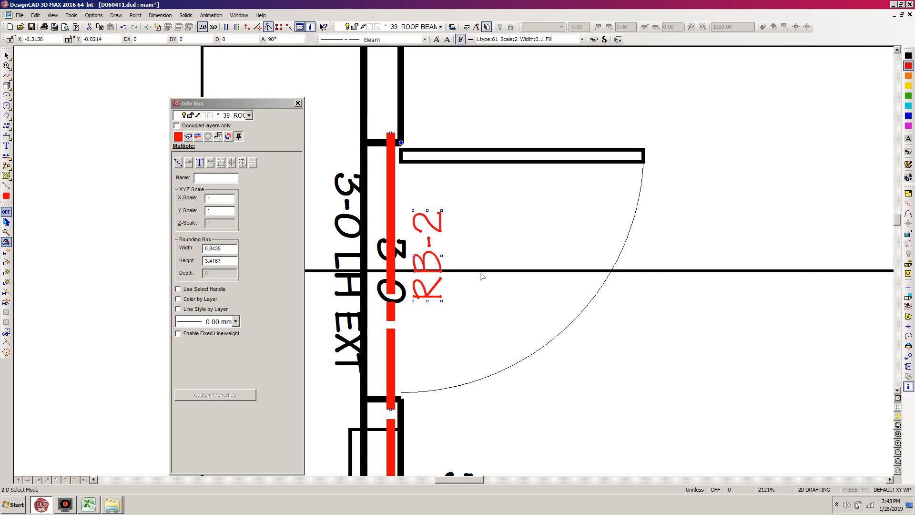
key(r)
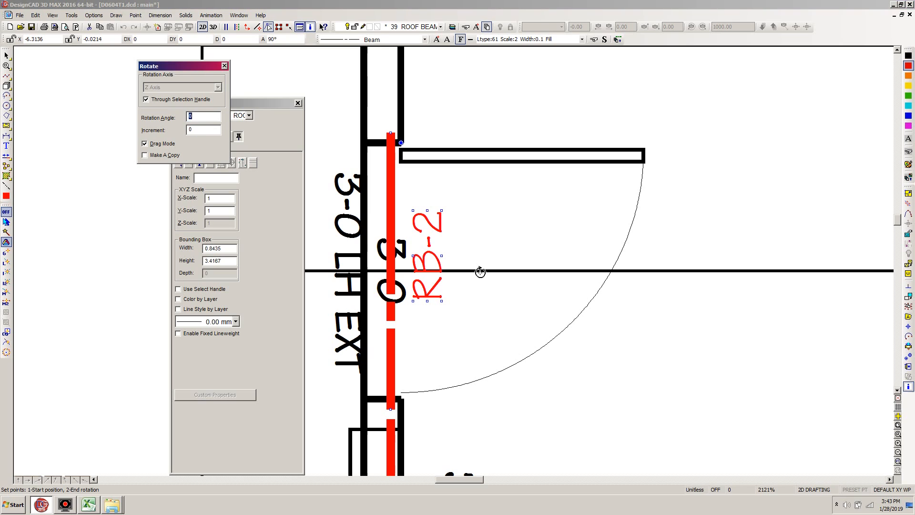
text(80)
key(Return)
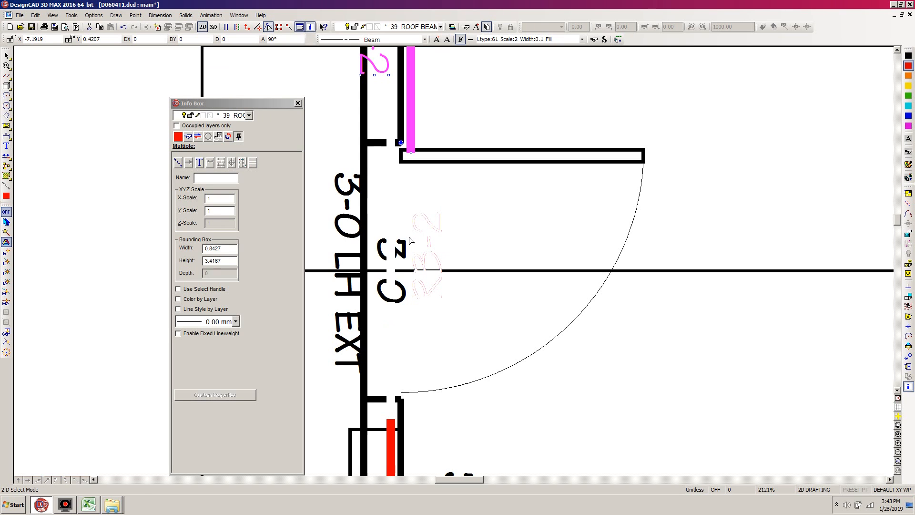
Move the rotated RB-2 beam and label to the bathroom window, placing their handle on the opening's lower inner corner.
scroll(453, 261, down, 3)
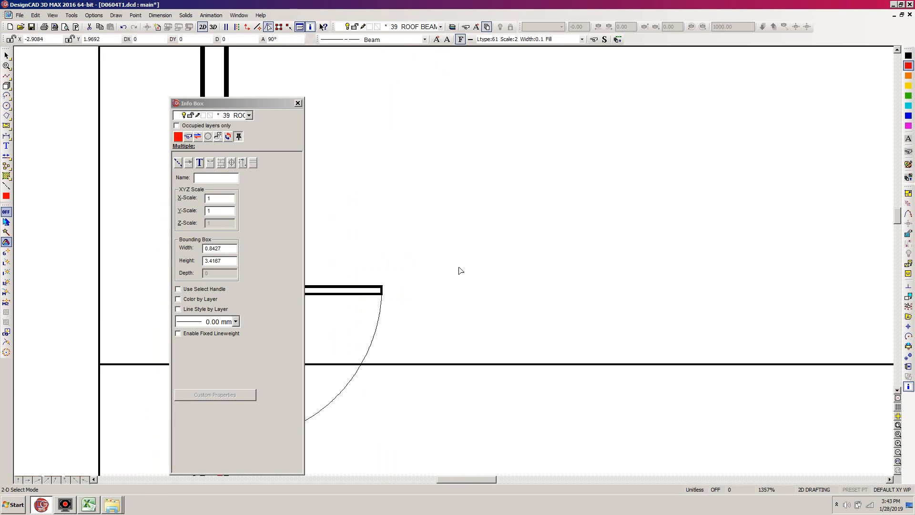
scroll(458, 269, down, 1)
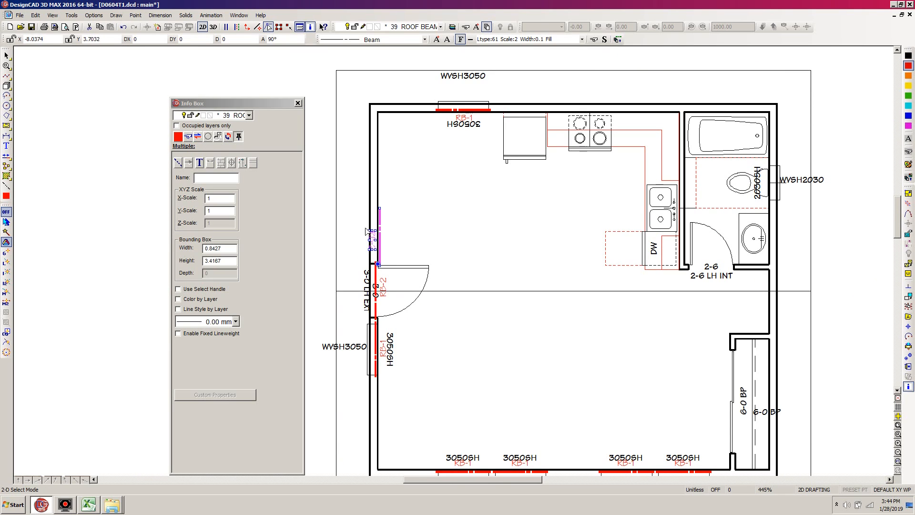
key(w)
click(800, 142)
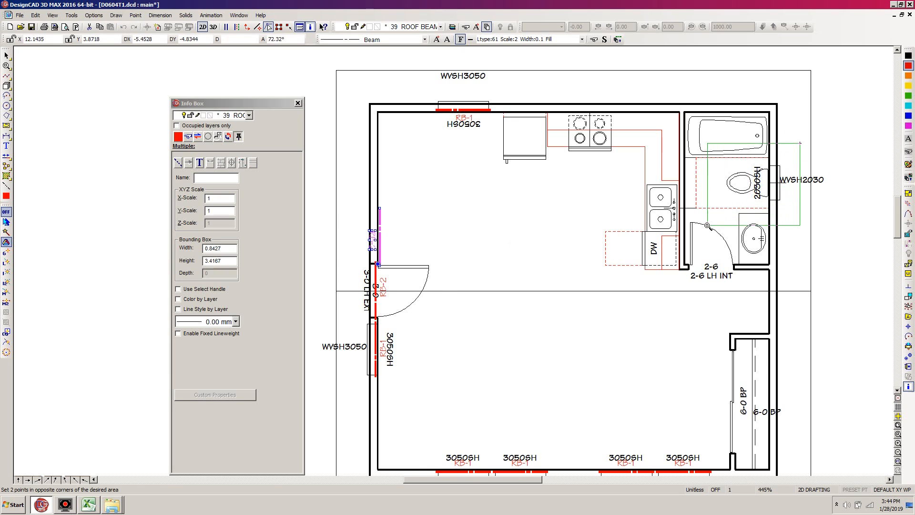
click(709, 226)
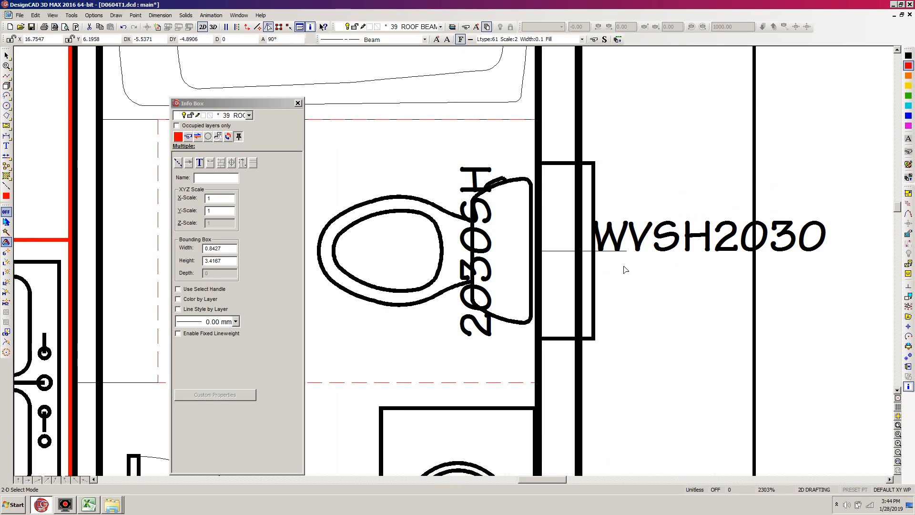
key(m)
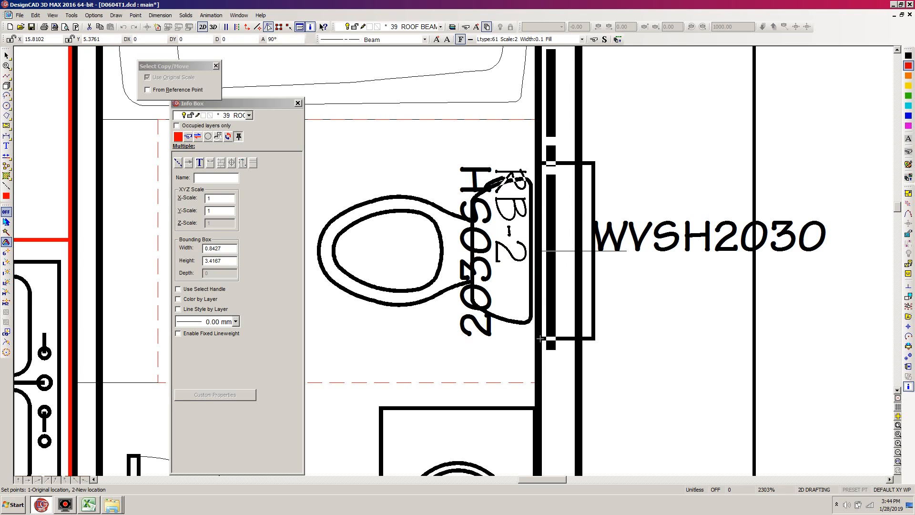
right_click(540, 339)
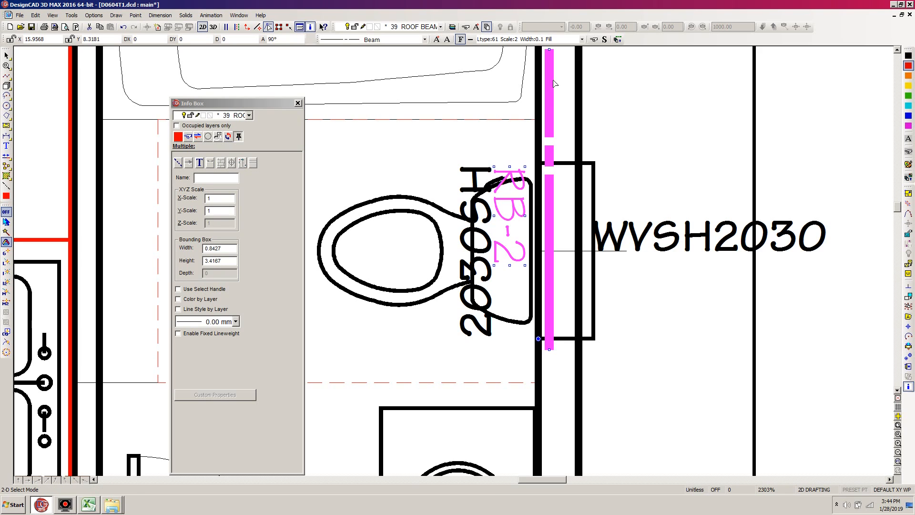
click(573, 240)
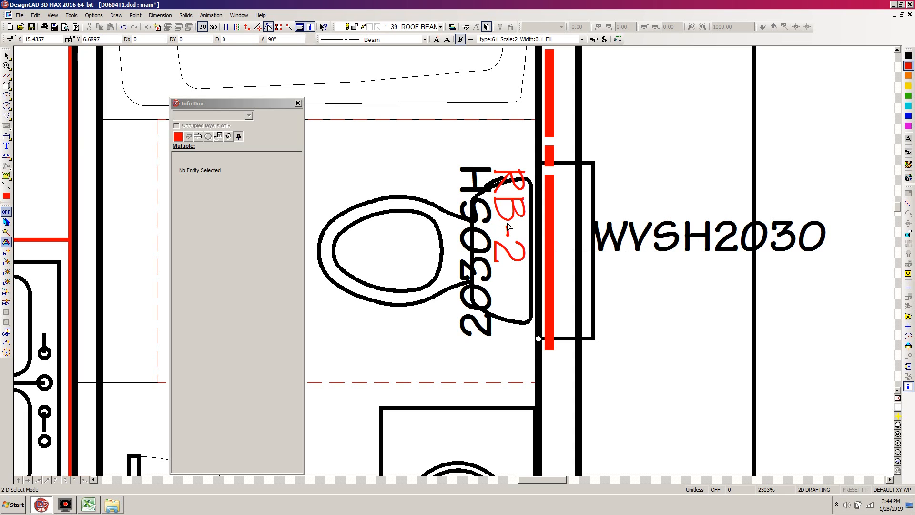
Change the bathroom window beam's label to RB-3, and move the label about 0.35 down beside the window.
click(494, 265)
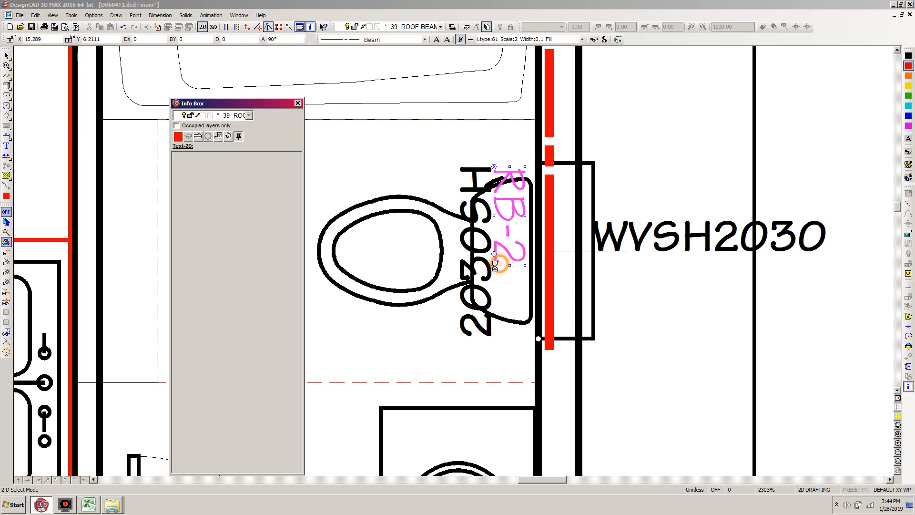
click(194, 175)
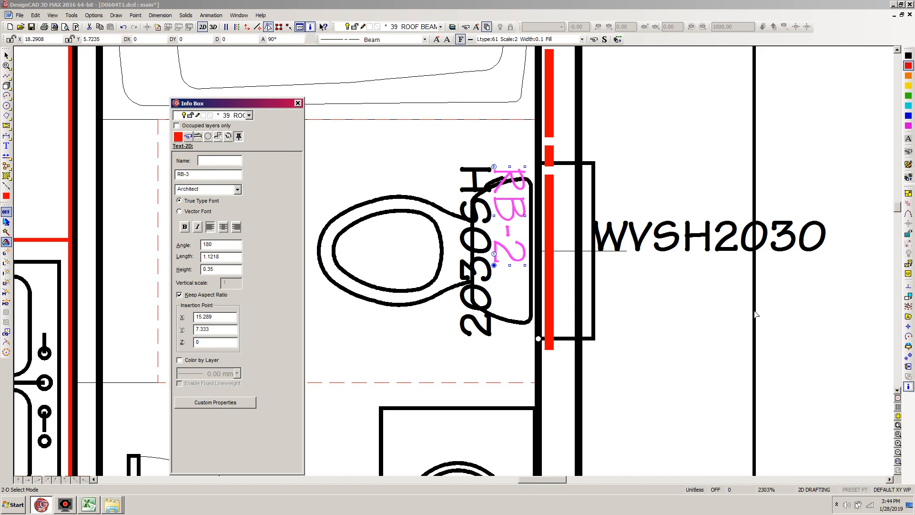
click(739, 6)
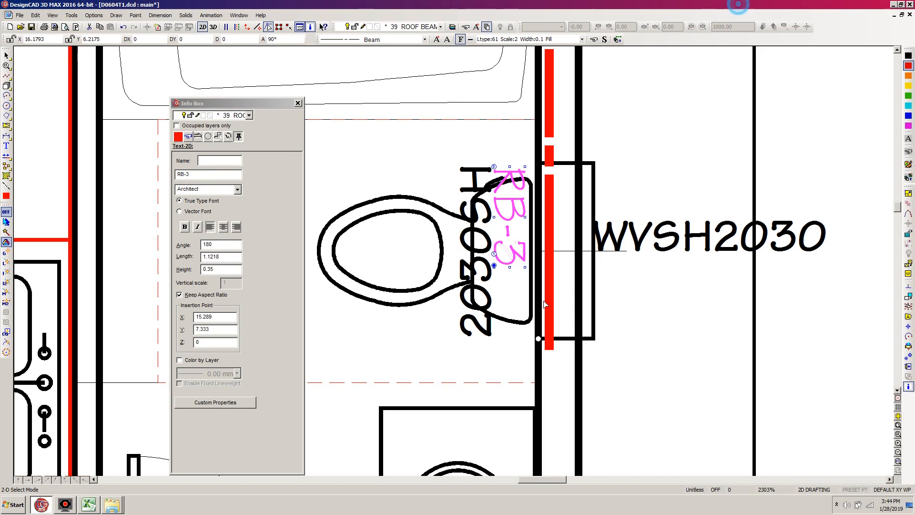
click(494, 266)
click(494, 266)
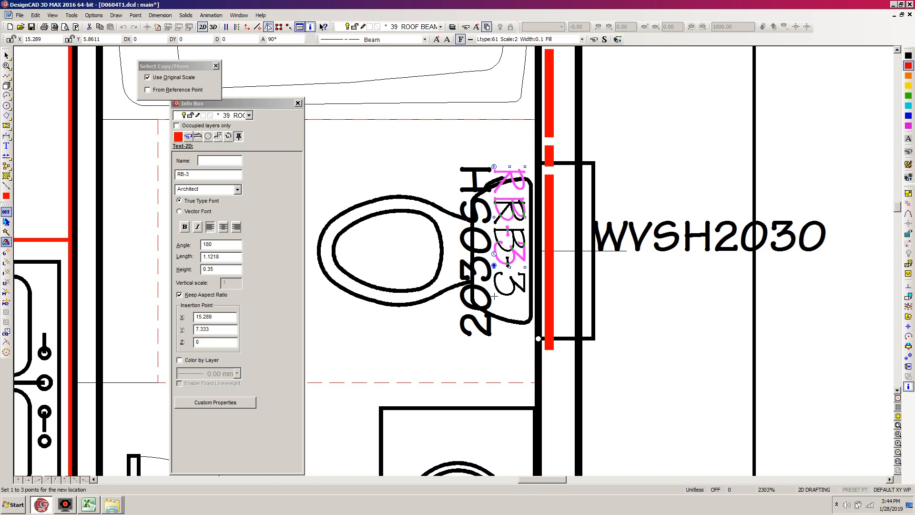
click(494, 296)
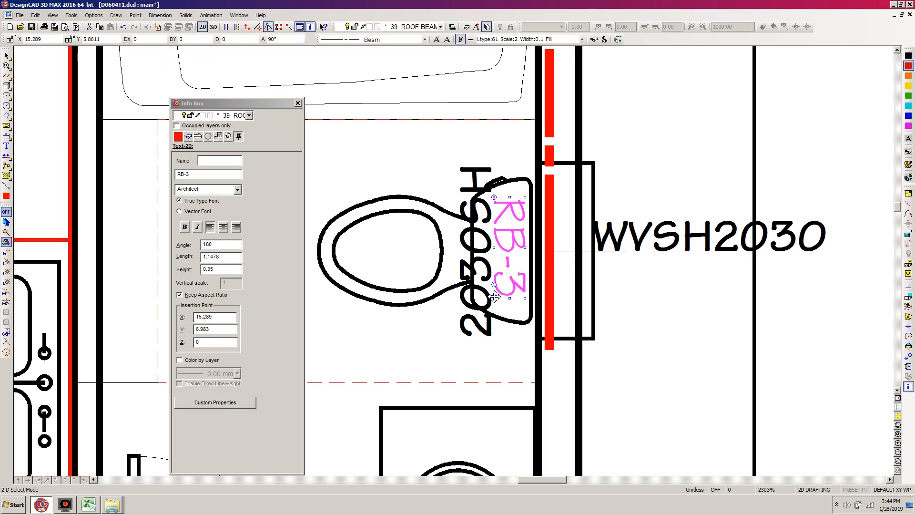
key(Escape)
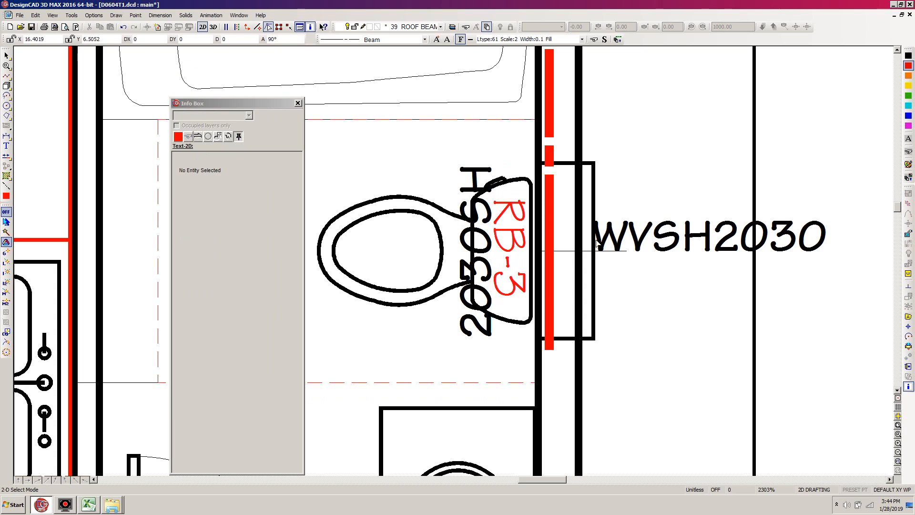
Shorten the bathroom window beam so its upper end lies 1.5" above the window opening's upper inner corner.
click(554, 218)
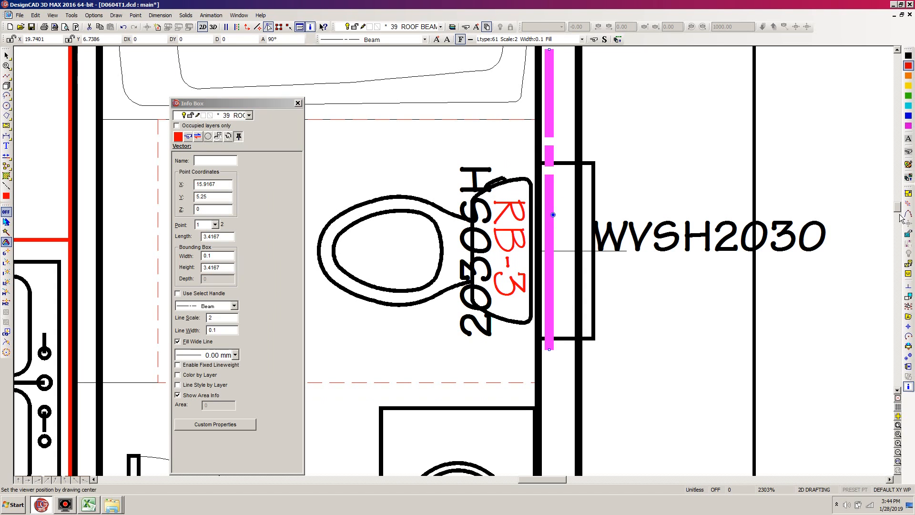
scroll(829, 197, up, 2)
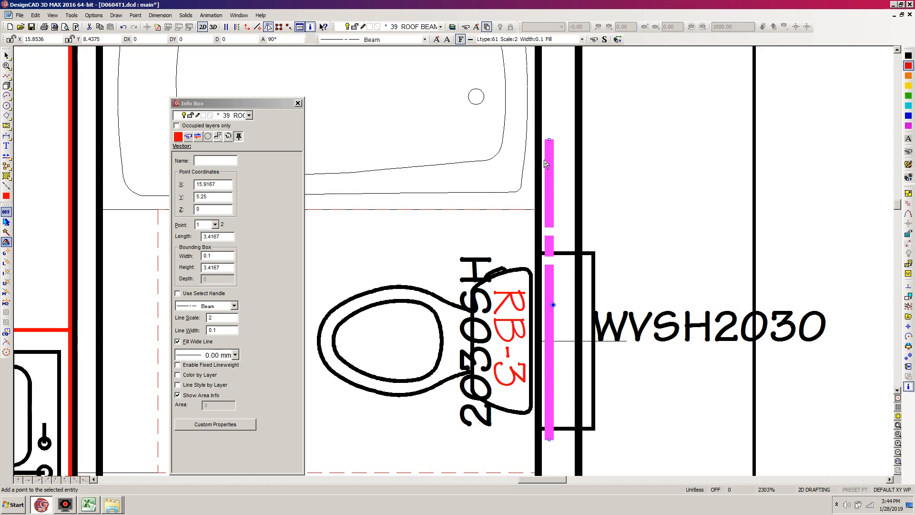
key(e)
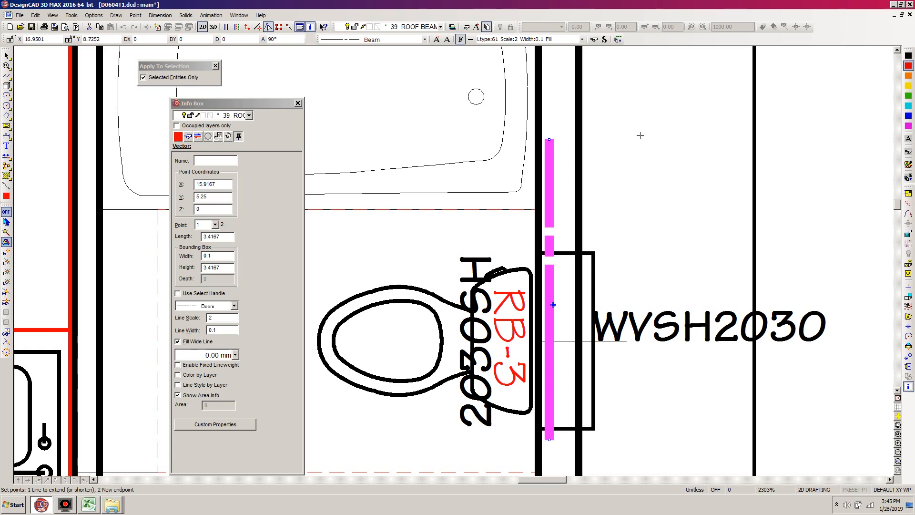
click(552, 167)
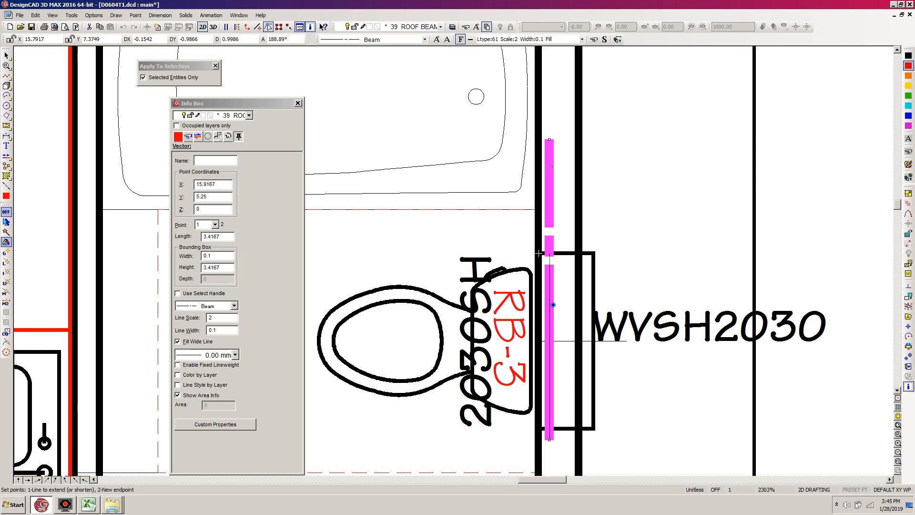
key(apostrophe)
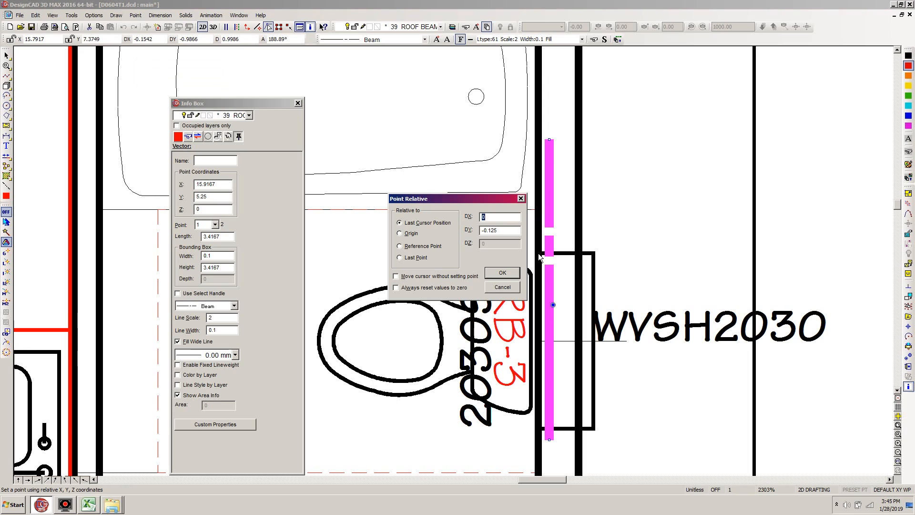
key(Tab)
text(1.5")
key(Return)
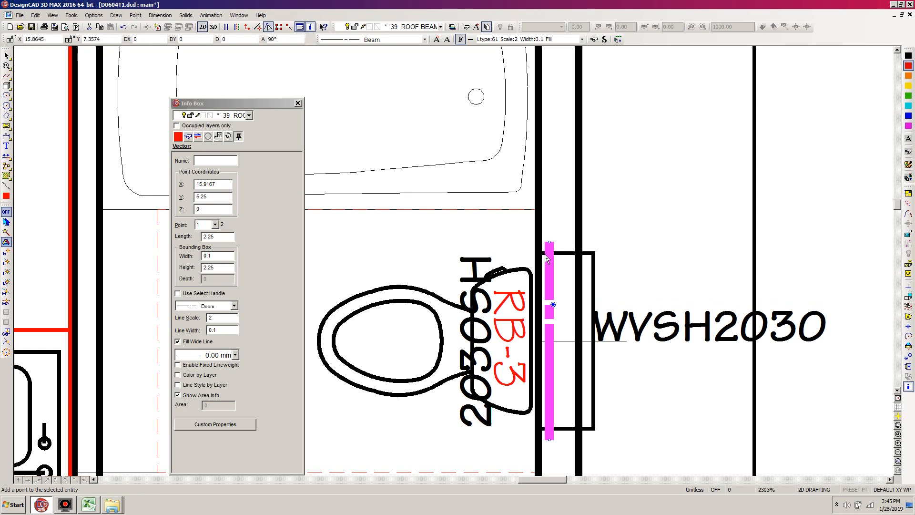
click(572, 279)
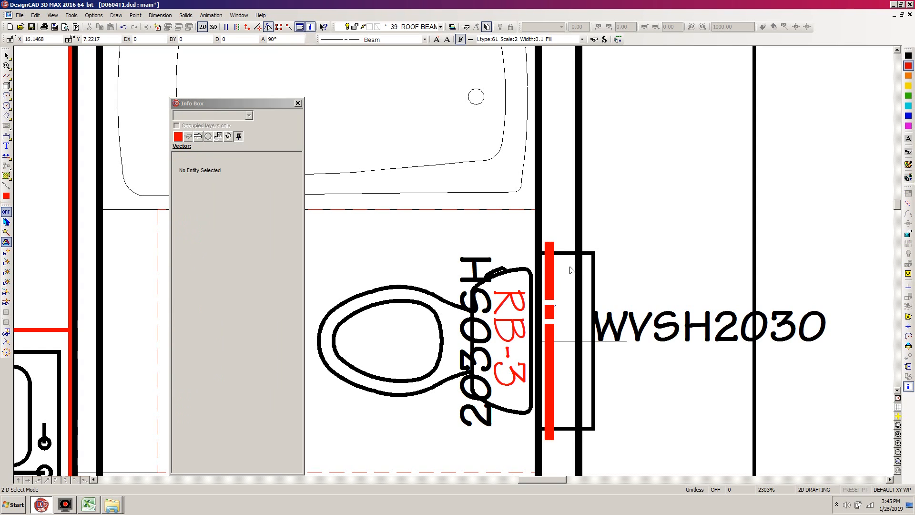
Fit the whole drawing in view, and move the Info Box out of the way below the drawing area.
scroll(571, 270, down, 6)
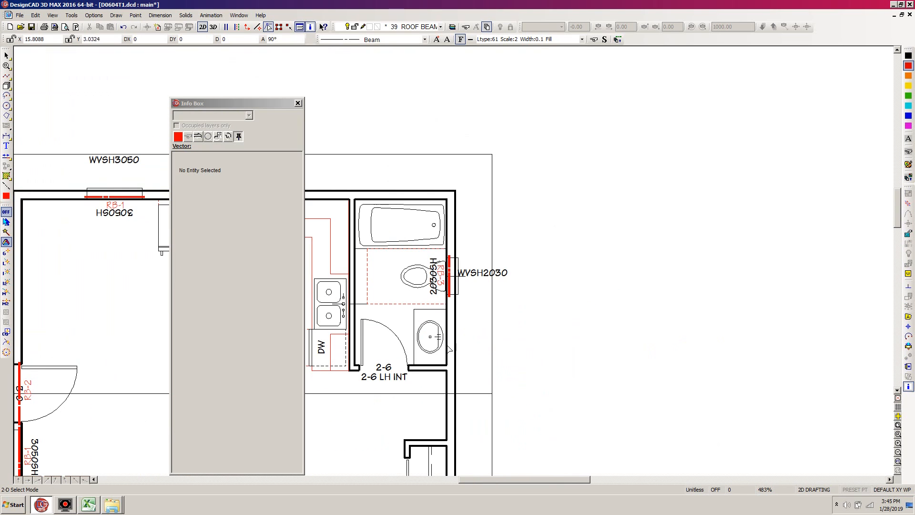
drag(499, 478, 450, 483)
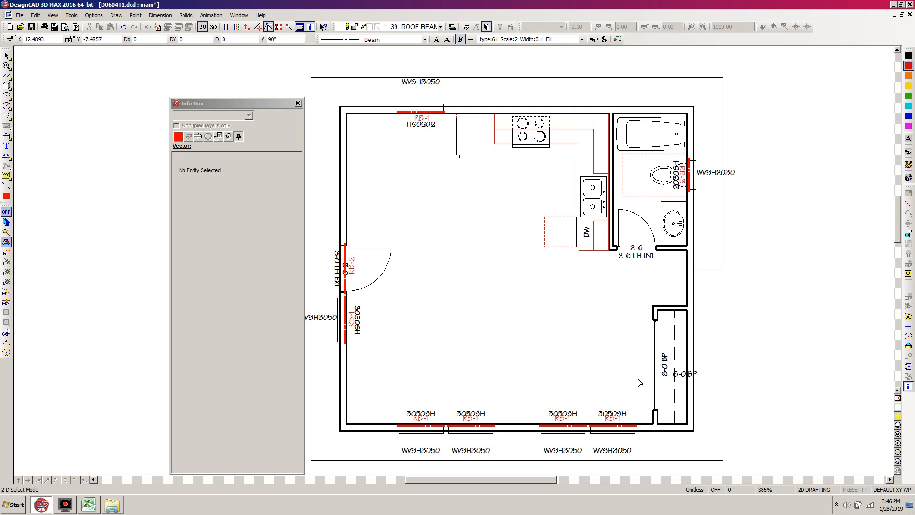
drag(492, 480, 471, 490)
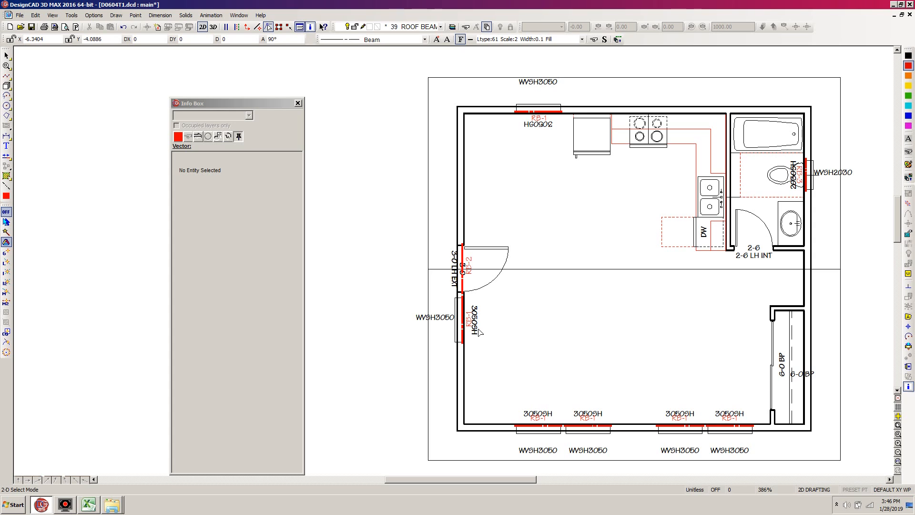
key(ctrl+w)
mouse_move(236, 107)
mouse_down()
mouse_move(440, 304)
mouse_move(311, 461)
mouse_move(258, 485)
mouse_up()
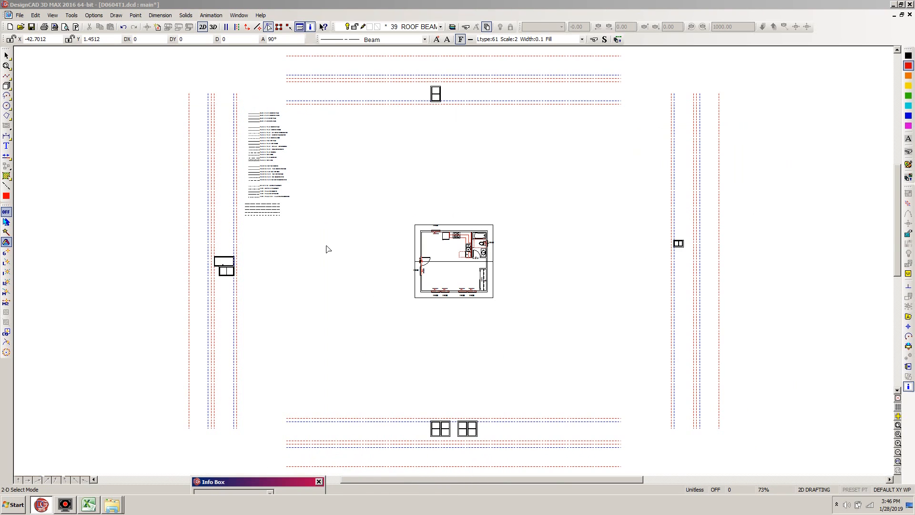
click(341, 3)
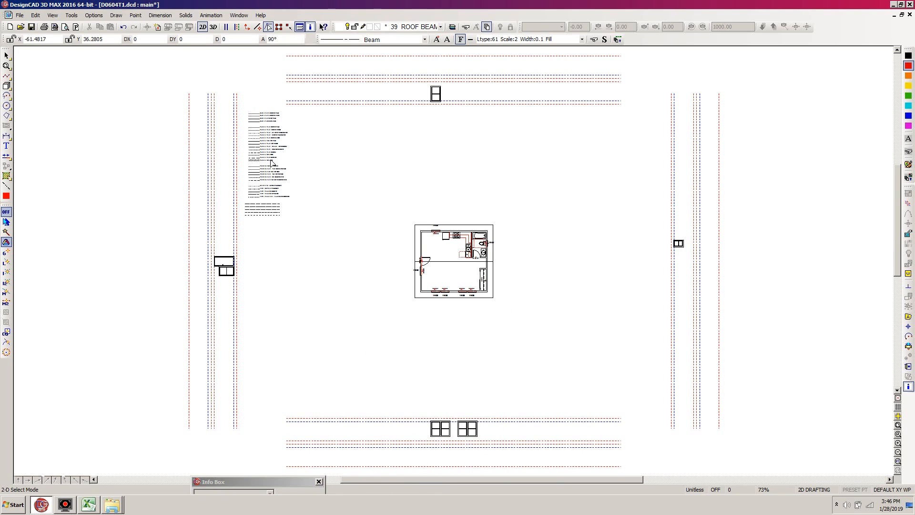
Filter the layer list to Active or Named Layers Only, and hide the LINES layer.
key(ctrl+l)
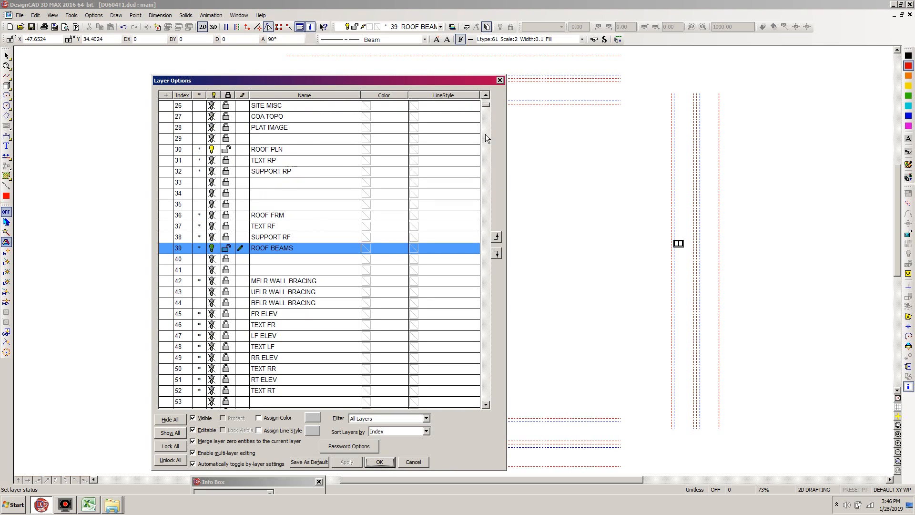
click(425, 418)
click(409, 433)
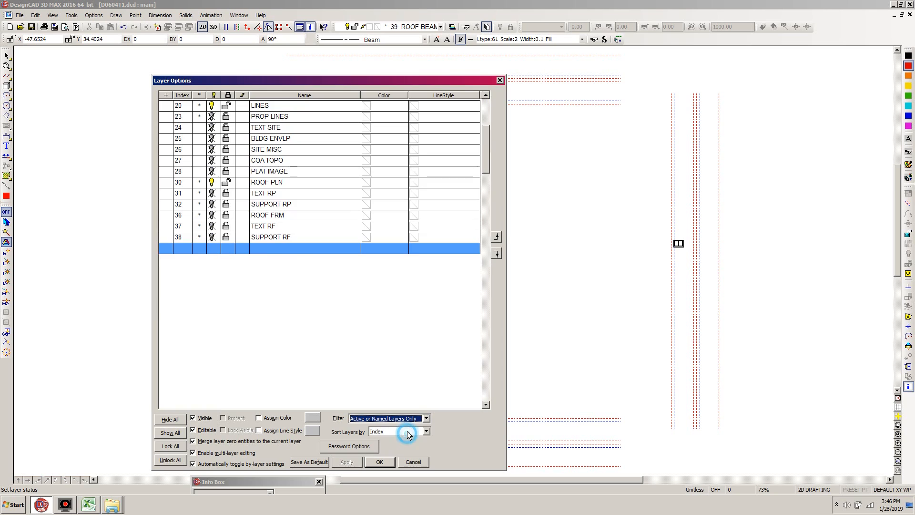
drag(484, 155, 484, 130)
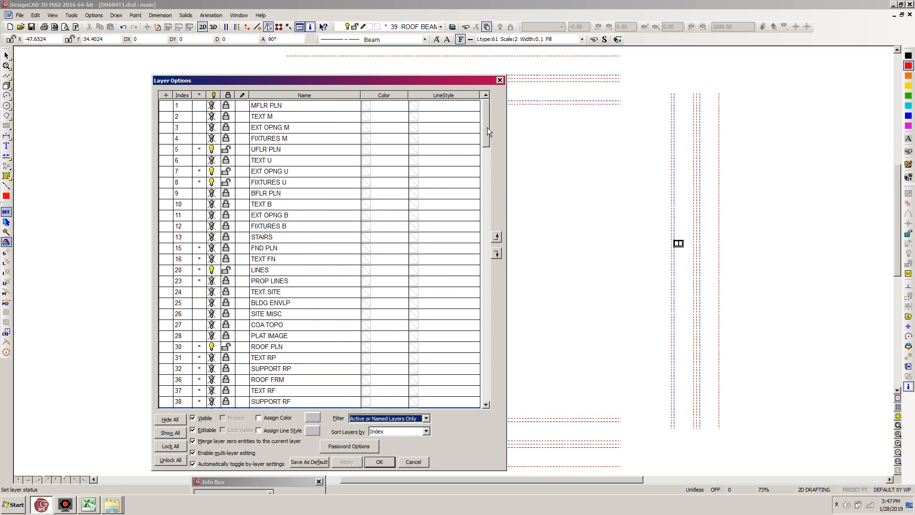
click(212, 270)
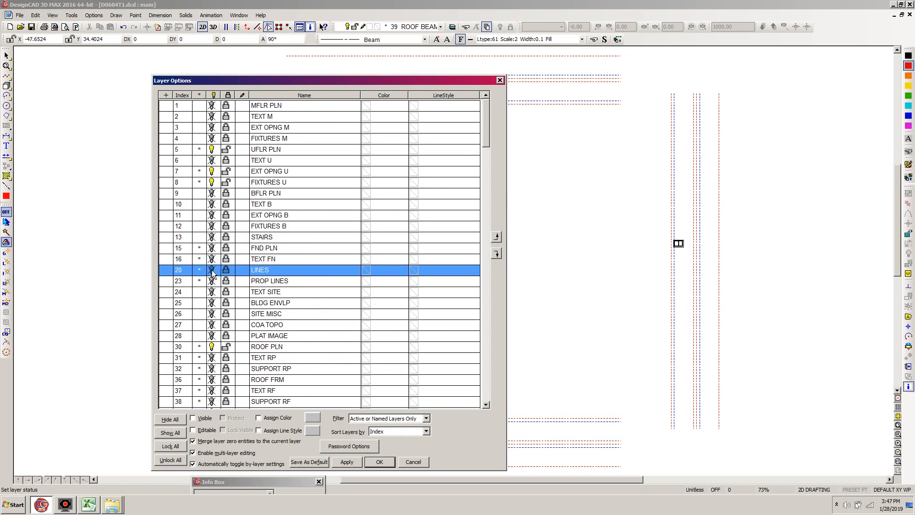
click(379, 462)
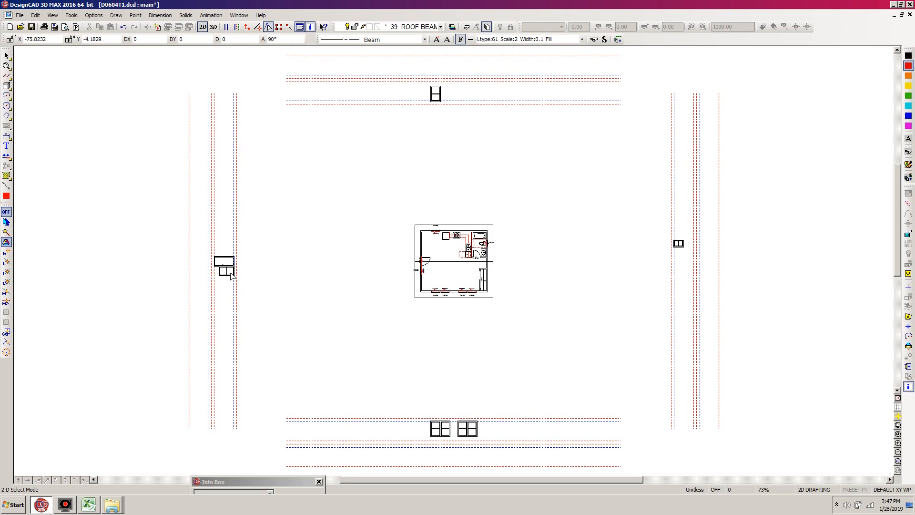
Make the LF ELEV layer visible and current, and lock all other layers.
key(l)
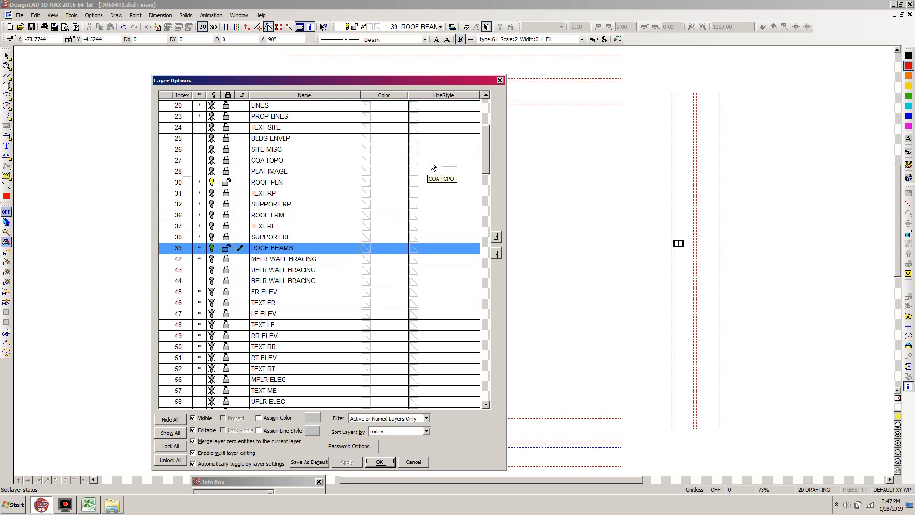
drag(483, 159, 488, 172)
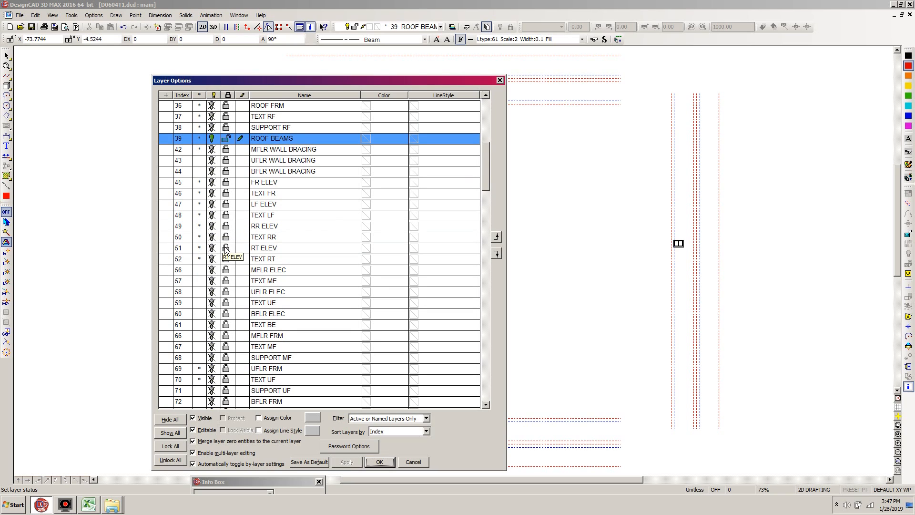
click(226, 206)
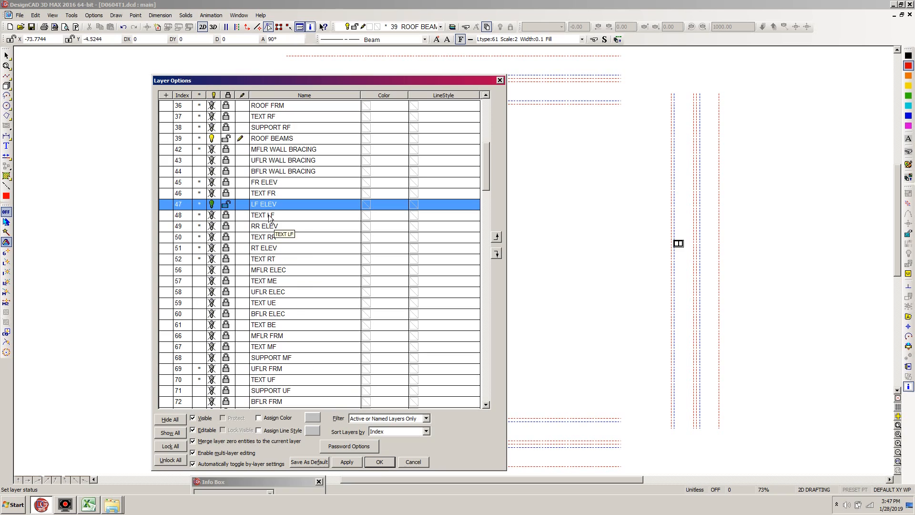
click(241, 204)
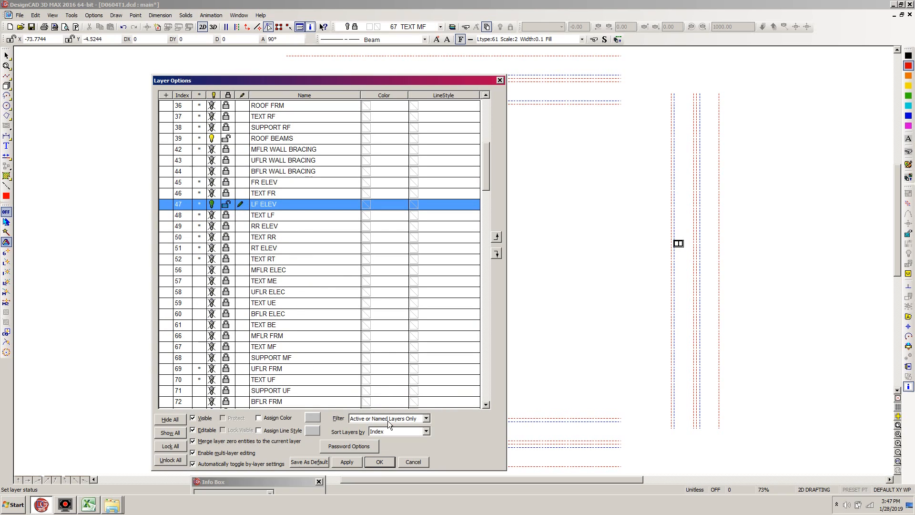
click(172, 446)
click(381, 462)
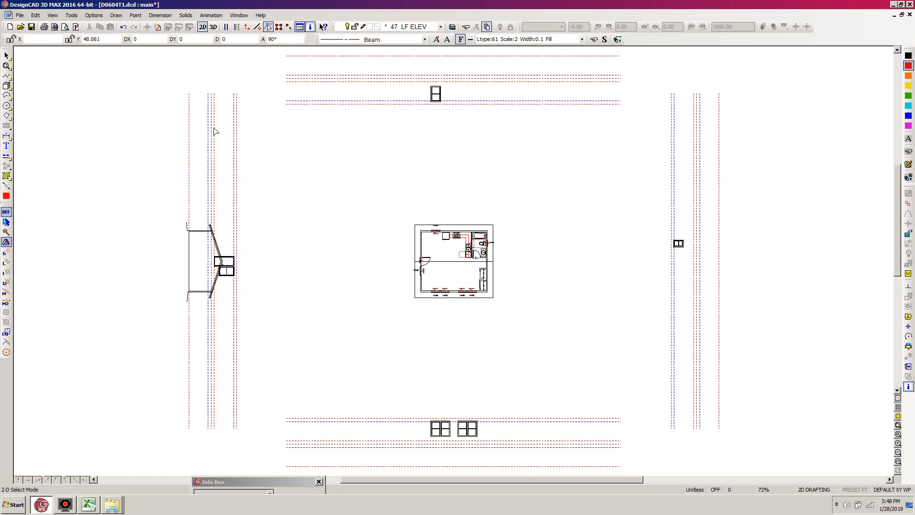
Move the left elevation's gable roof outline from the upper end of the wall-top guide line to the corresponding end of the outermost red guide line.
scroll(211, 157, up, 1)
scroll(554, 327, up, 1)
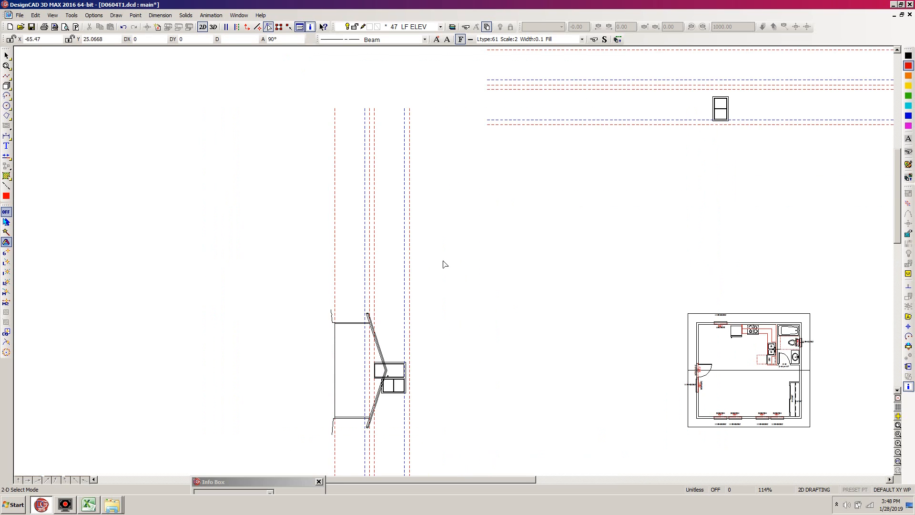
scroll(443, 261, up, 1)
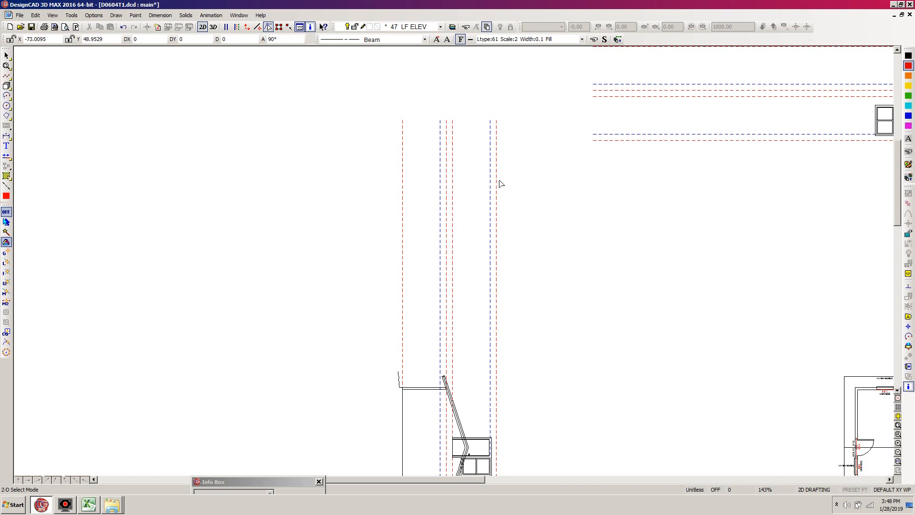
scroll(500, 184, down, 4)
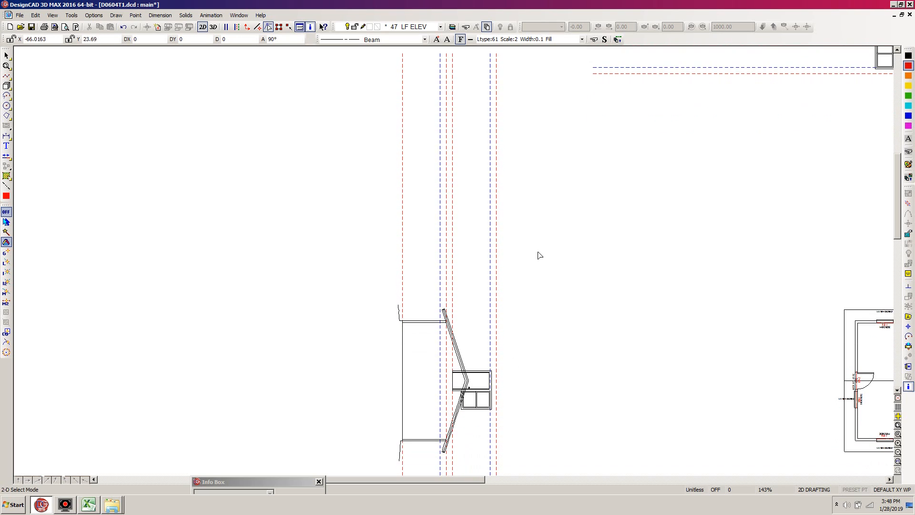
drag(539, 263, 422, 459)
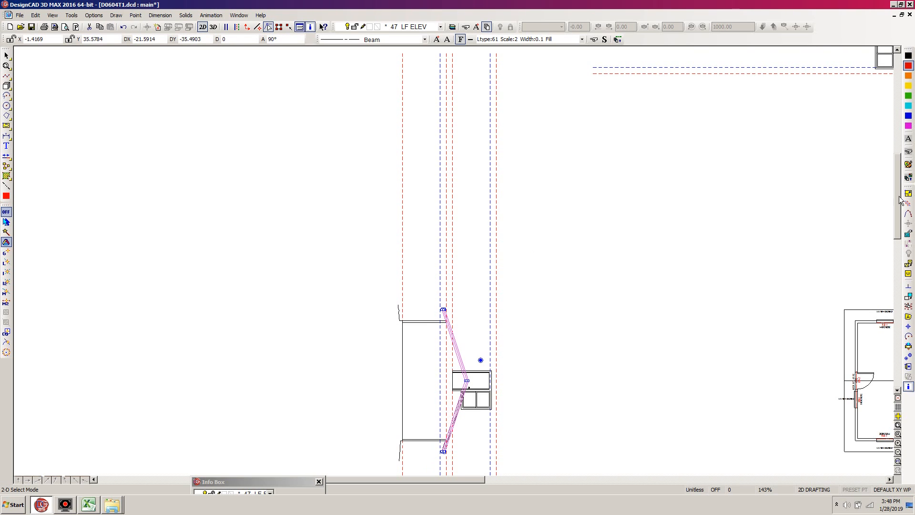
drag(898, 216, 897, 211)
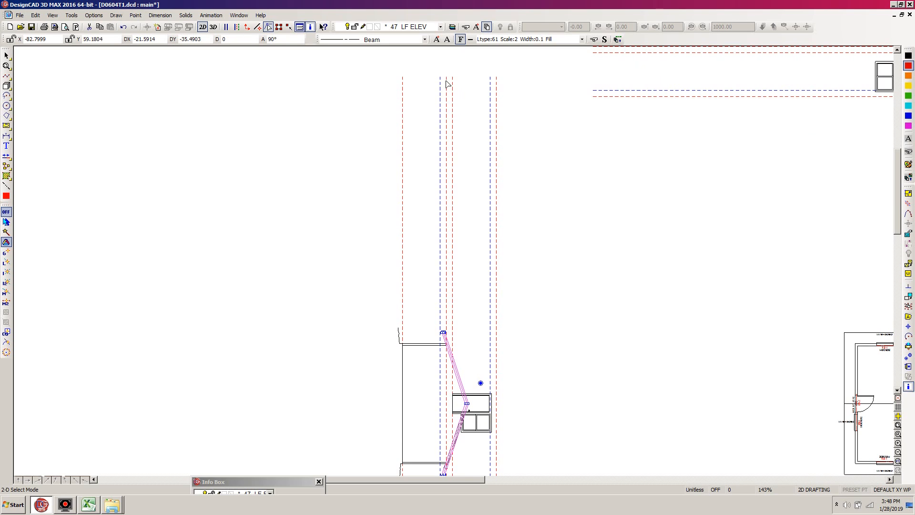
click(908, 357)
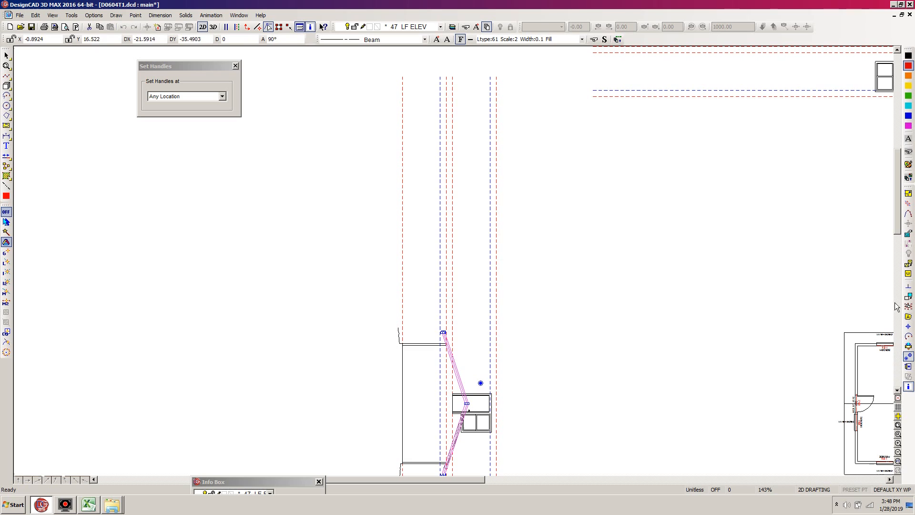
click(446, 76)
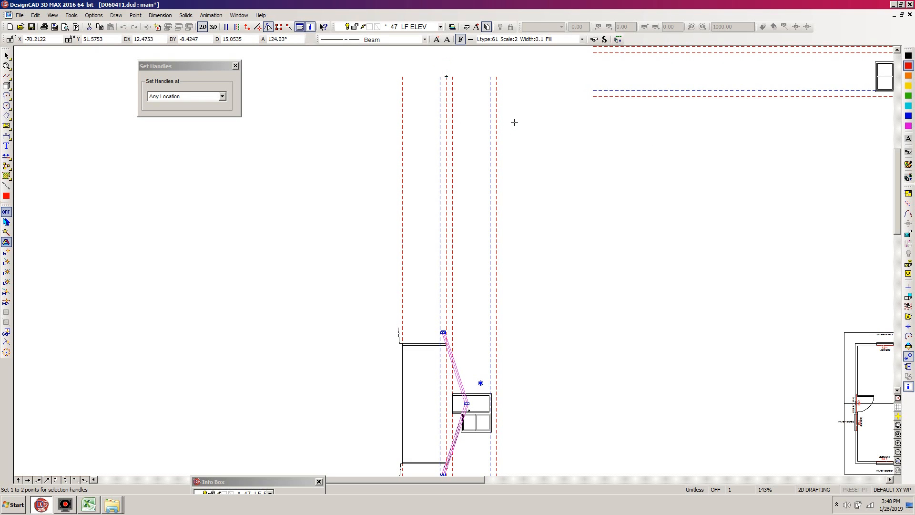
key(Return)
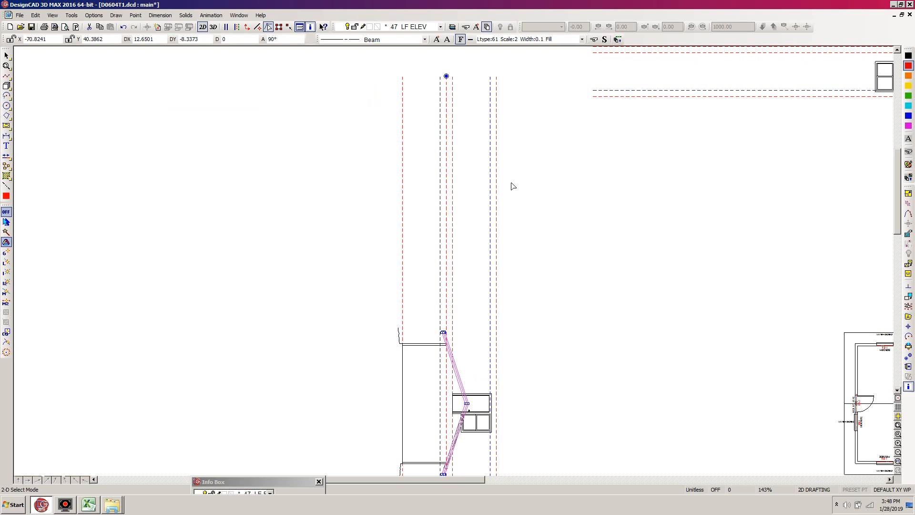
key(m)
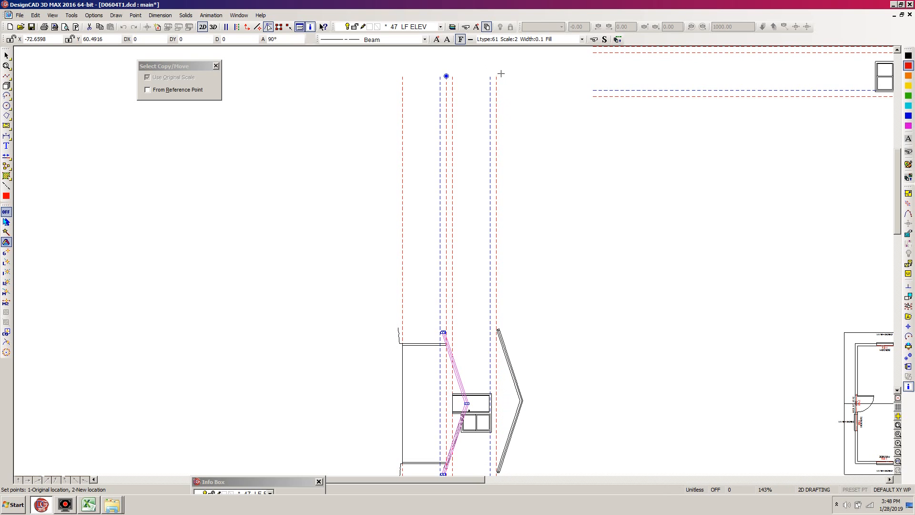
click(499, 74)
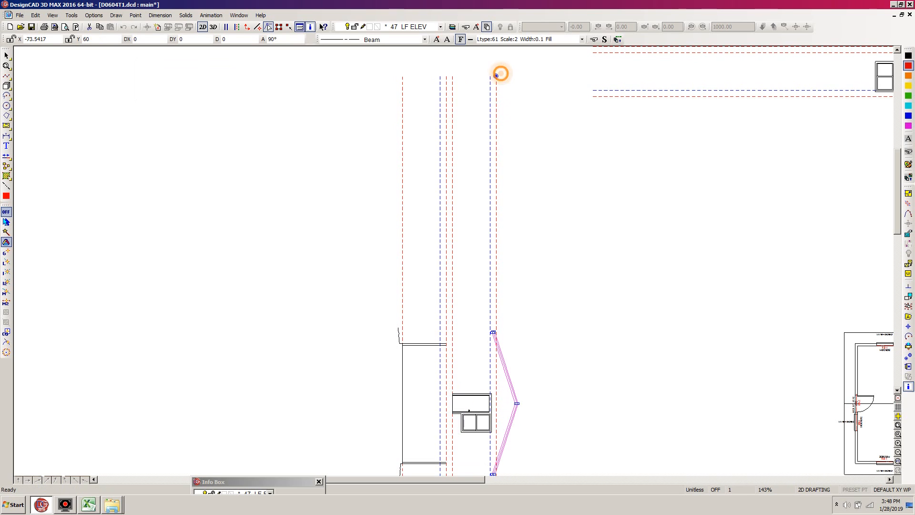
click(513, 342)
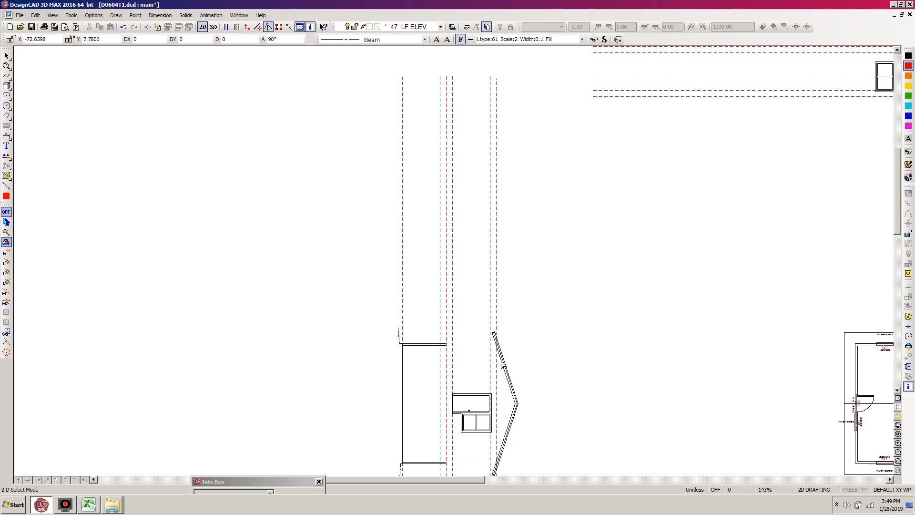
Draw an orthogonal line from the outer end of the left elevation's lower wall line to just past the roof outline.
scroll(667, 267, down, 2)
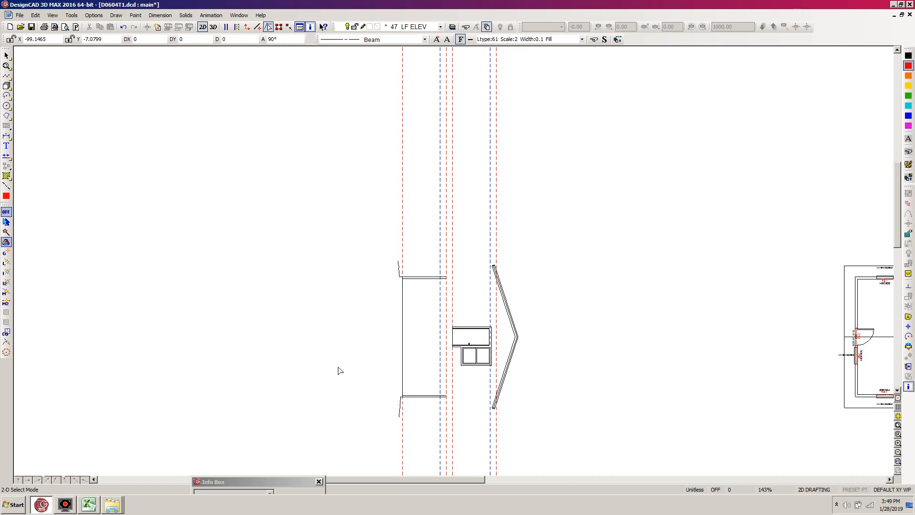
key(z)
click(554, 233)
click(336, 439)
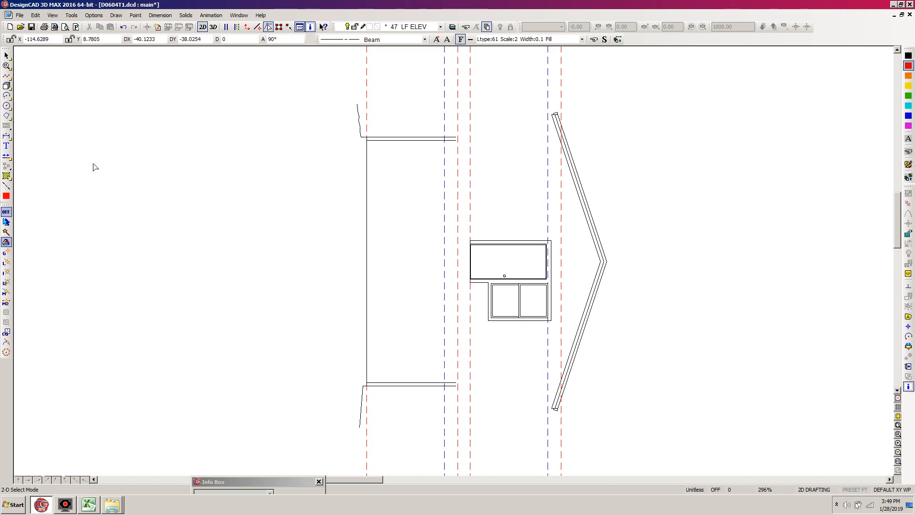
key(l)
right_click(456, 386)
key(F8)
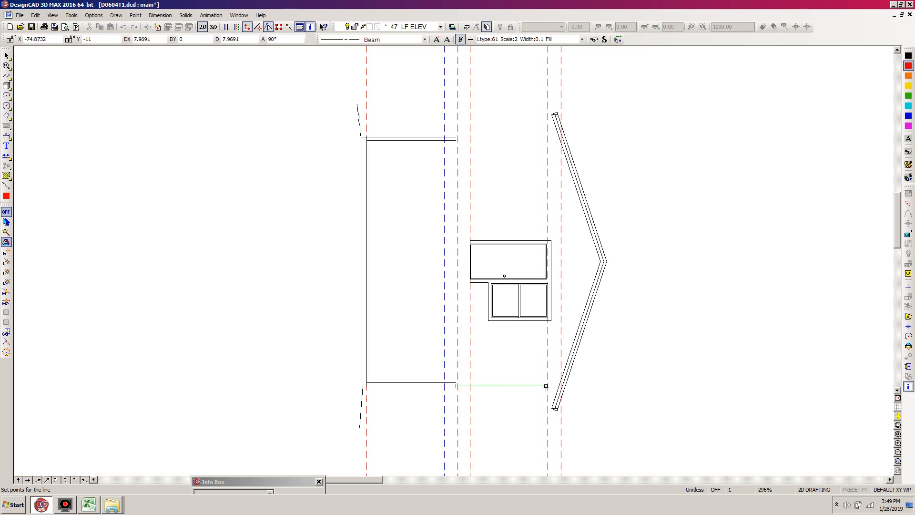
click(573, 387)
key(Return)
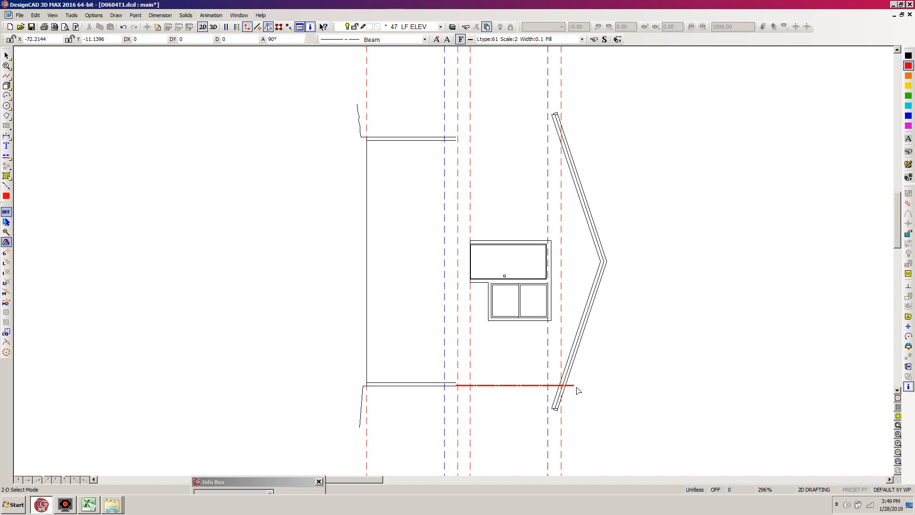
Change the new wall extension line to the solid line style Ltype:0 Width:0.
click(509, 385)
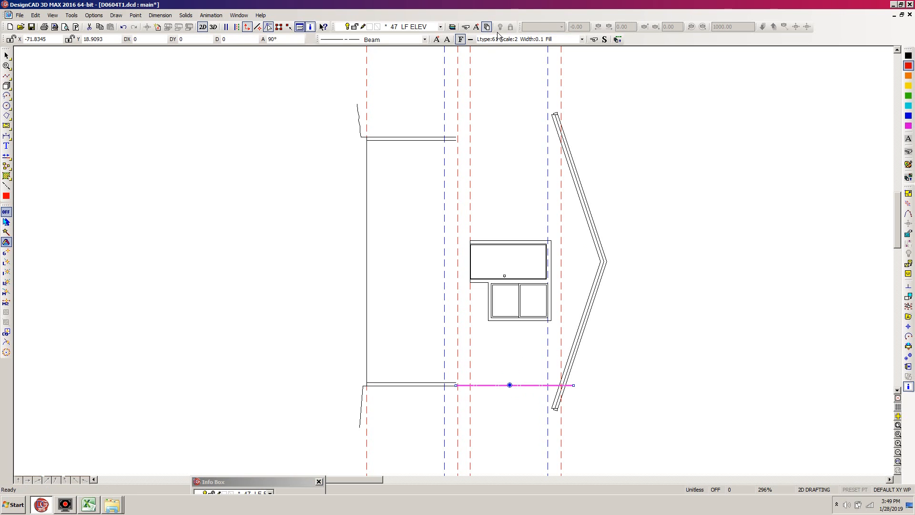
click(583, 41)
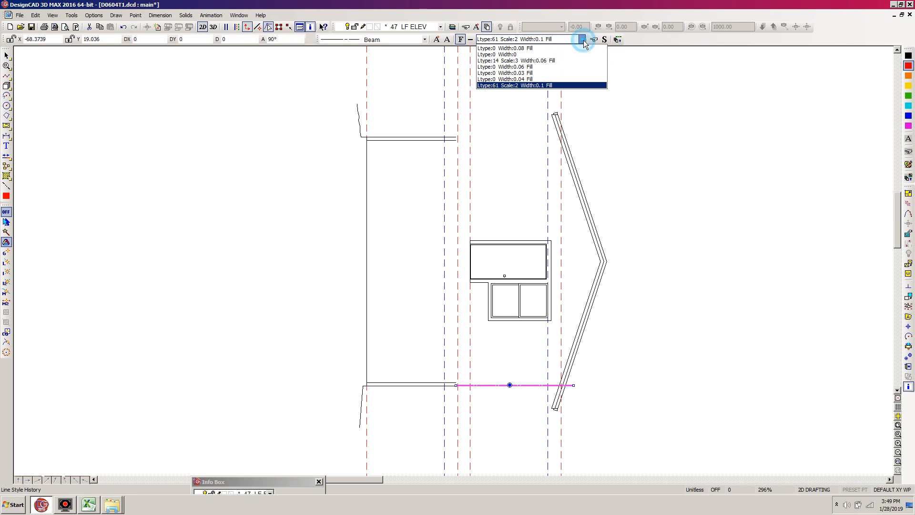
click(508, 55)
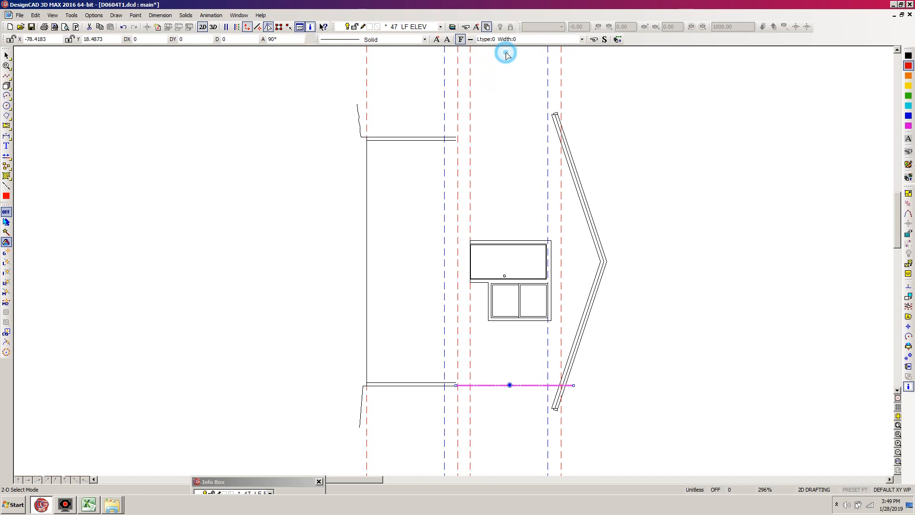
click(437, 40)
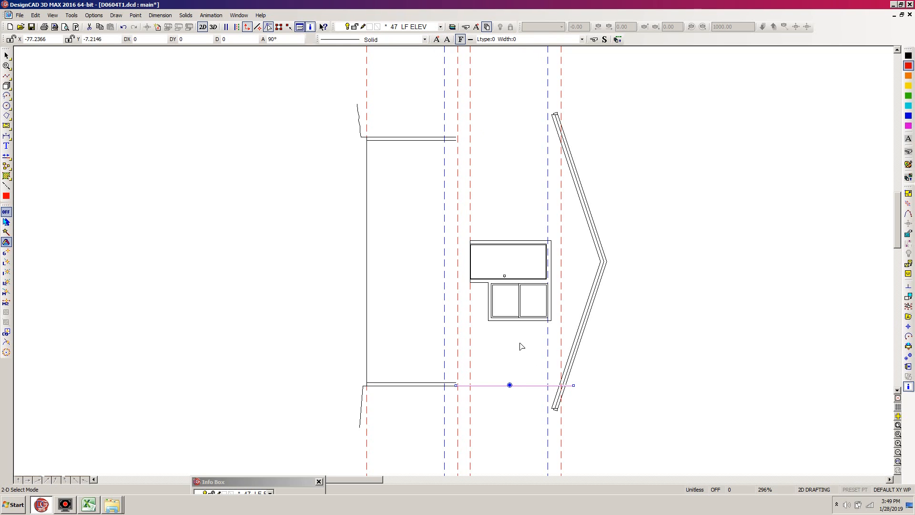
Create a parallel copy of the wall extension line at the outer end of the opposite wall line.
key(p)
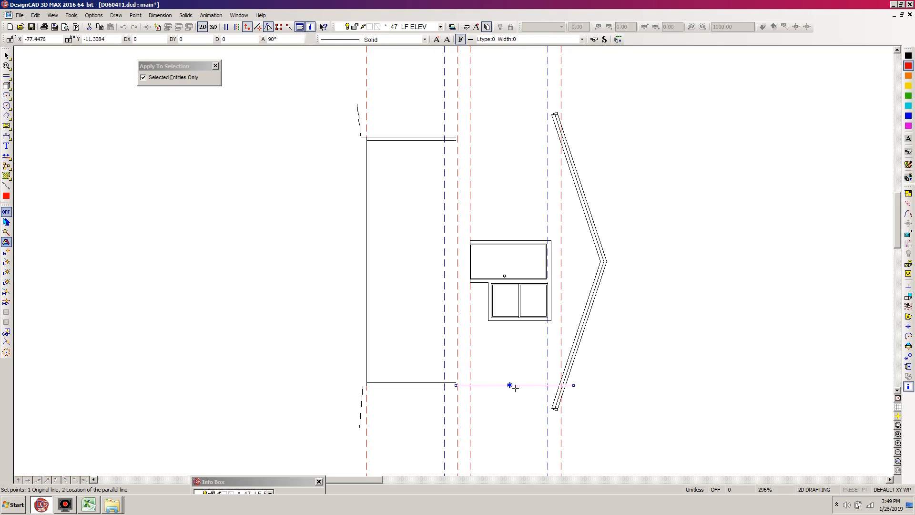
click(495, 384)
click(496, 385)
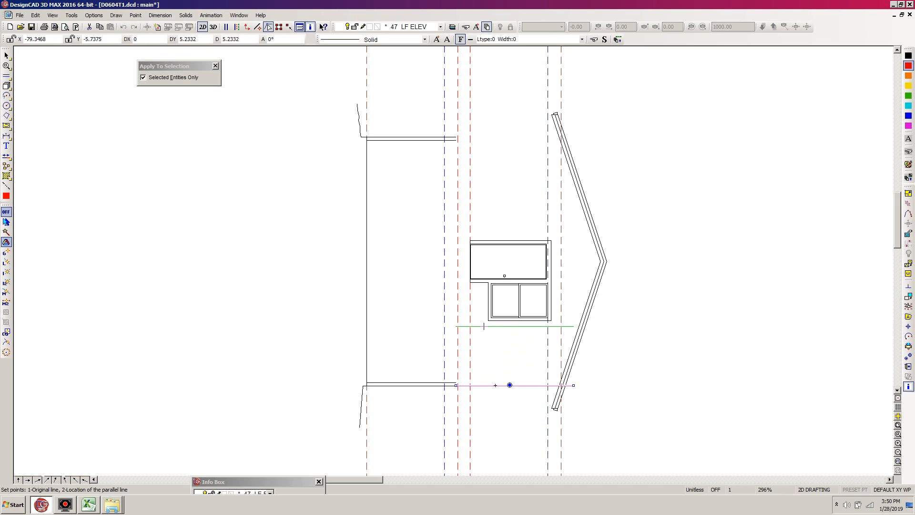
click(456, 137)
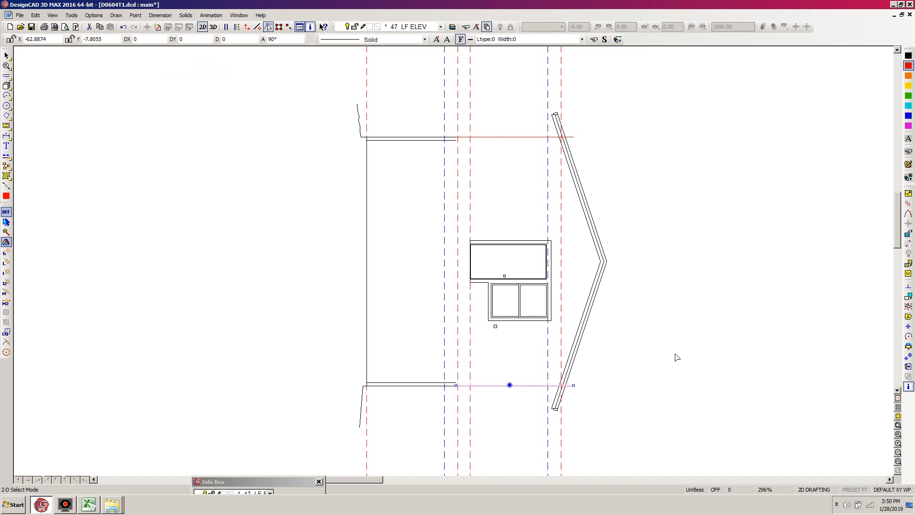
click(581, 144)
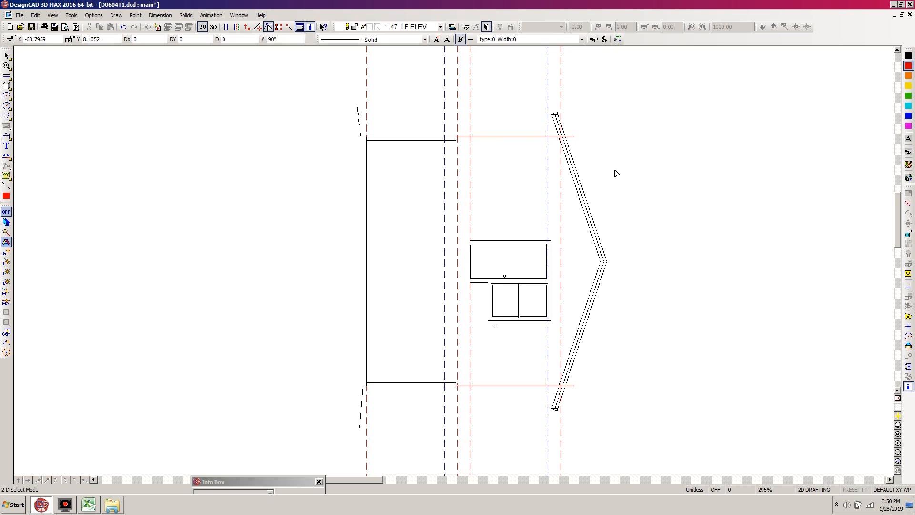
Trim the overhanging ends of both wall extension lines at the underside of the roof outline.
key(t)
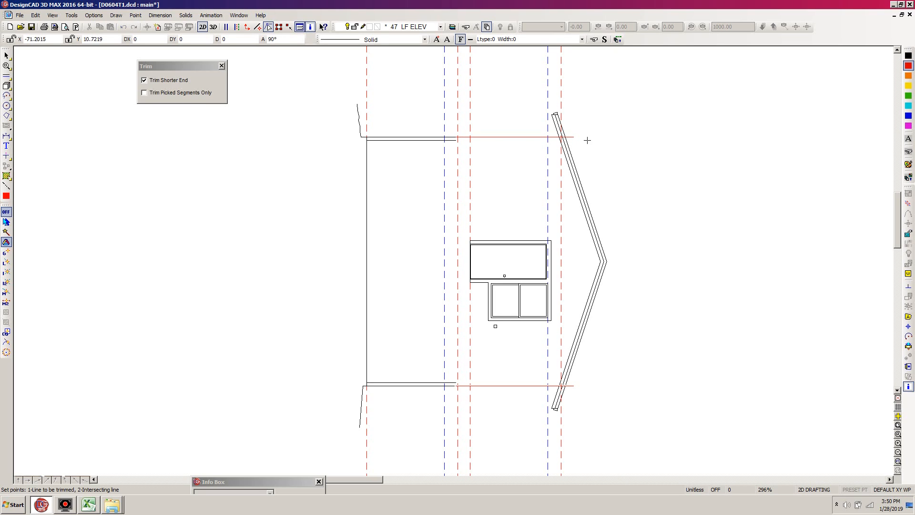
click(573, 138)
click(567, 160)
key(t)
click(574, 386)
click(569, 354)
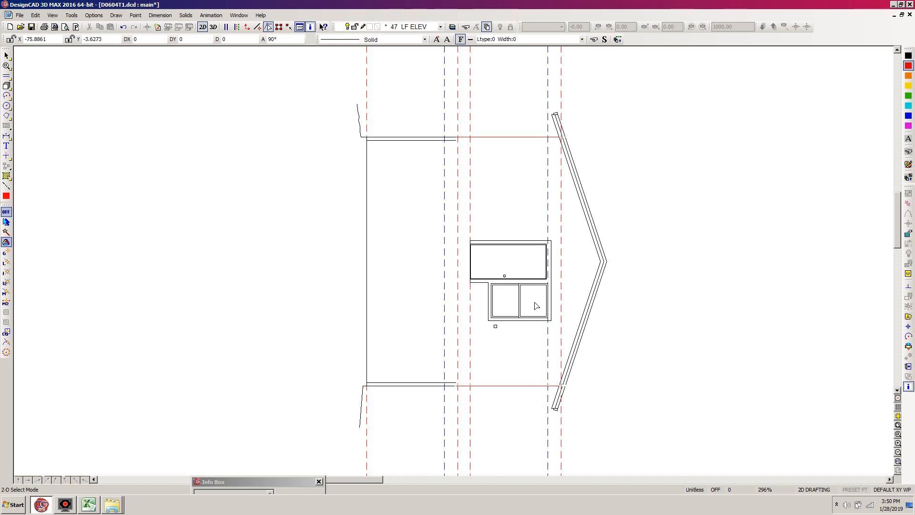
Unlock all layers so the roof beam labels on the floor plan can be edited.
key(shift+w)
key(w)
click(453, 252)
click(381, 294)
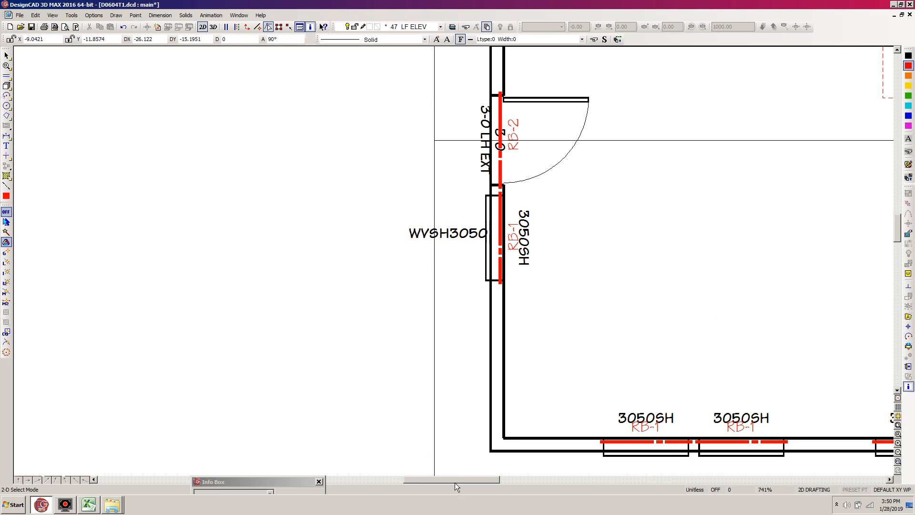
mouse_move(461, 480)
mouse_down()
mouse_move(223, 481)
mouse_move(496, 459)
mouse_up()
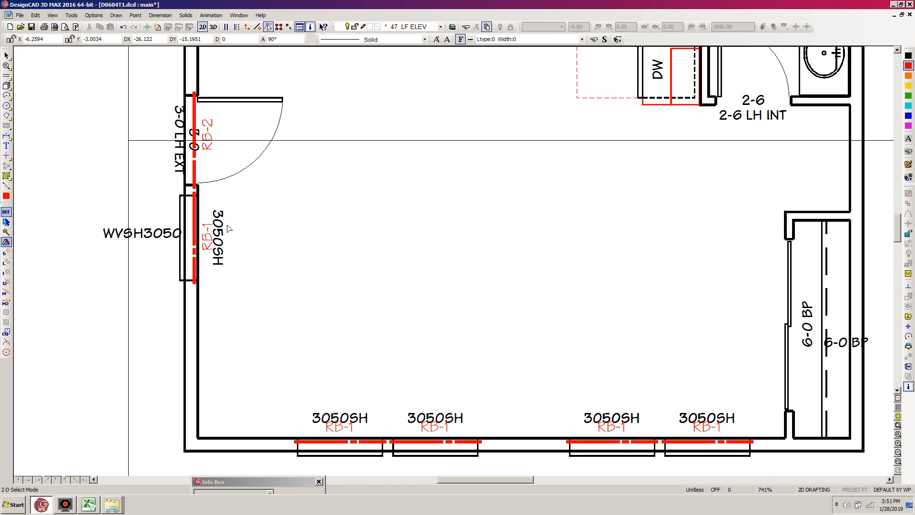
scroll(898, 222, up, 3)
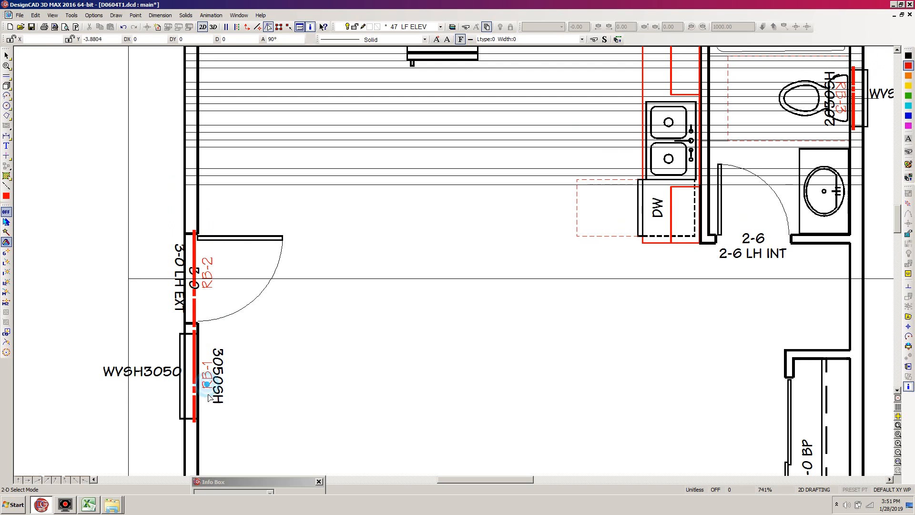
key(l)
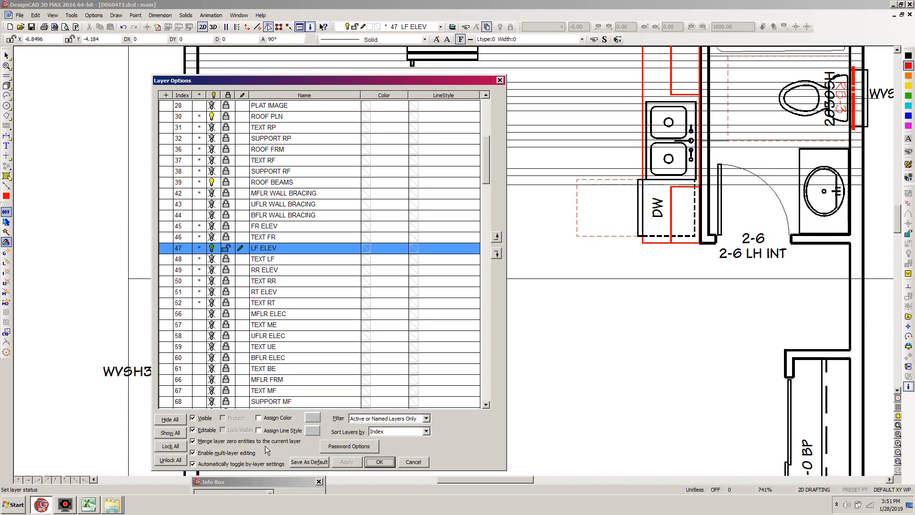
click(173, 458)
click(381, 463)
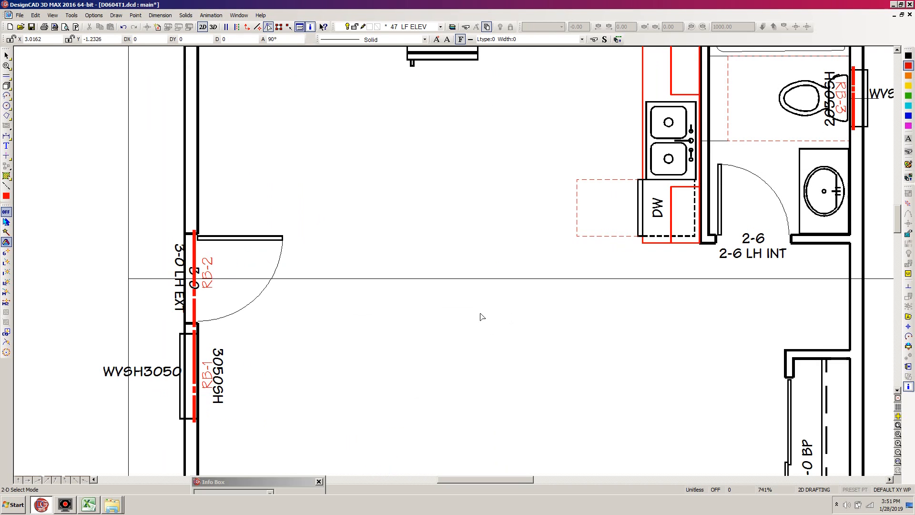
Change the beam label at the WVSH3050 window to RB-2 and the one at the adjacent exterior door to RB-3.
click(204, 389)
click(202, 389)
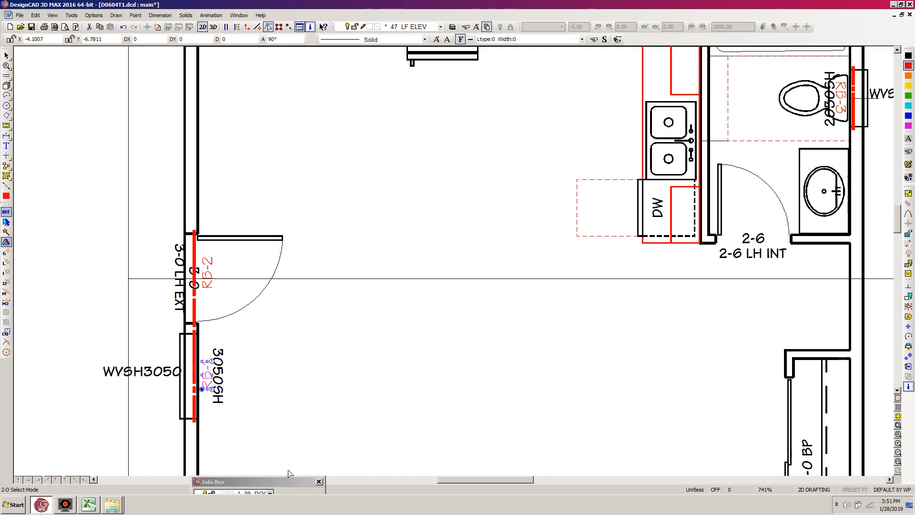
drag(292, 480, 309, 475)
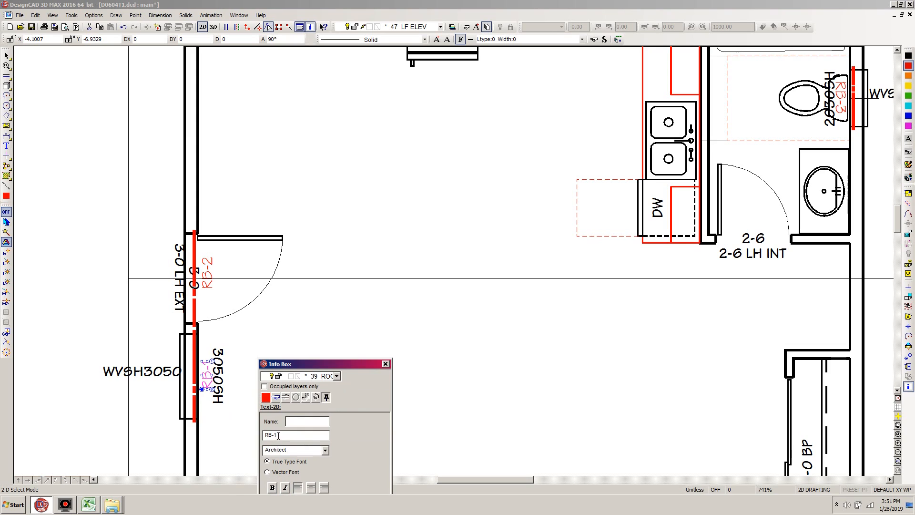
drag(280, 434, 275, 435)
click(204, 260)
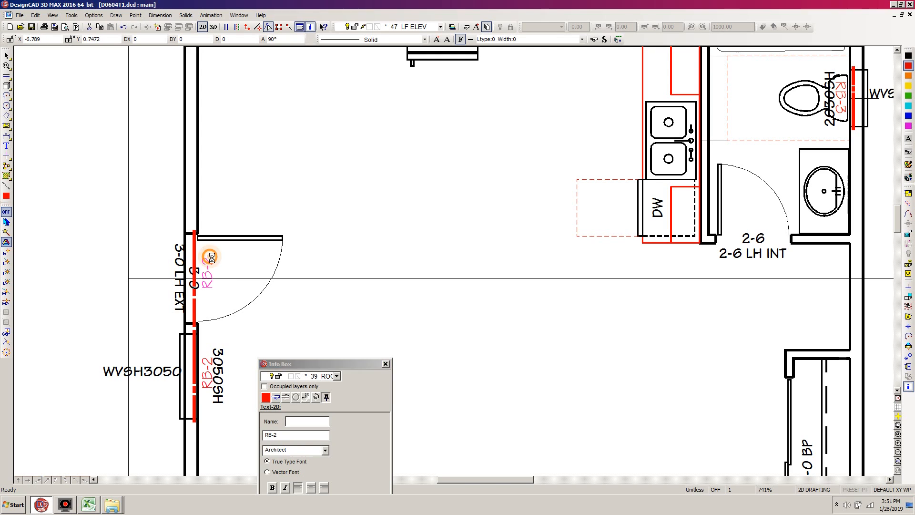
drag(280, 435, 274, 436)
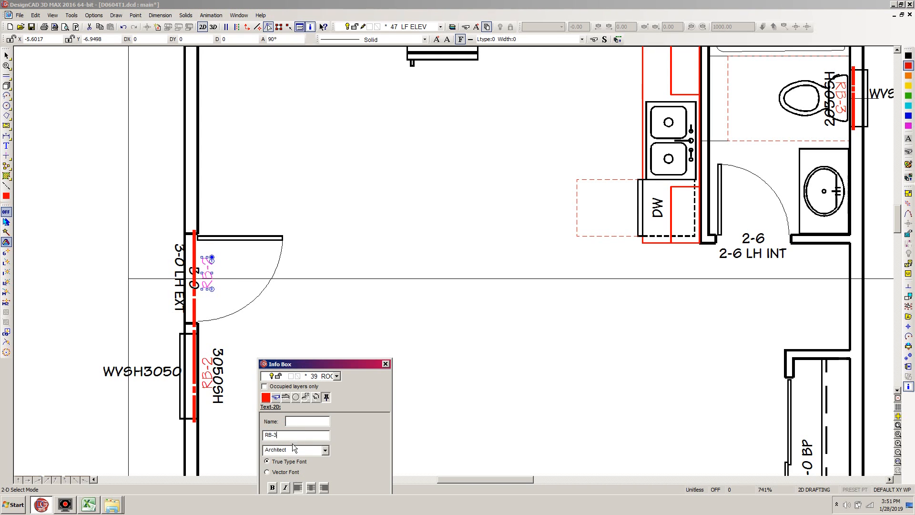
Change the beam label at the bathroom window to RB-4.
click(841, 112)
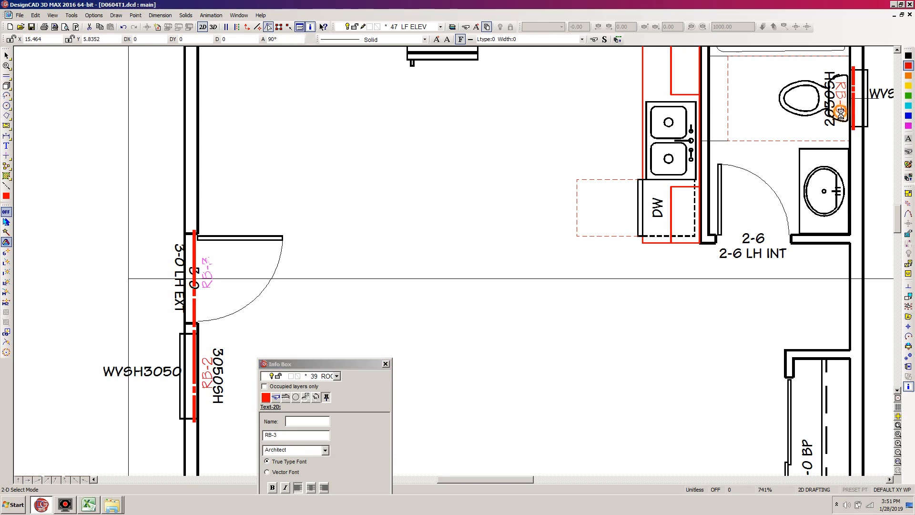
click(276, 435)
double_click(276, 436)
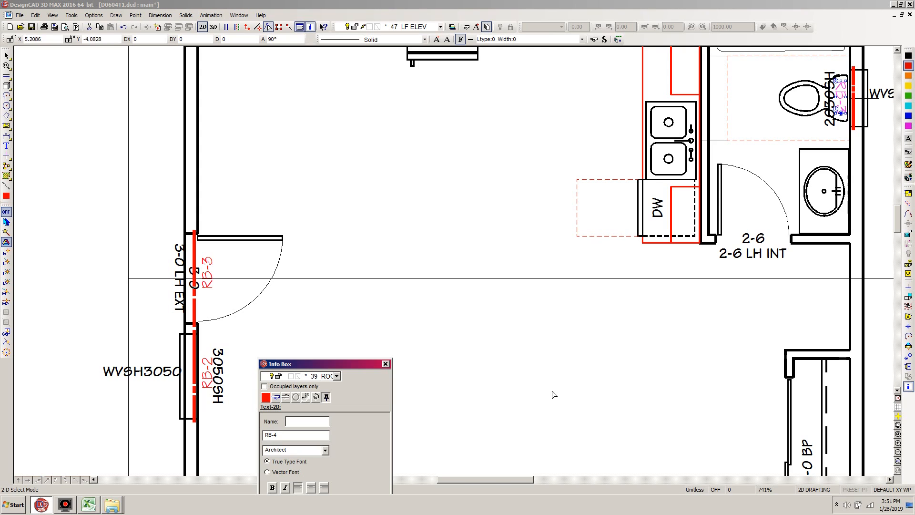
Deselect the bathroom window's beam label and move the Info Box down out of the drawing area.
click(538, 331)
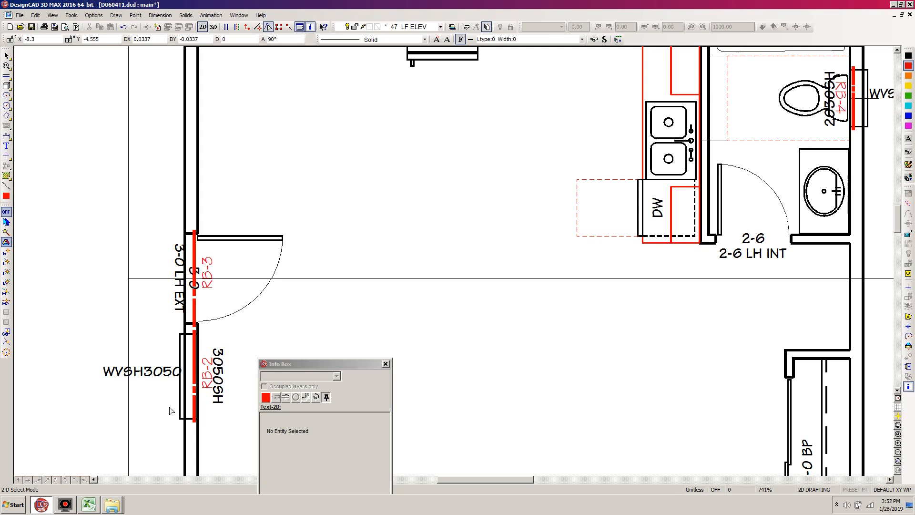
double_click(296, 364)
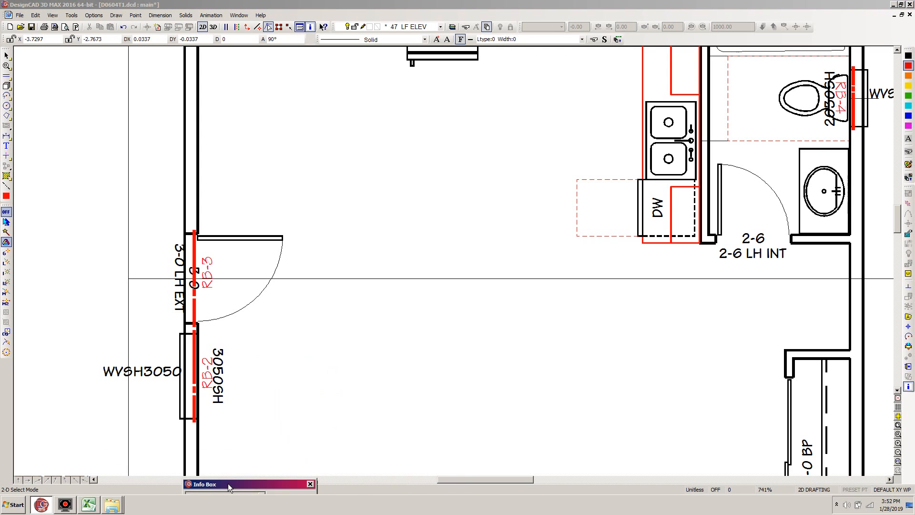
click(342, 374)
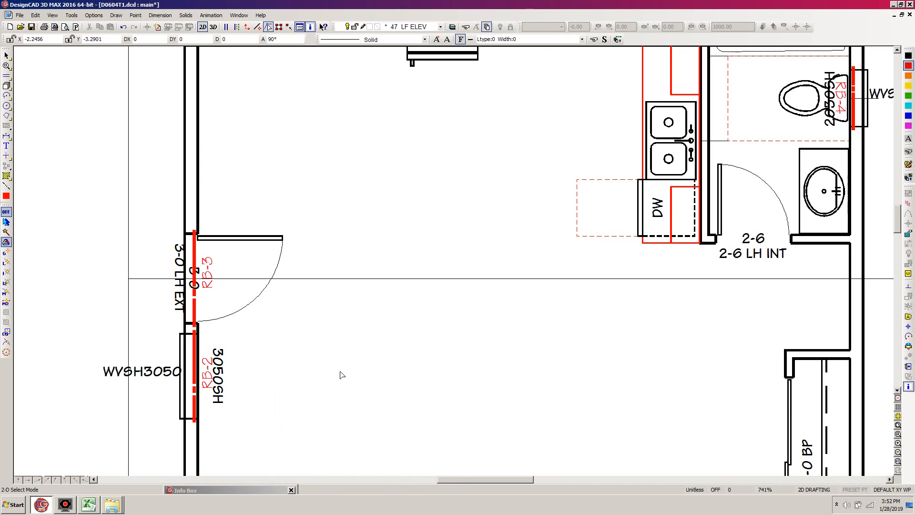
Draw a horizontal line from the lower end of the RB-2 beam on the floor plan to the left elevation's blue dashed line beside the window head.
key(ctrl+w)
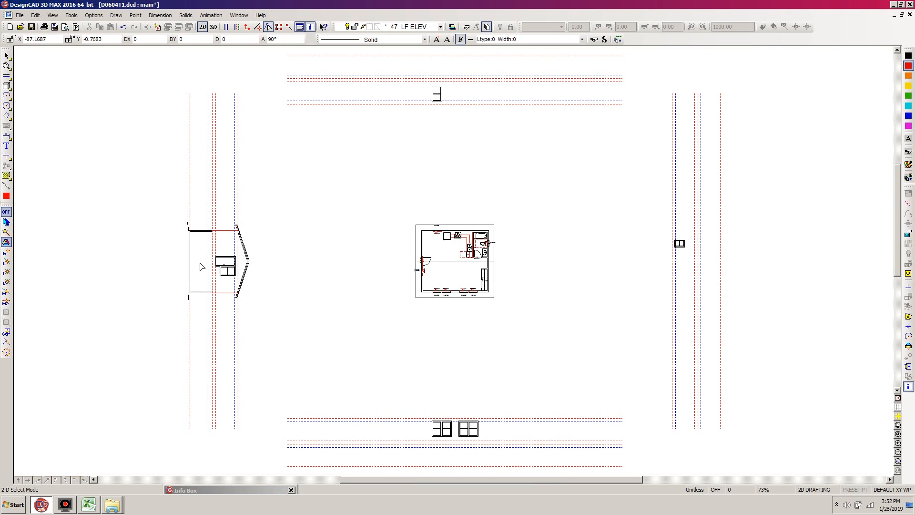
key(z)
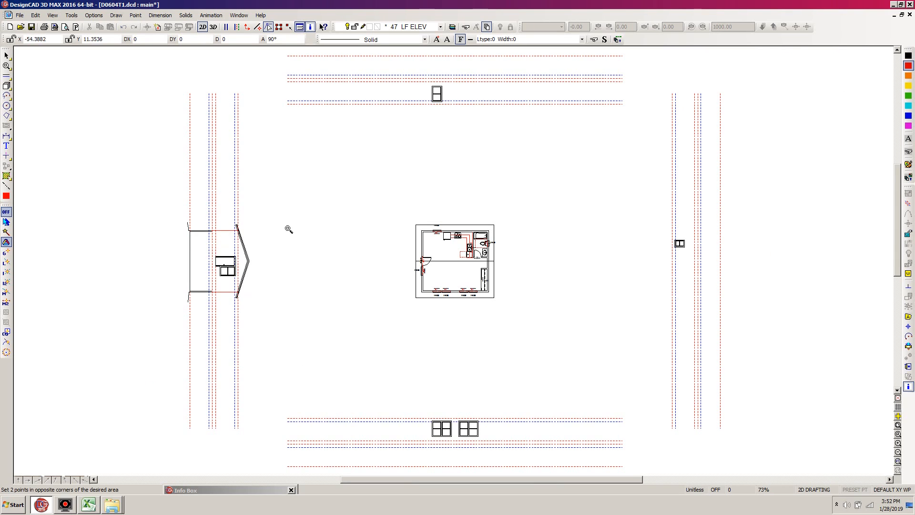
click(209, 201)
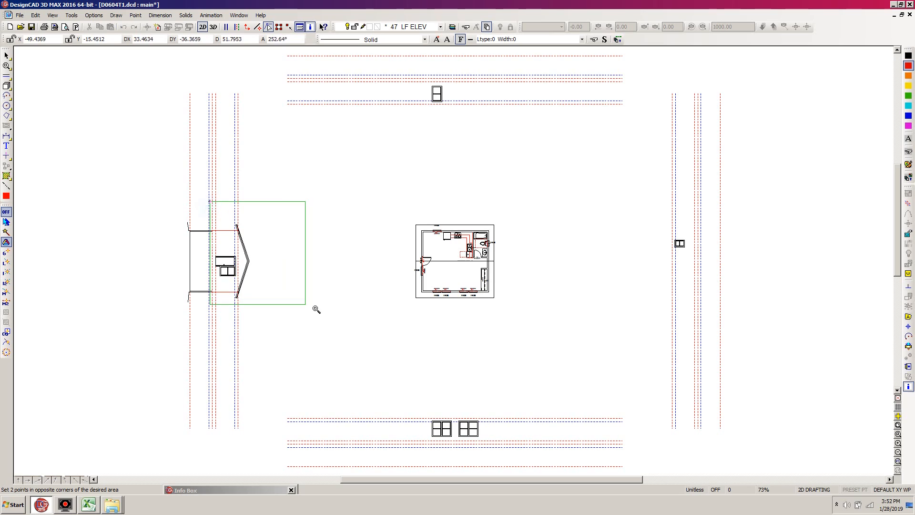
click(458, 321)
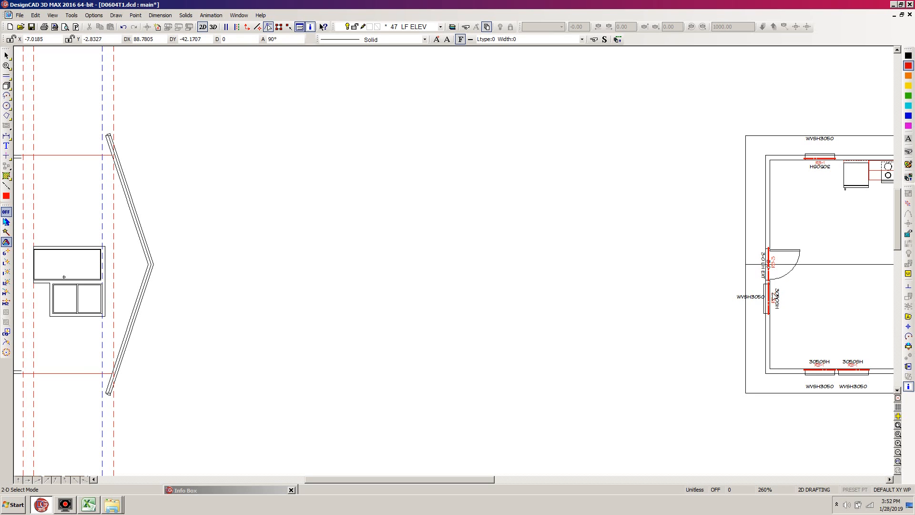
key(w)
click(795, 270)
click(714, 334)
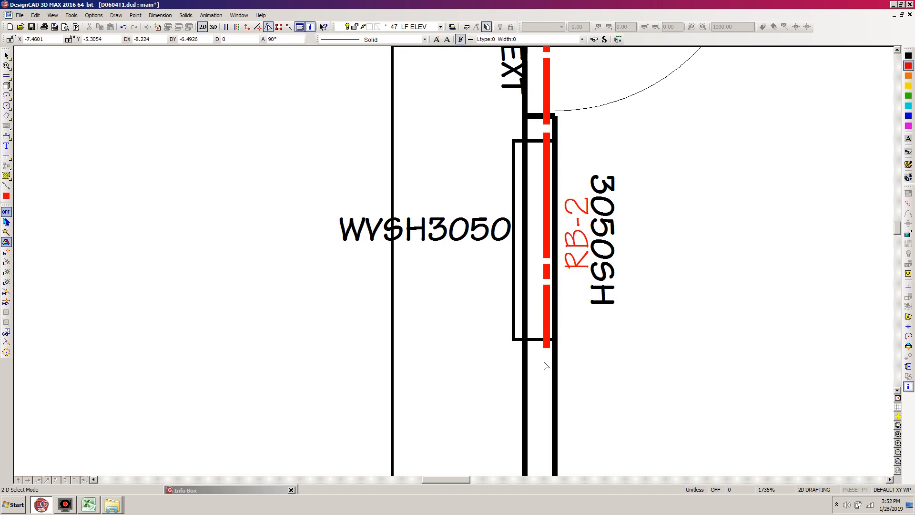
key(l)
click(546, 347)
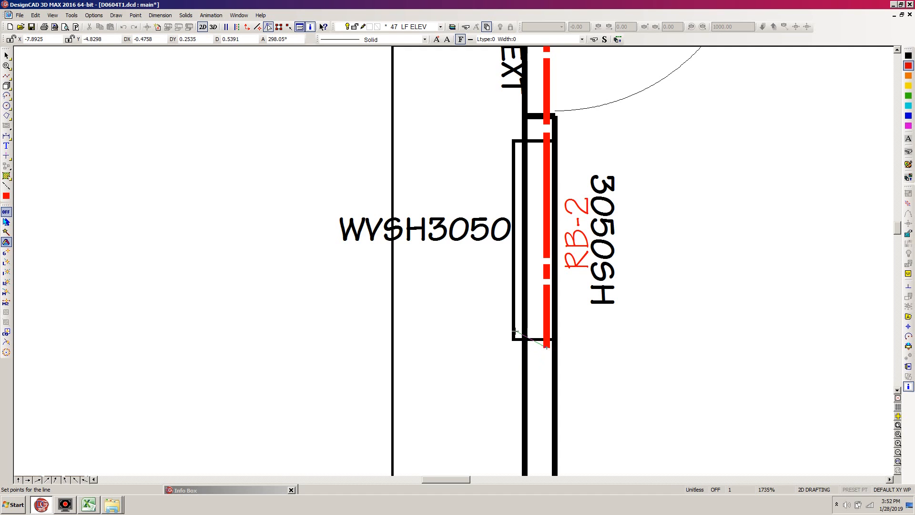
key(f)
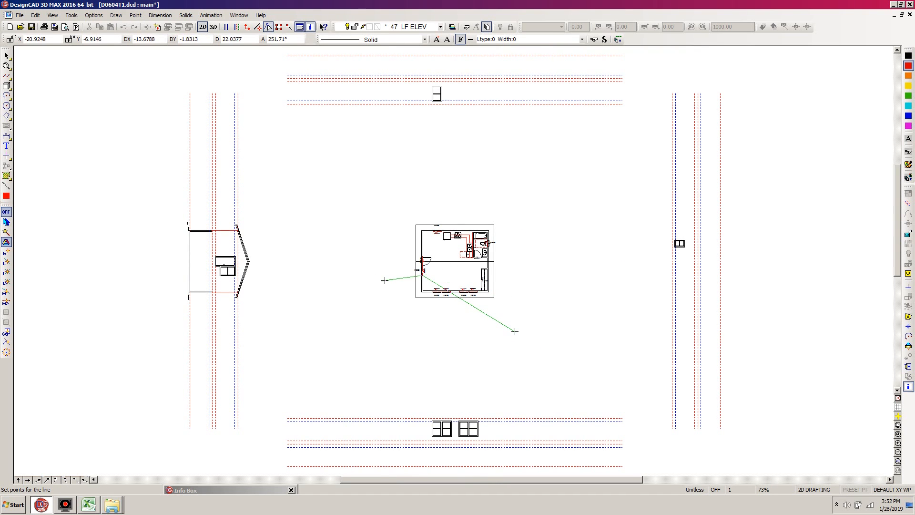
key(o)
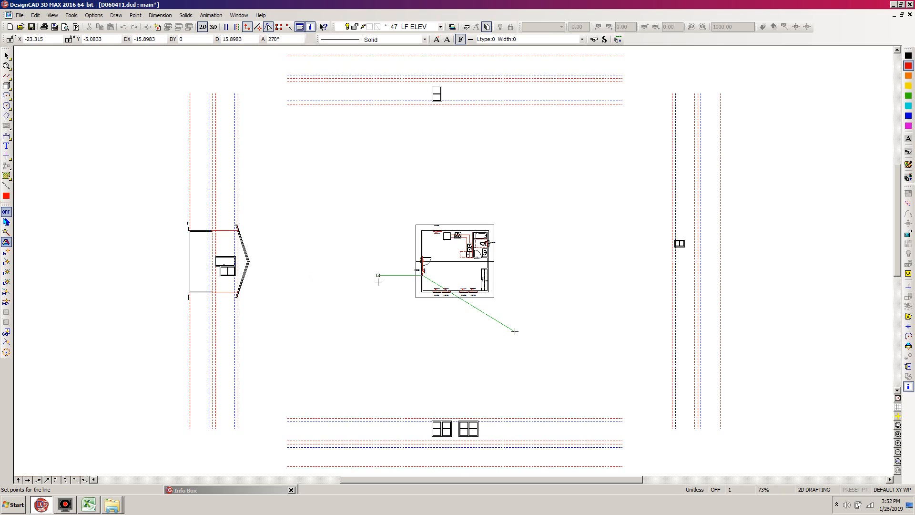
click(233, 285)
click(237, 272)
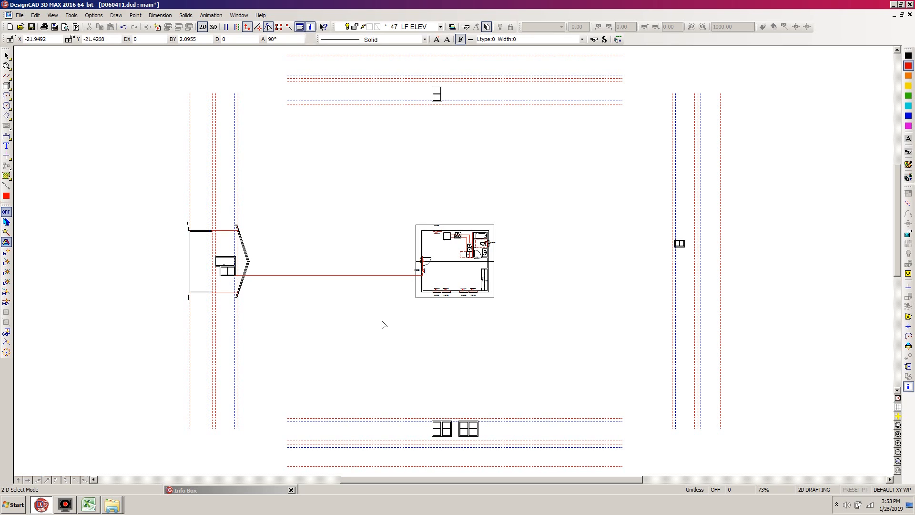
Add a parallel copy of the projection line through the upper end of the RB-2 beam.
key(w)
click(435, 254)
click(382, 287)
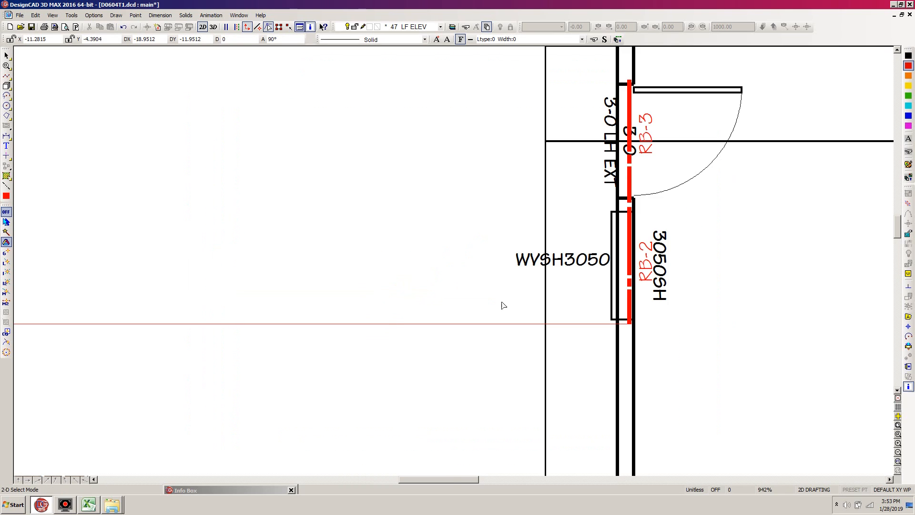
click(573, 324)
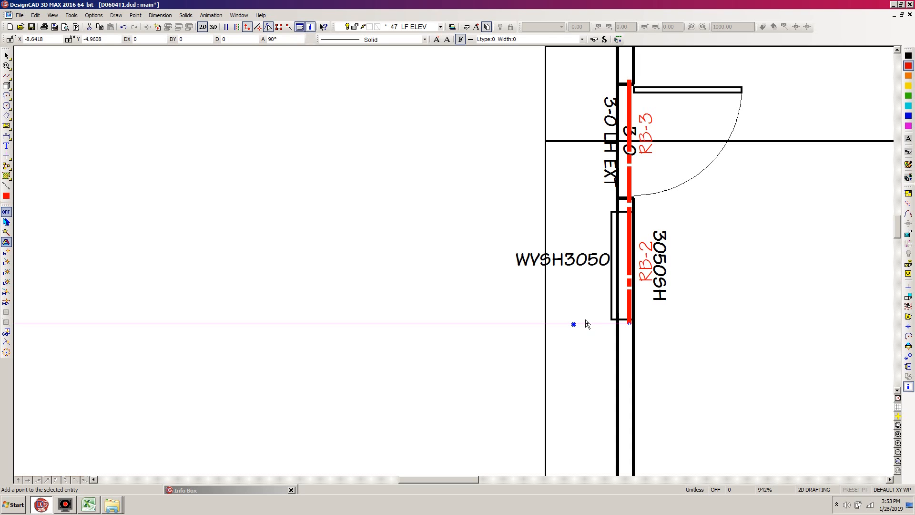
key(equal)
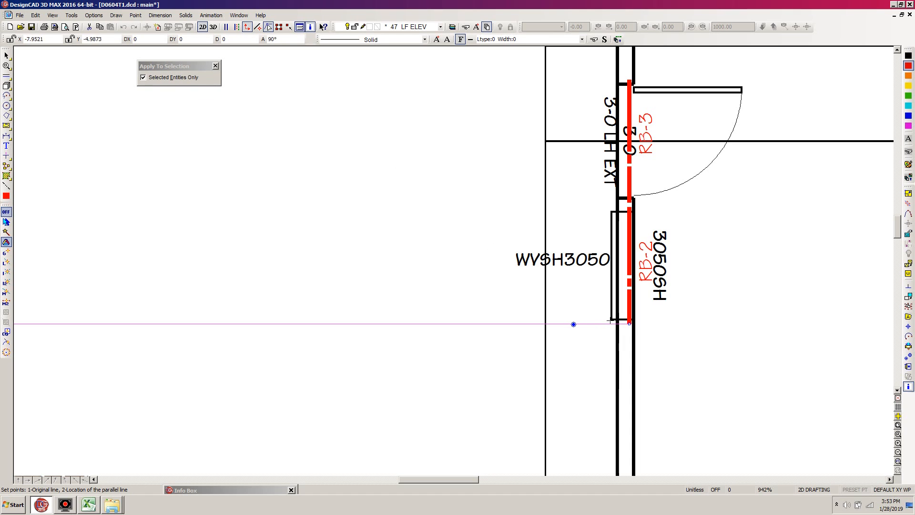
click(592, 324)
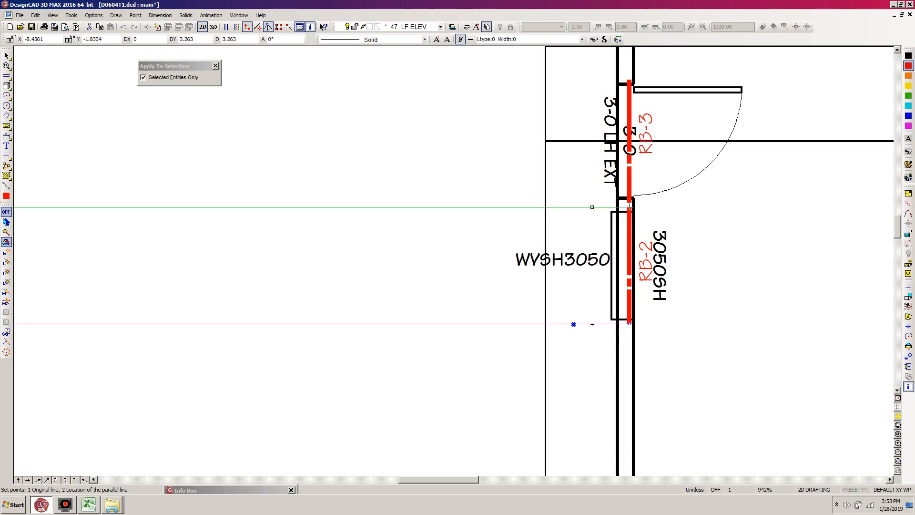
click(591, 206)
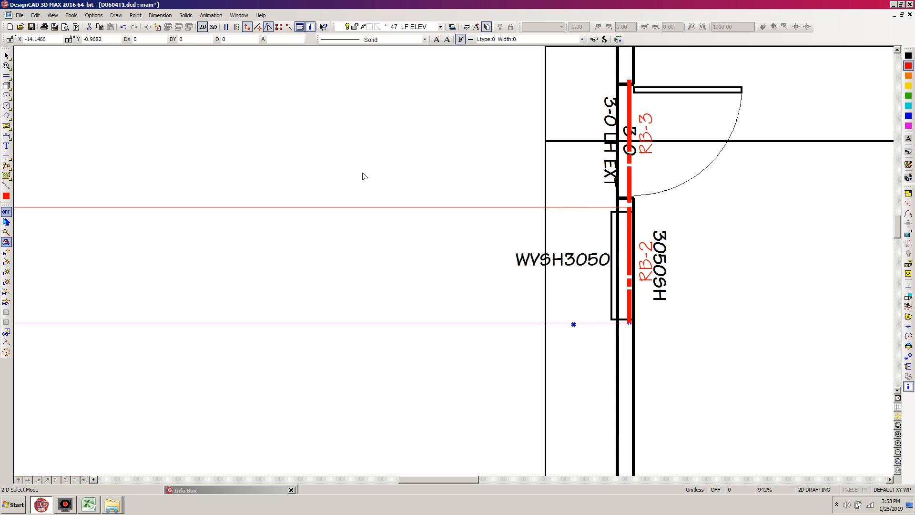
click(93, 281)
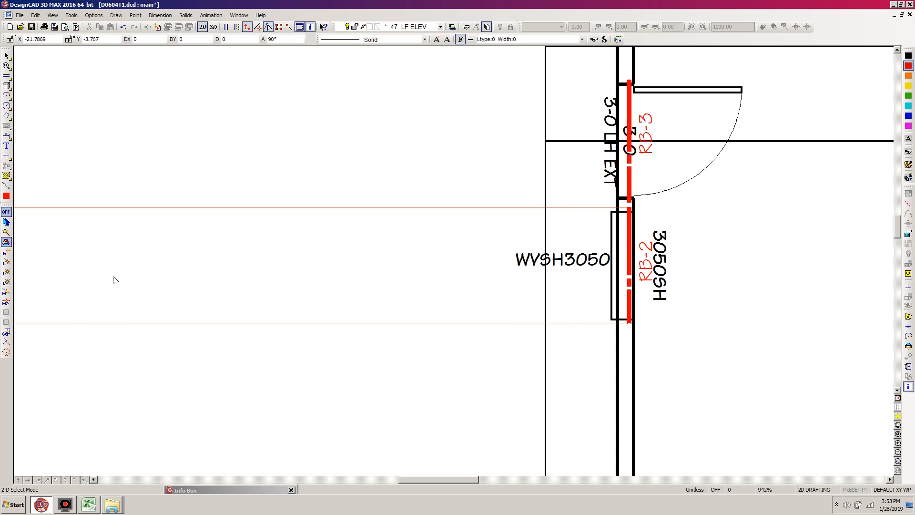
Cut both RB-2 projection lines into two pieces just outside the left elevation's sloped roof outline.
key(ctrl+s)
key(F6)
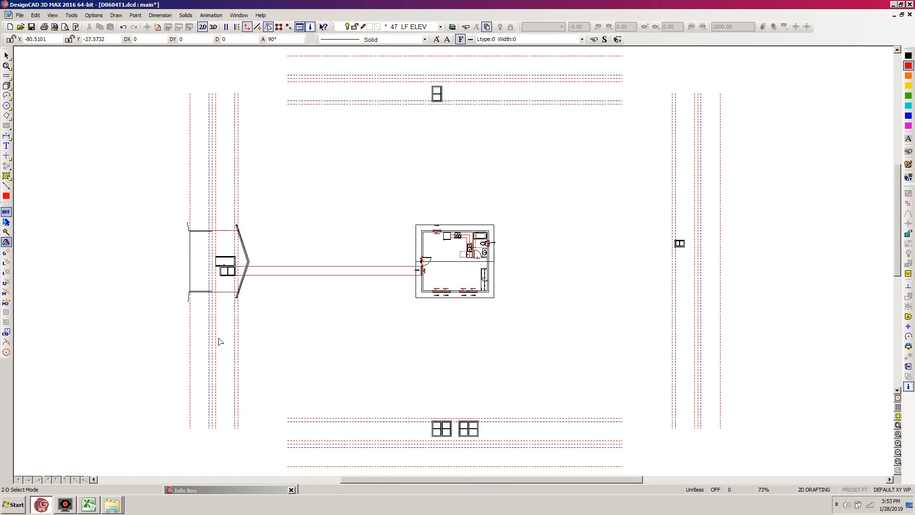
key(z)
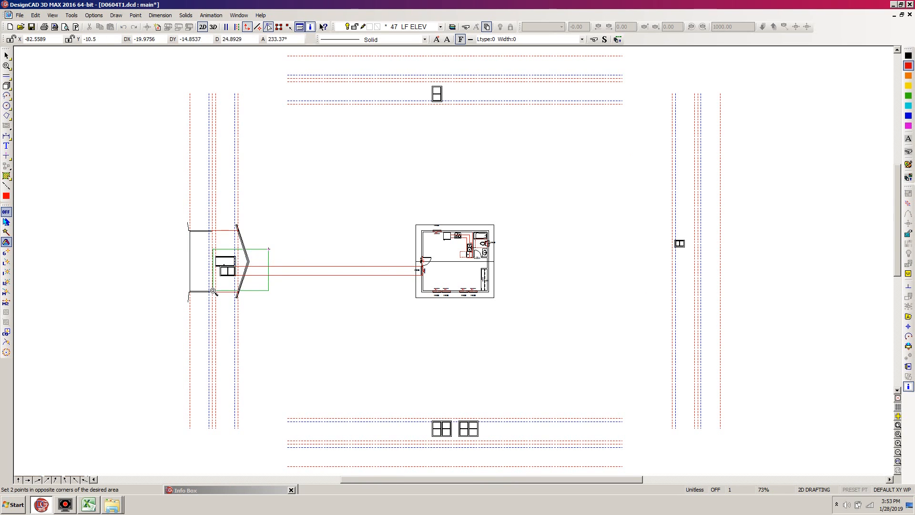
click(211, 296)
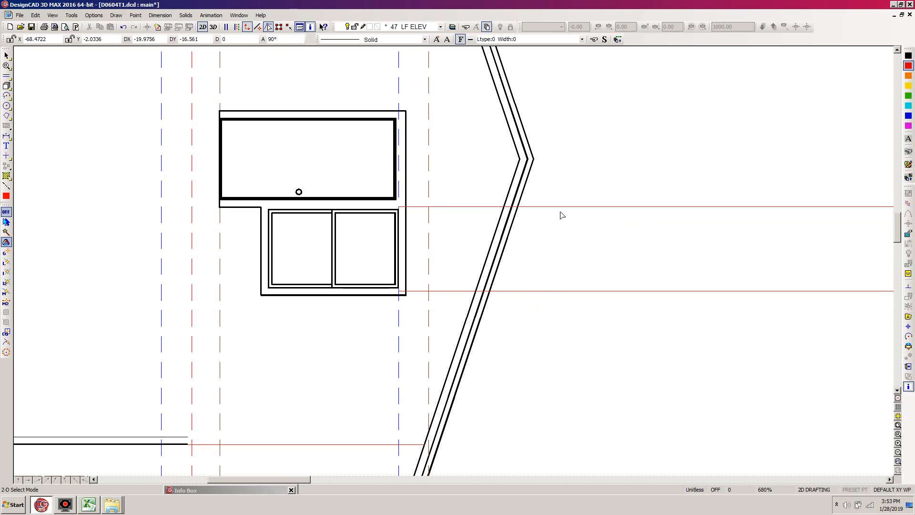
click(537, 207)
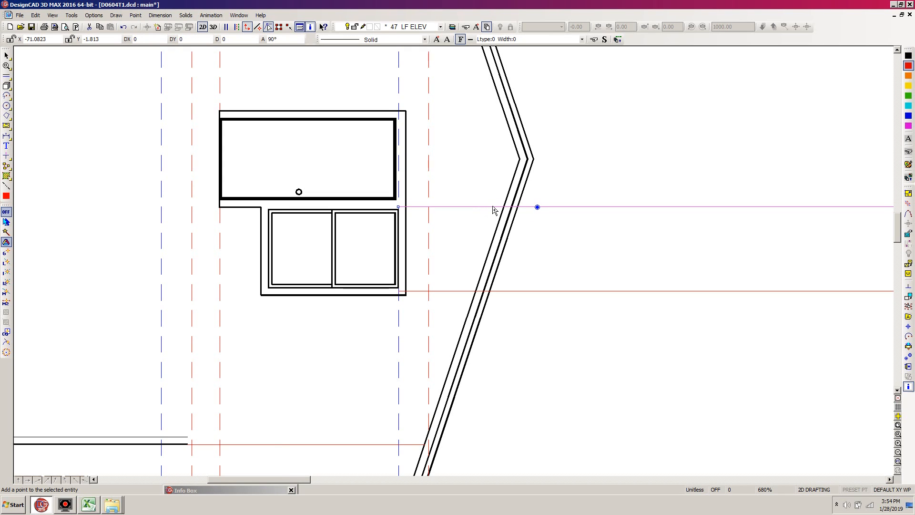
click(529, 207)
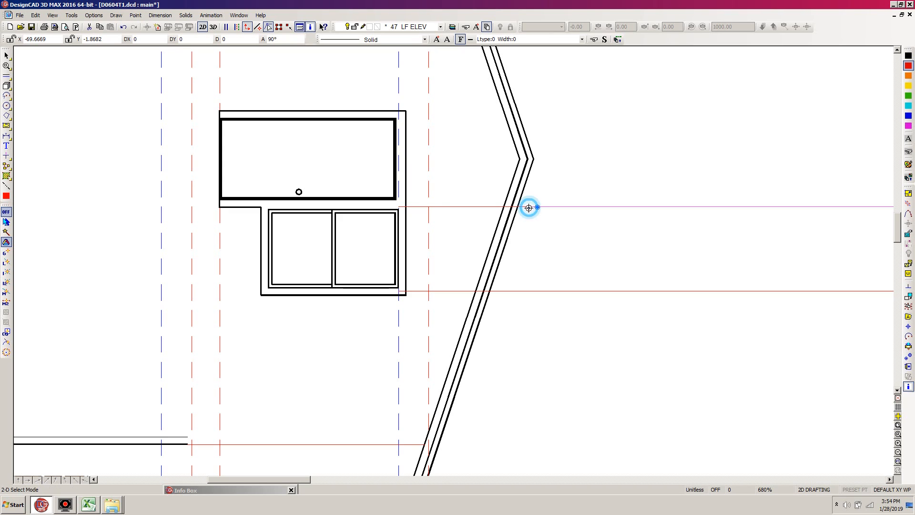
click(560, 291)
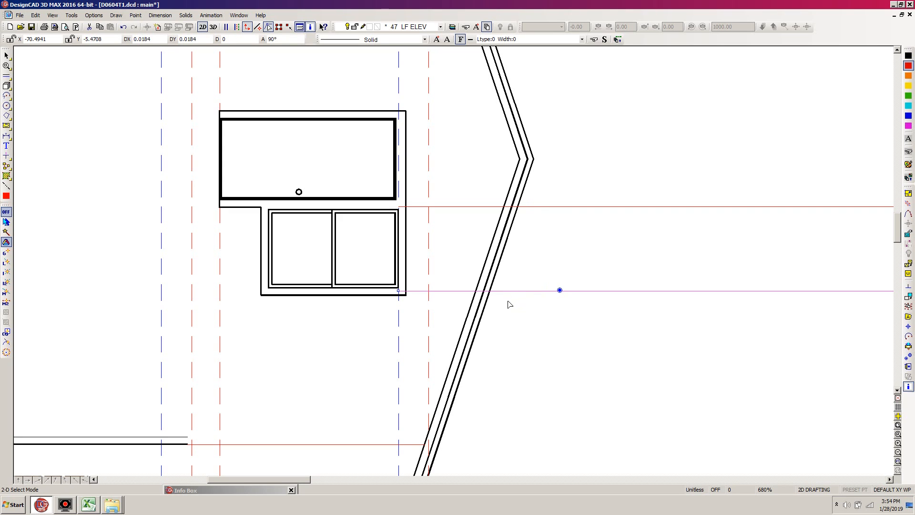
key(k)
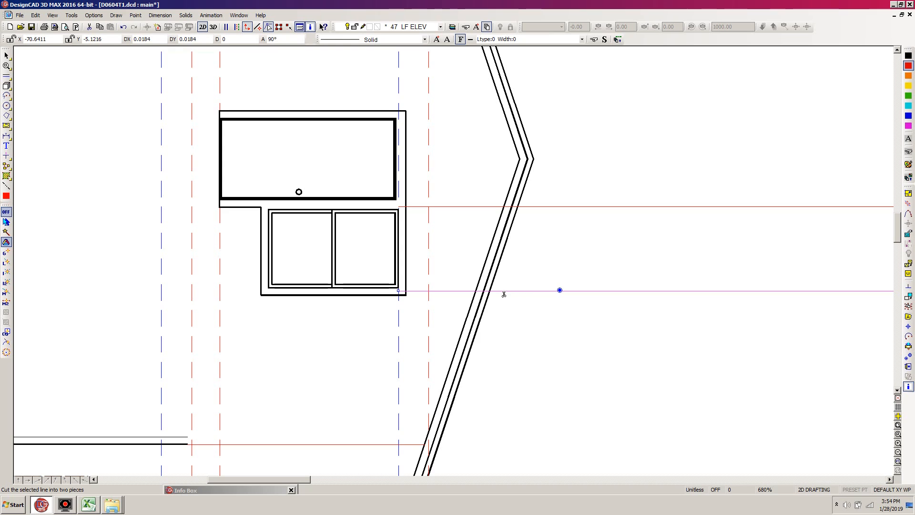
click(503, 292)
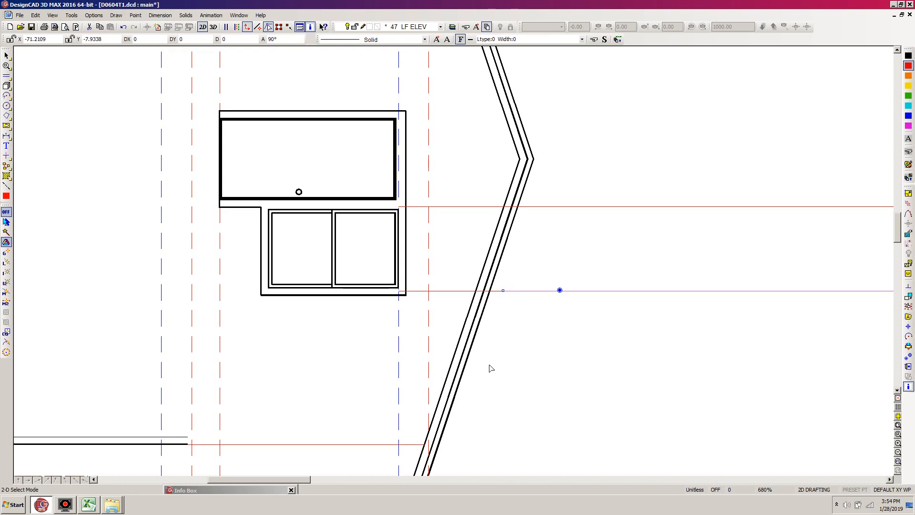
key(Escape)
click(607, 205)
click(591, 290)
key(Escape)
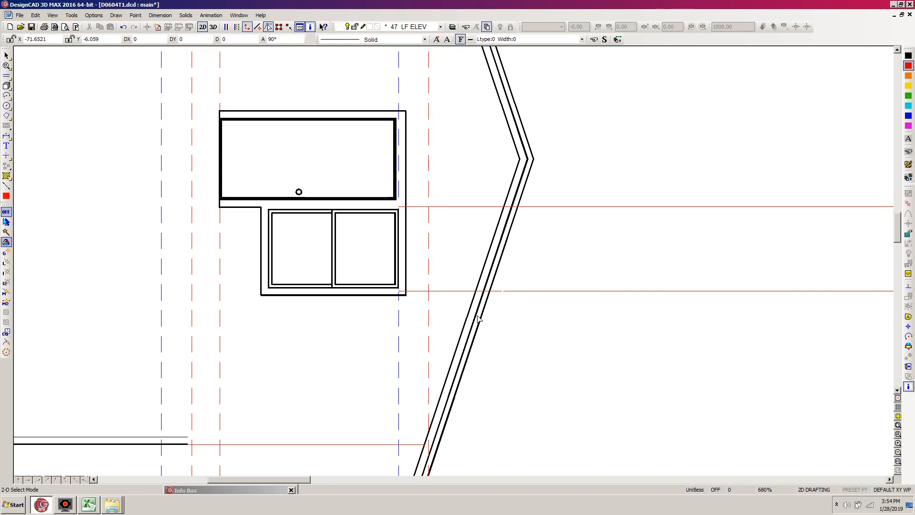
Trim the short pieces of both RB-2 projection lines at the outer edge of the roof outline.
key(t)
click(459, 289)
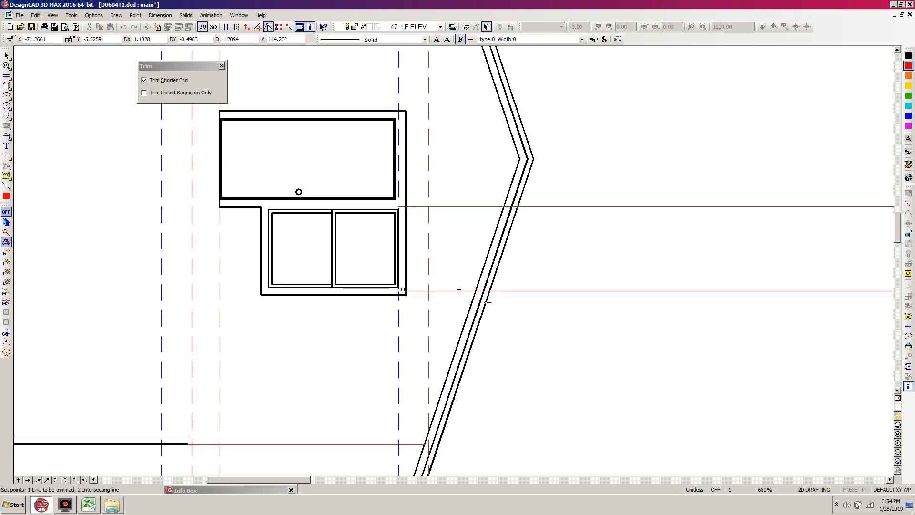
key(Escape)
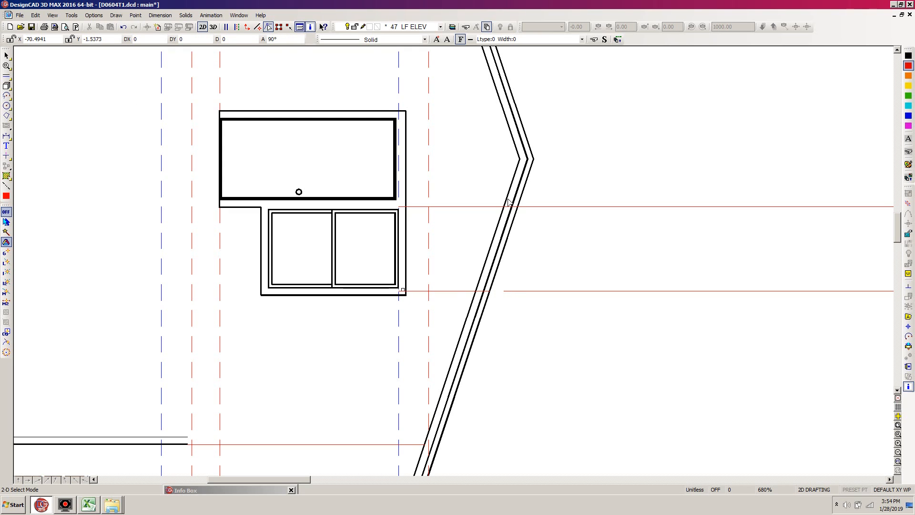
key(t)
click(489, 206)
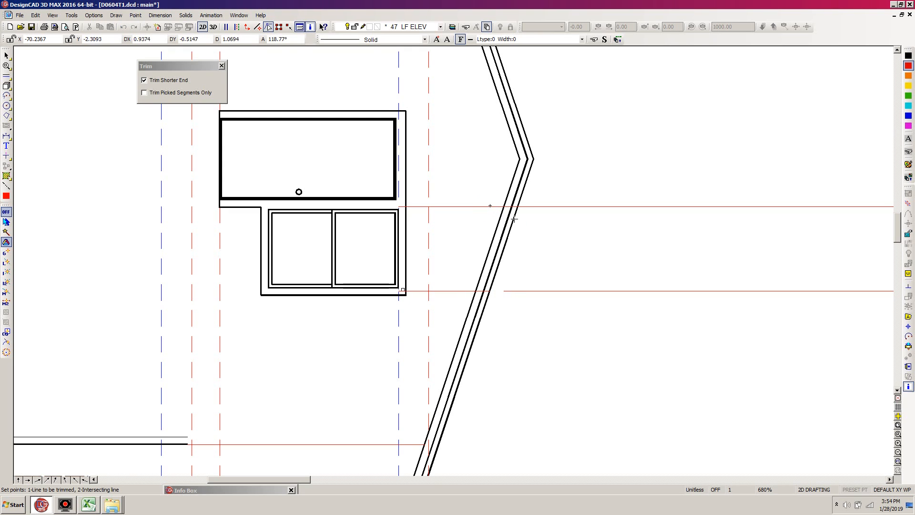
click(513, 218)
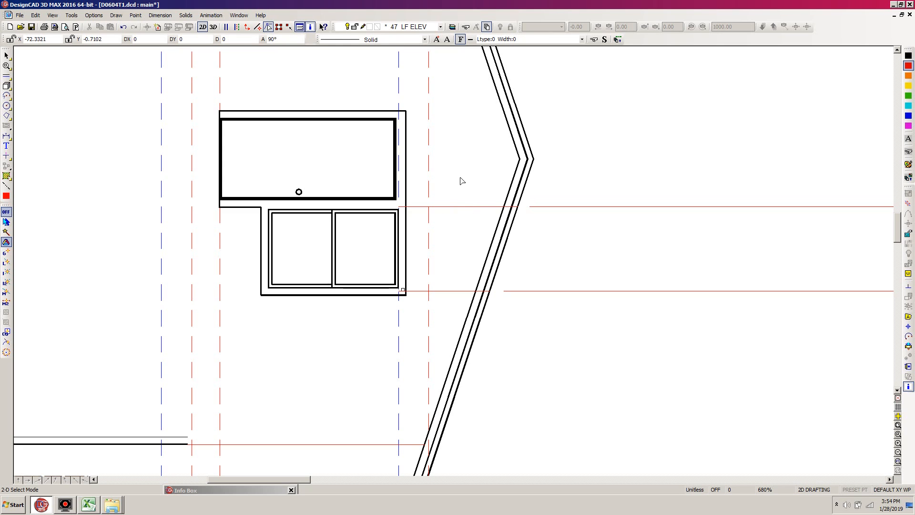
key(f)
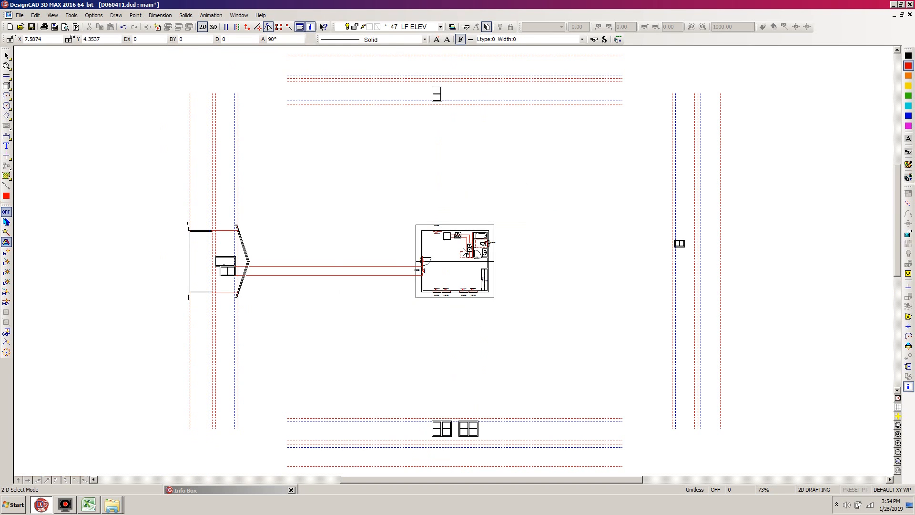
Switch to Excel and create a new workbook from the personal template Calc Sheet.xltx.
click(89, 505)
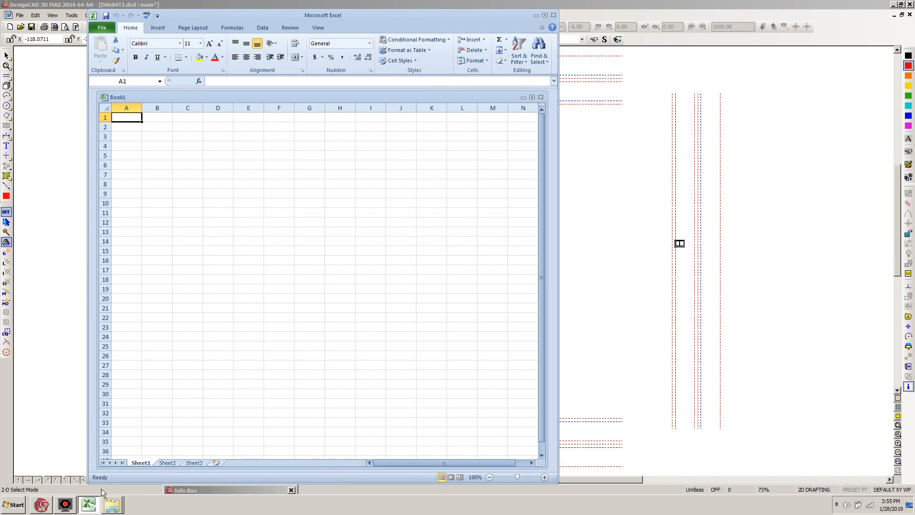
click(101, 28)
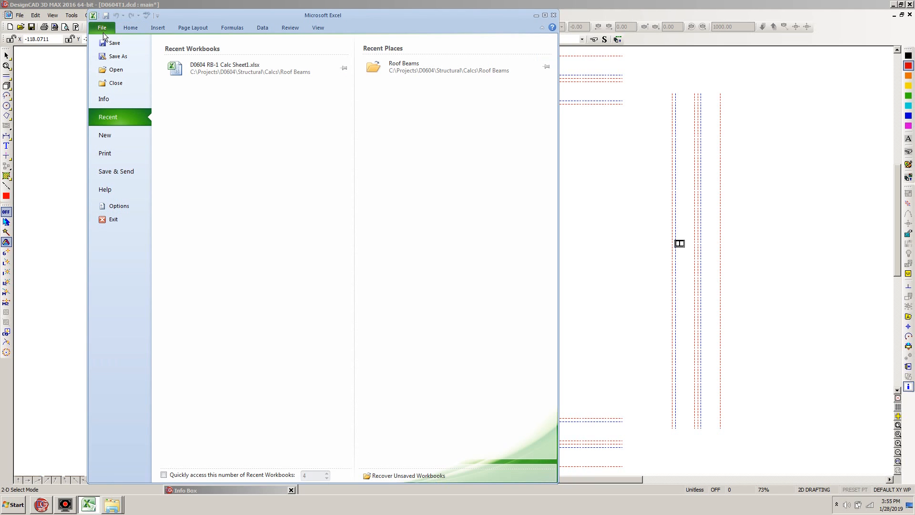
click(112, 135)
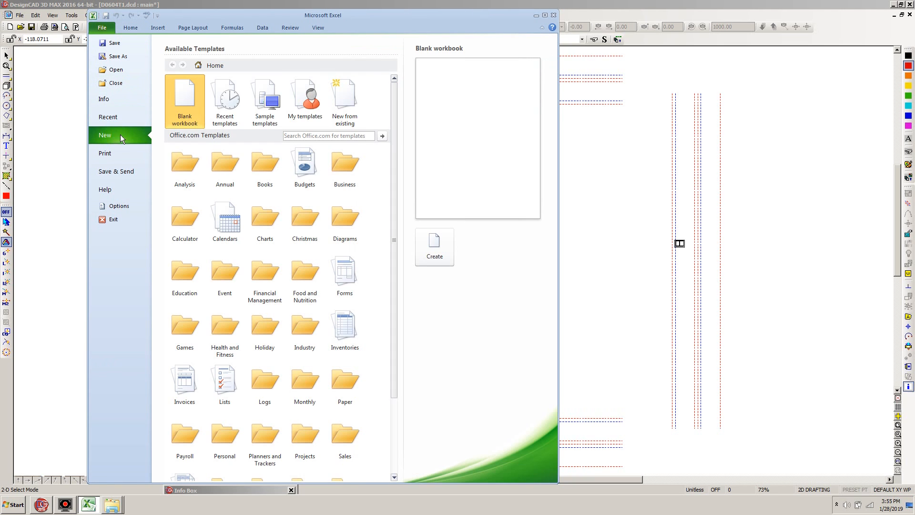
click(312, 111)
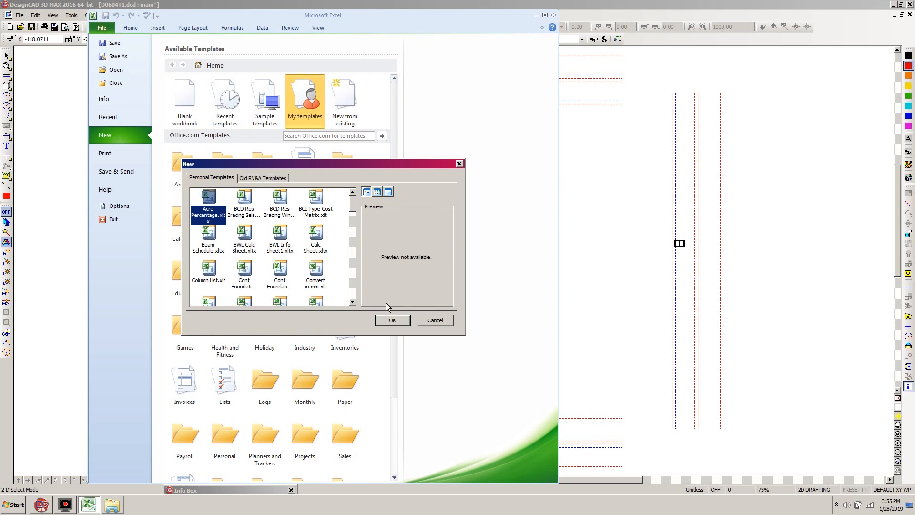
double_click(315, 234)
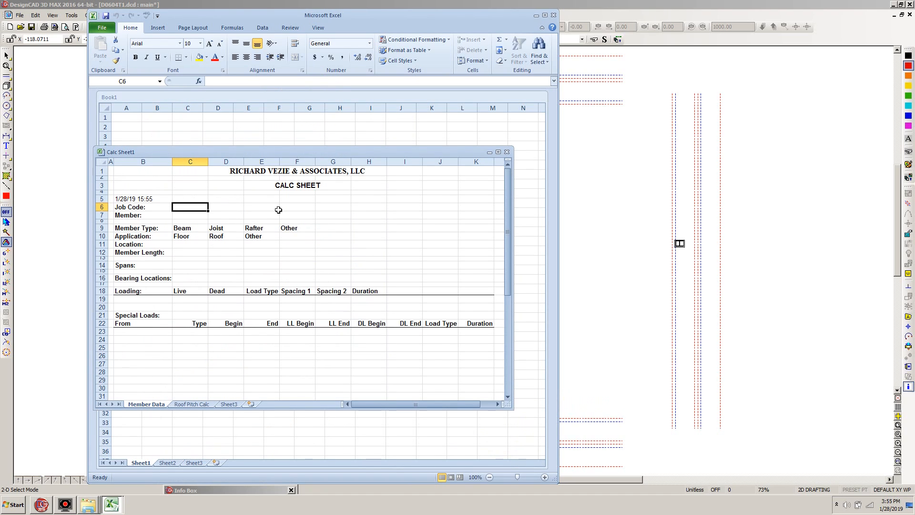
Enter D0604 as the job code and D0604 RB-2 as the member in the calc sheet.
text(D06)
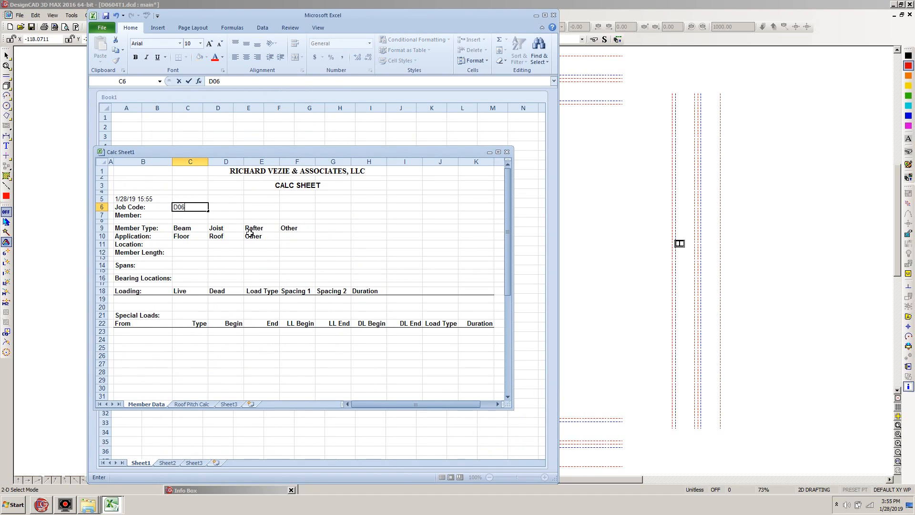
key(Return)
text(D0604 RB-2)
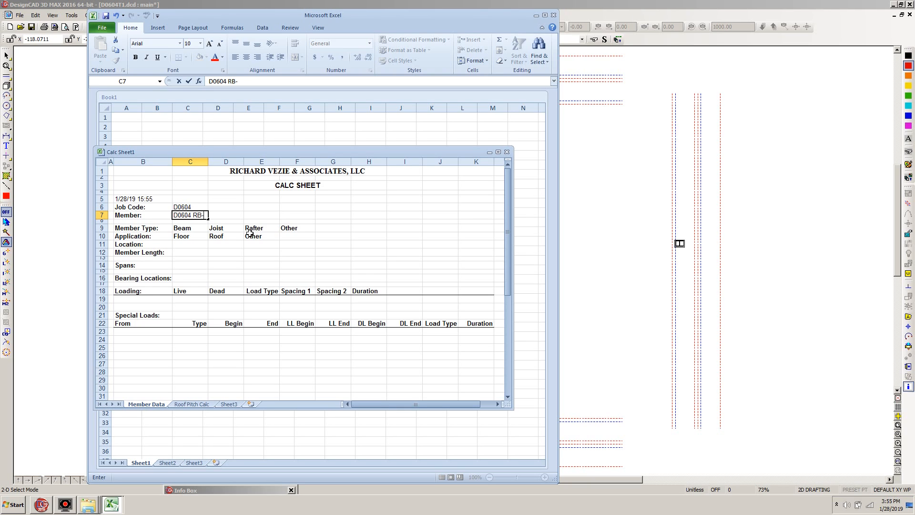
Switch to DesignCAD to check where beam RB-2 sits on the floor plan, and return to the Calc Sheet1 workbook in Excel.
click(679, 6)
key(w)
click(451, 239)
click(397, 294)
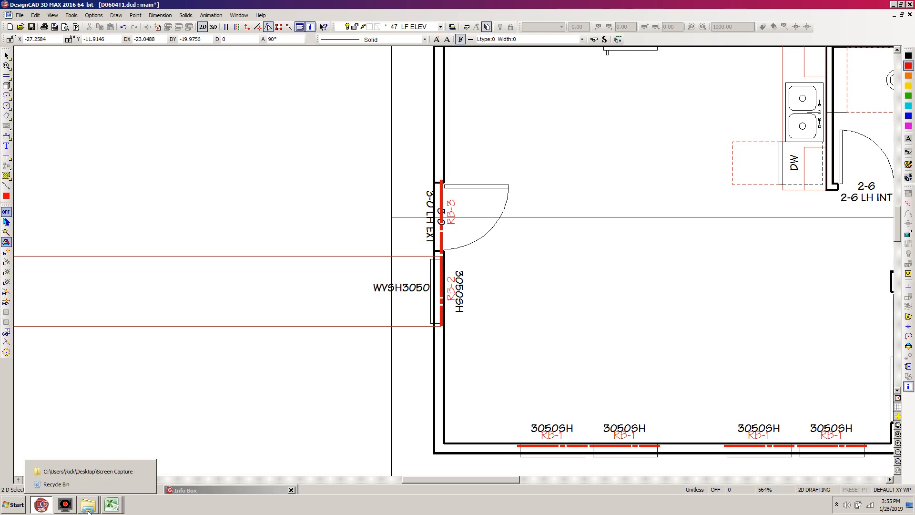
mouse_move(114, 506)
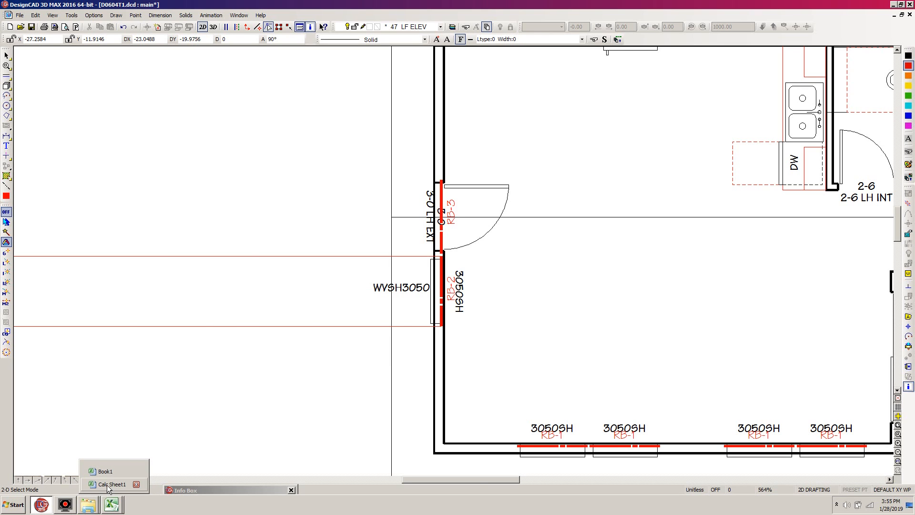
click(112, 483)
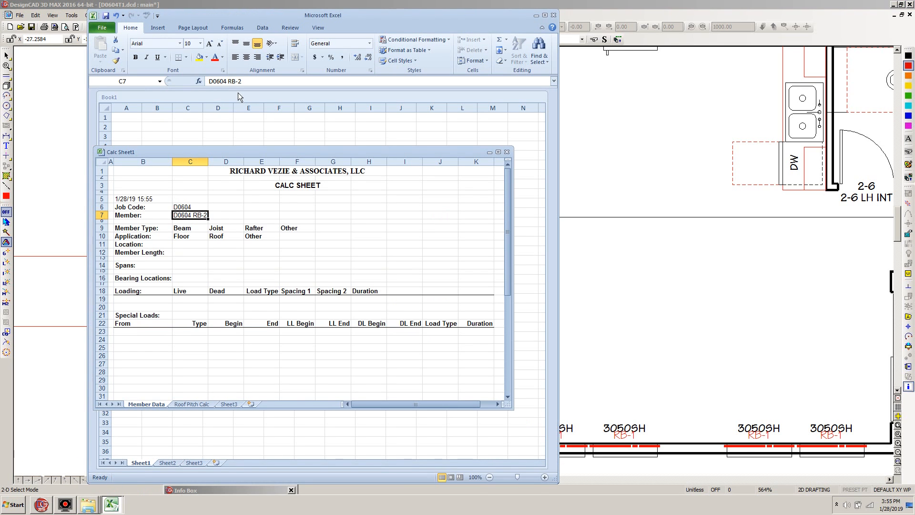
Mark Beam as the member type and Roof as the application by giving both cells a box border.
click(185, 229)
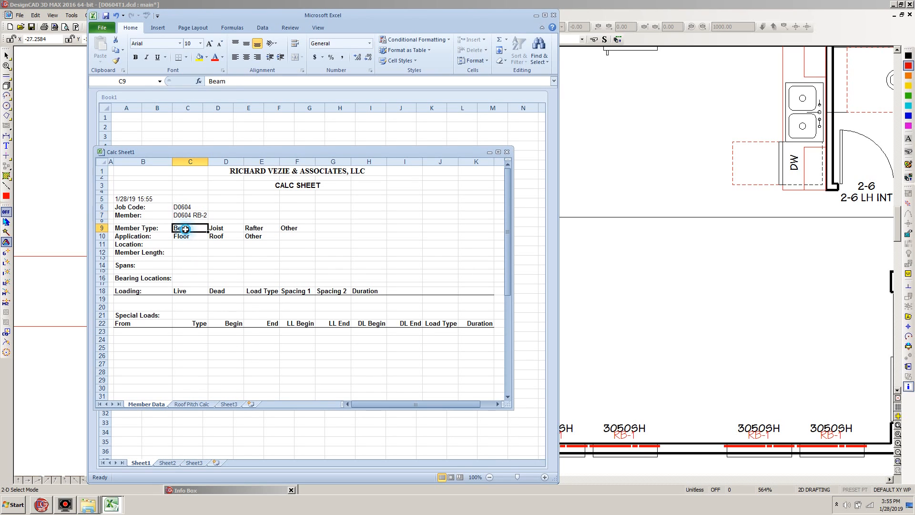
click(186, 57)
click(186, 153)
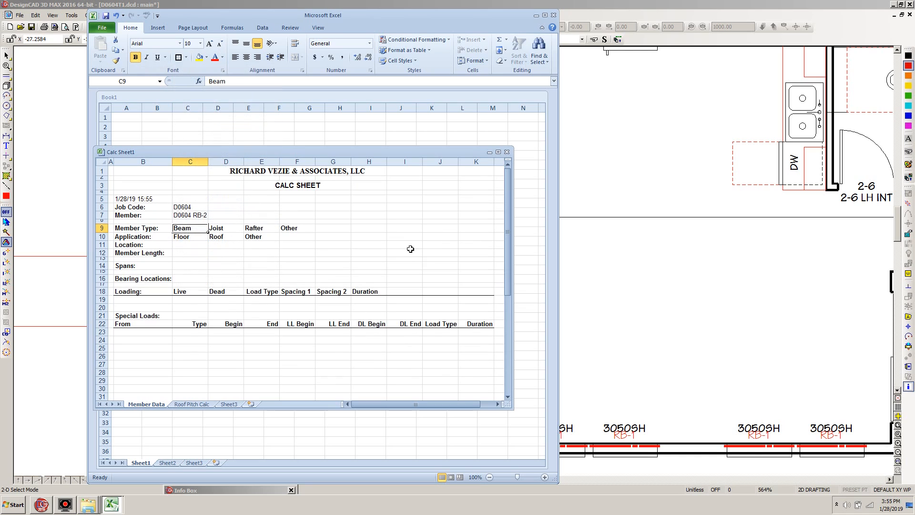
click(223, 237)
click(178, 58)
Enter D0604 RB-2 EAST WINDOW HEADER as the member's location.
click(190, 246)
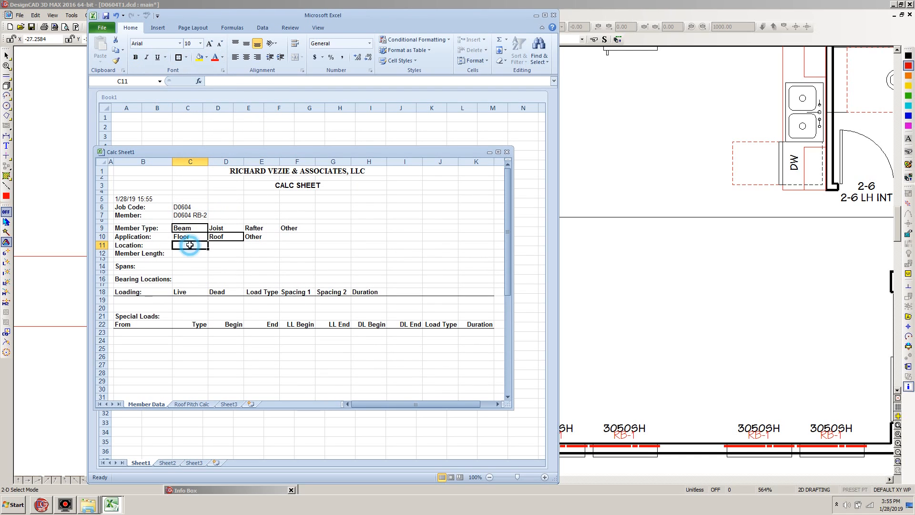
text(D0604 RB-2)
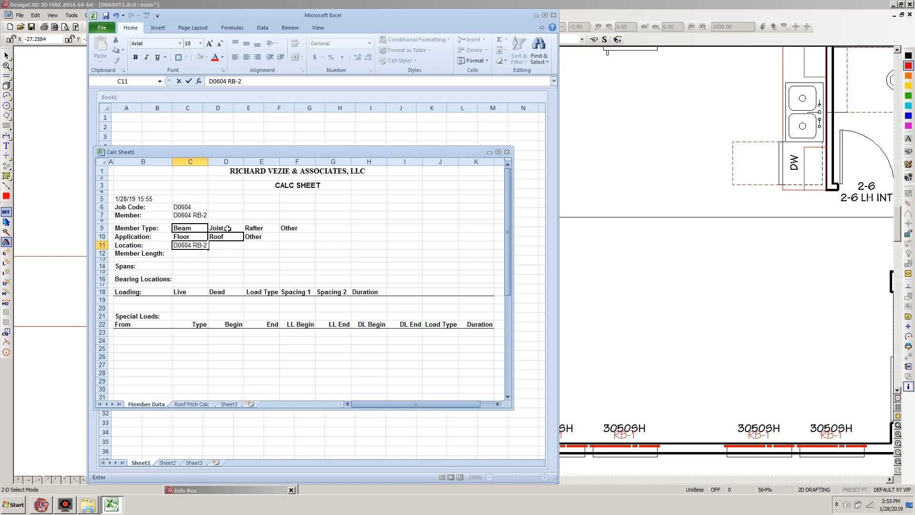
text(WIN)
text(ER)
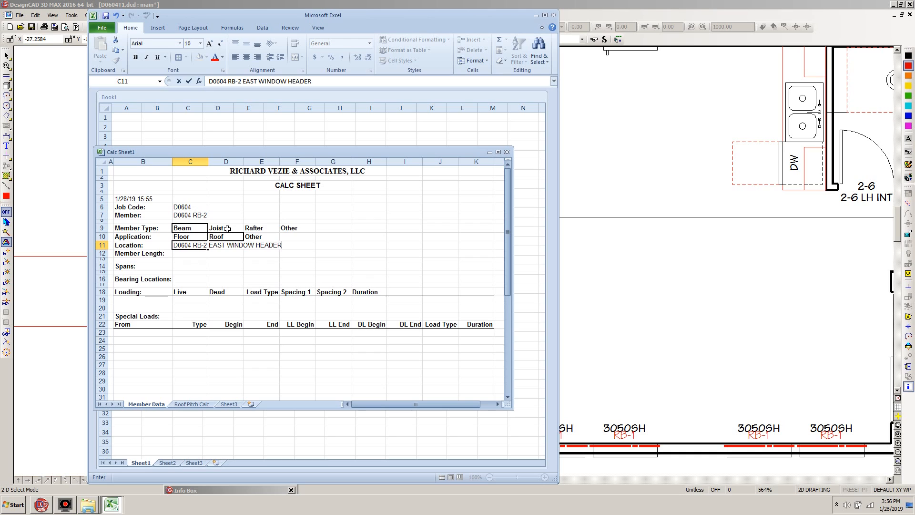
click(184, 254)
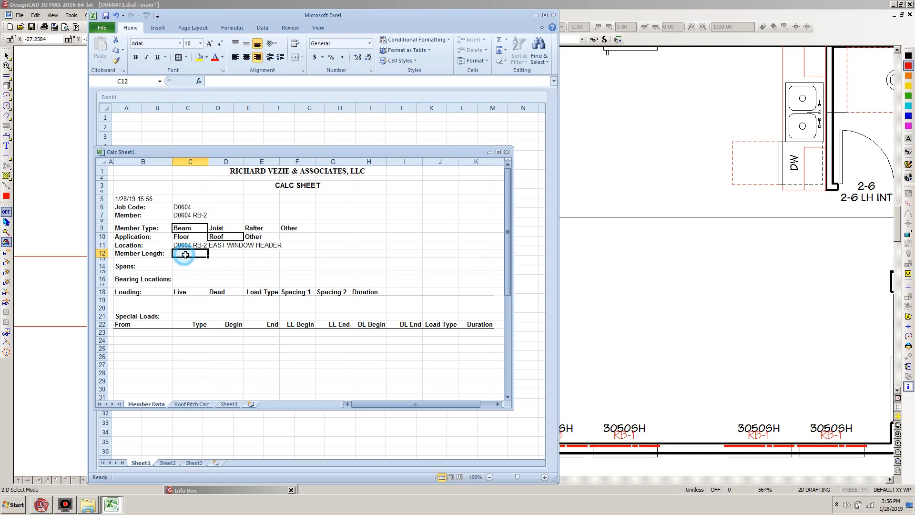
Switch to DesignCAD and check the length of the RB-2 beam in its object properties.
click(627, 7)
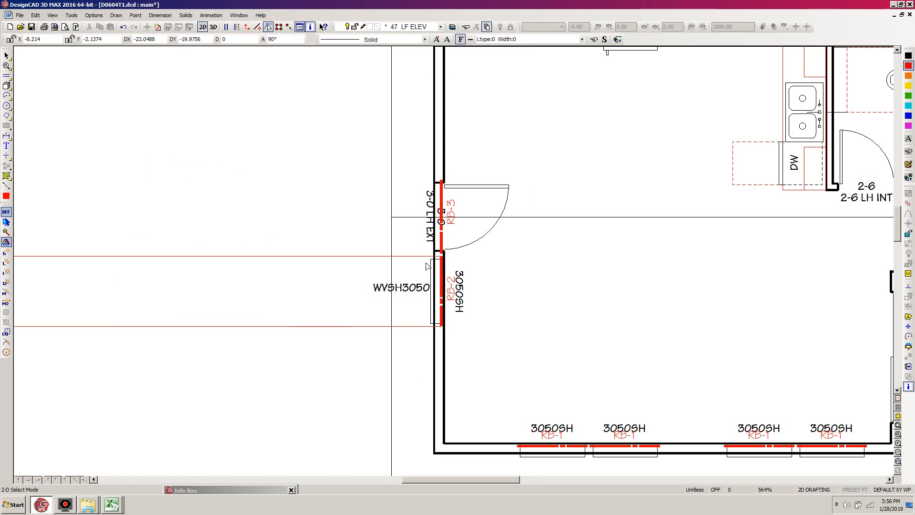
click(443, 285)
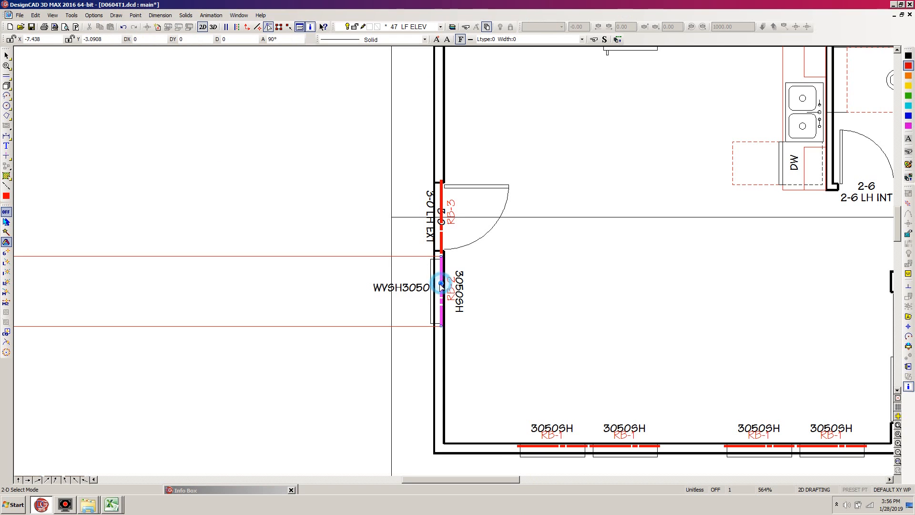
click(233, 488)
drag(258, 93, 183, 89)
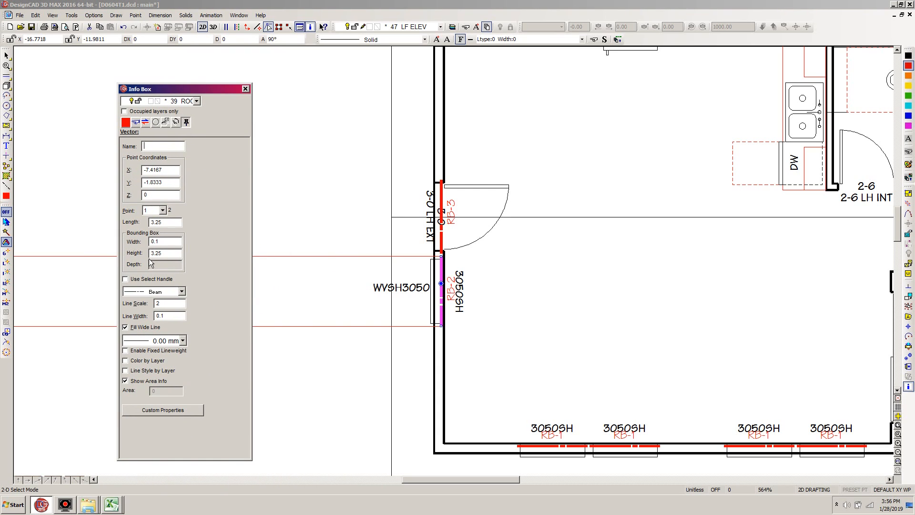
drag(204, 91, 254, 487)
click(461, 3)
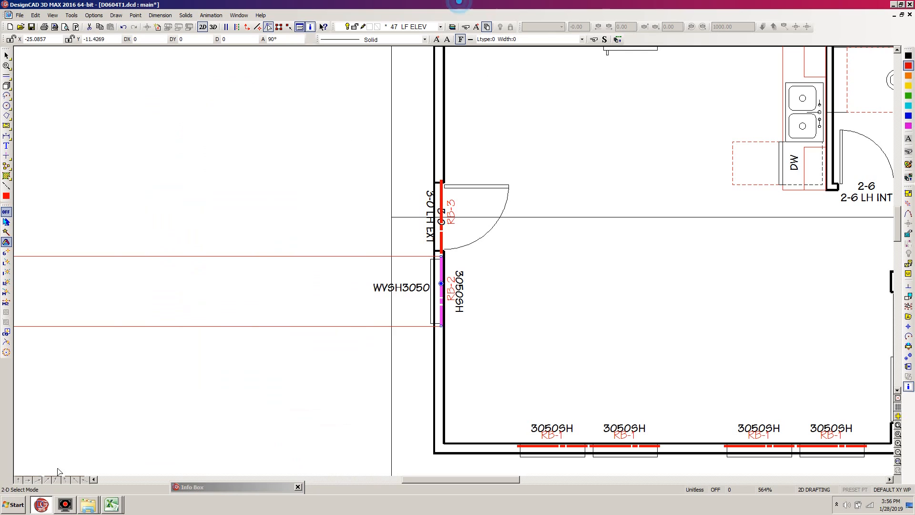
Close the blank Book1 workbook and switch back to the Calc Sheet1 workbook in Excel.
click(112, 504)
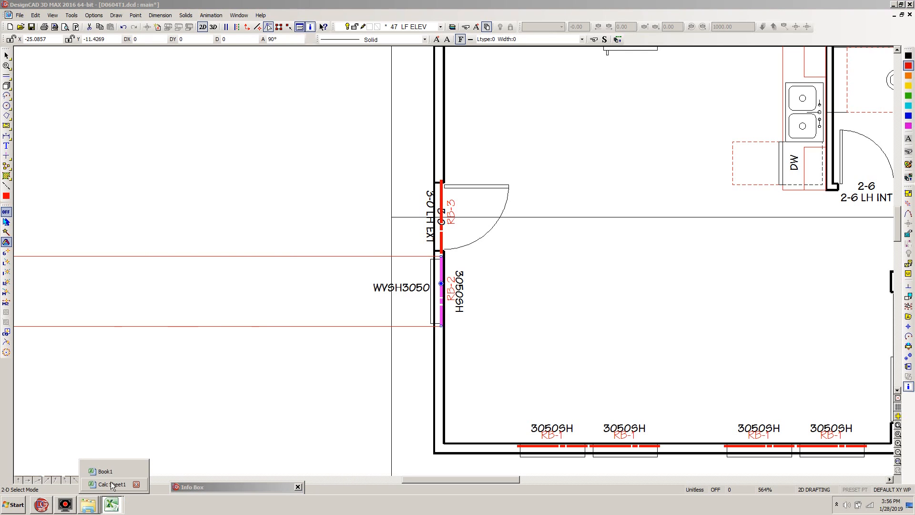
click(137, 471)
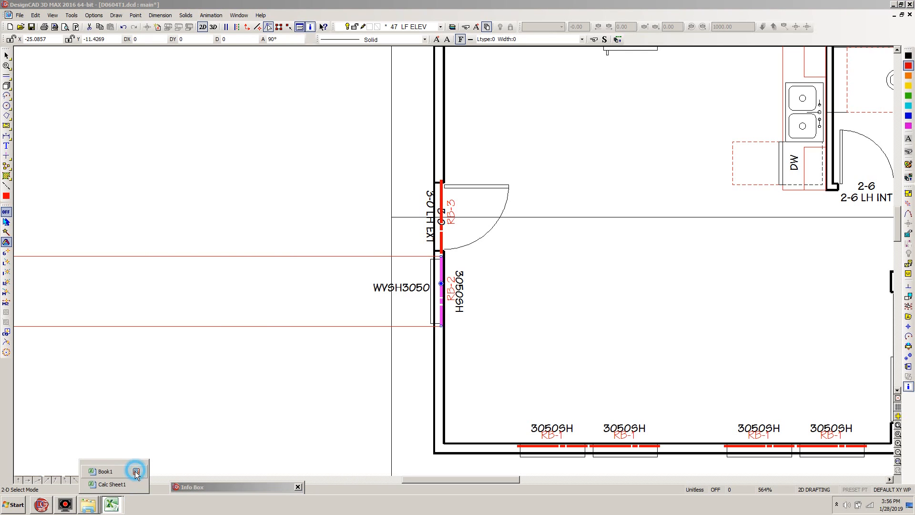
click(129, 481)
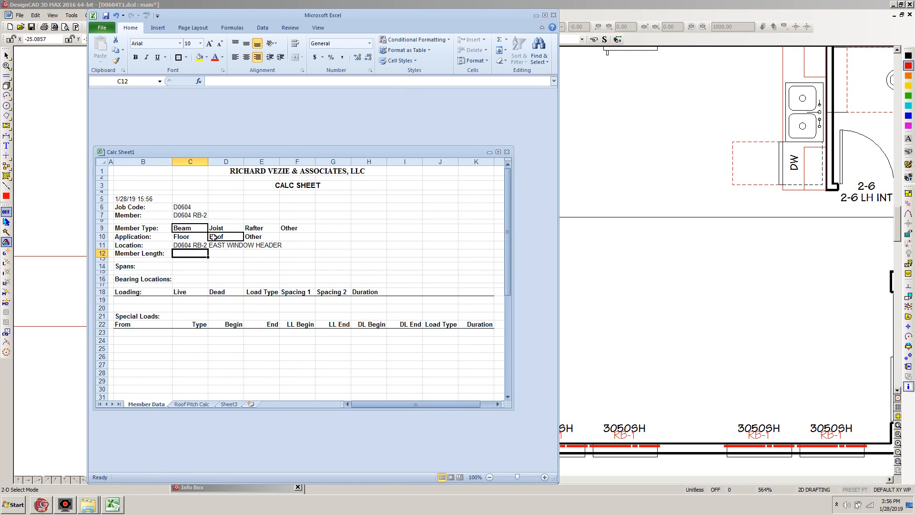
Enter 3.25 for both the member length and the span, and 0 and 3.25 as the bearing locations.
text(3.25)
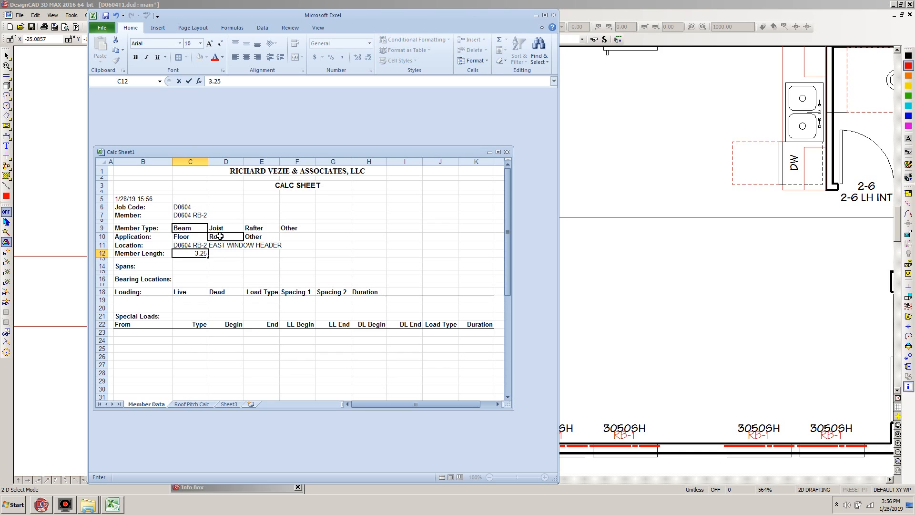
key(Return)
text(3.25)
key(Return)
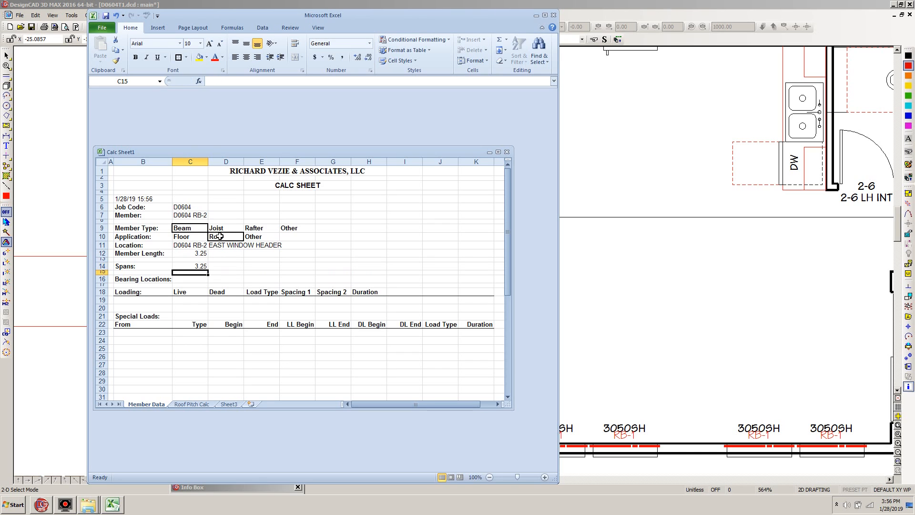
text(0)
key(Tab)
text(3.)
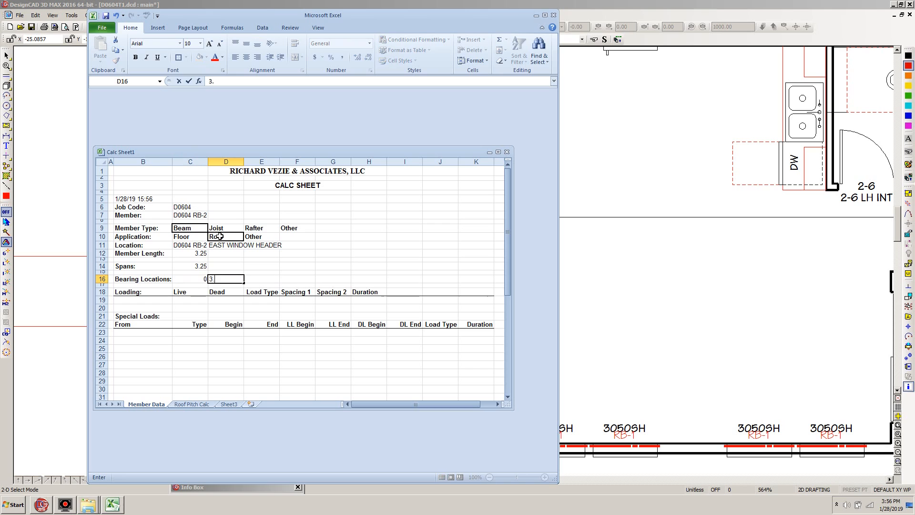
key(Return)
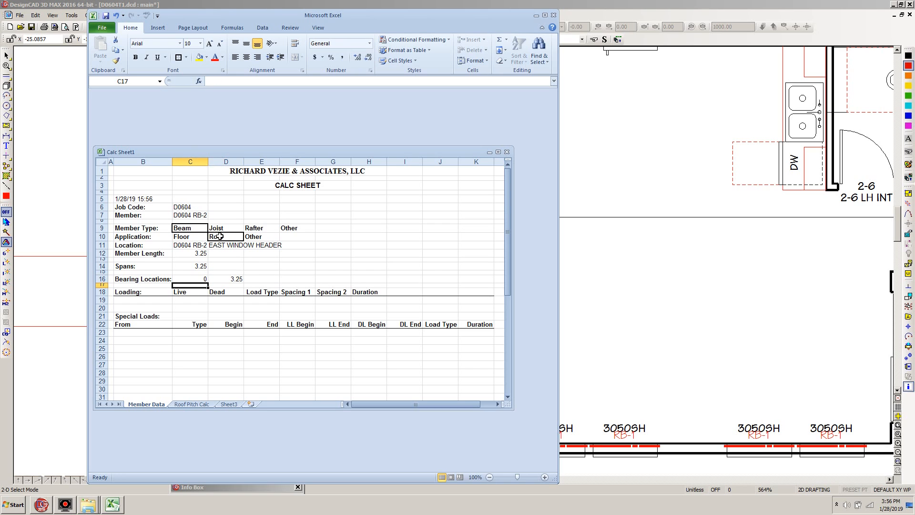
Switch to DesignCAD, frame the whole floor plan and save the D0604T1 drawing.
click(585, 5)
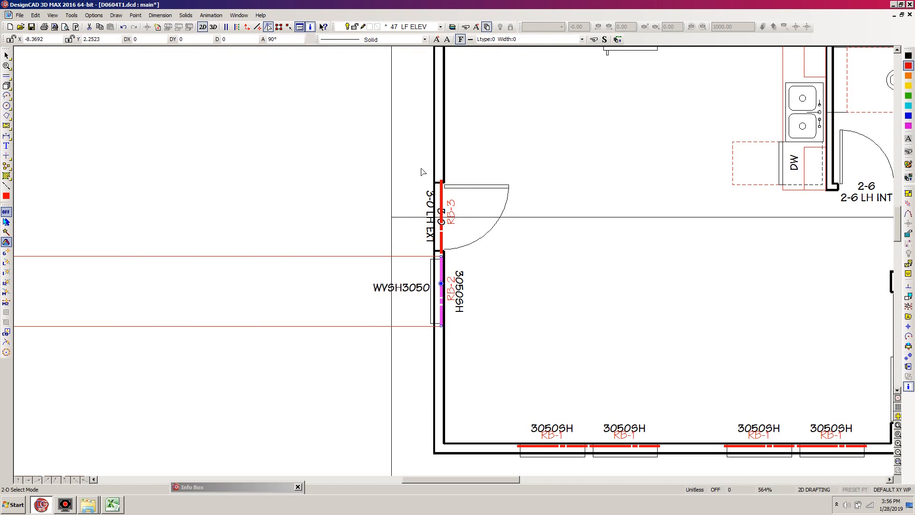
key(ctrl+w)
click(434, 303)
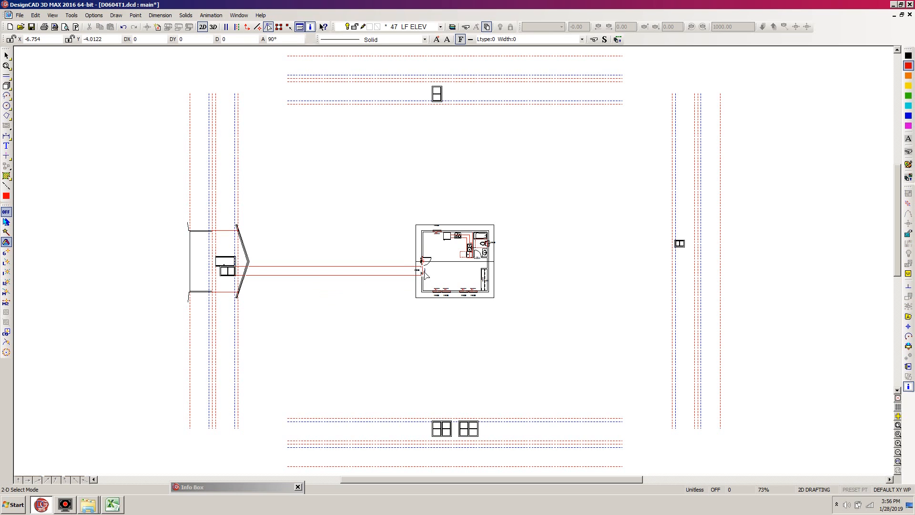
key(w)
click(512, 207)
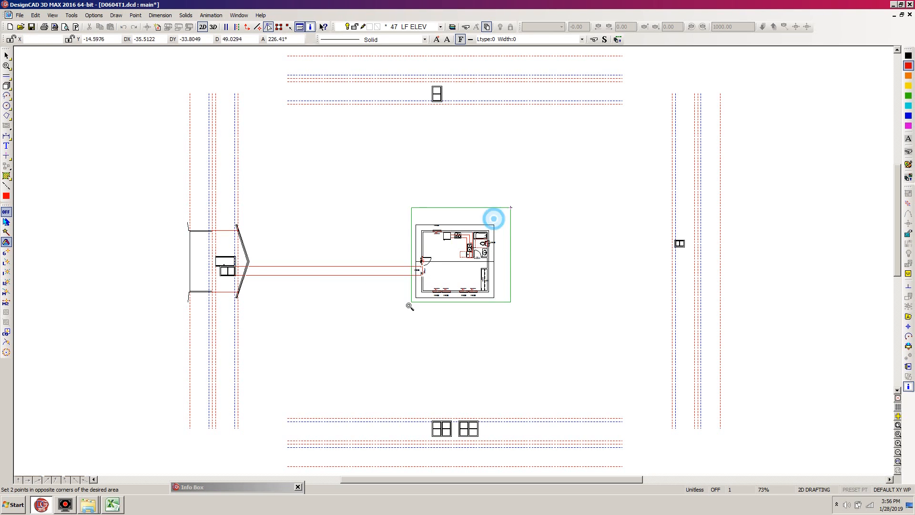
click(403, 310)
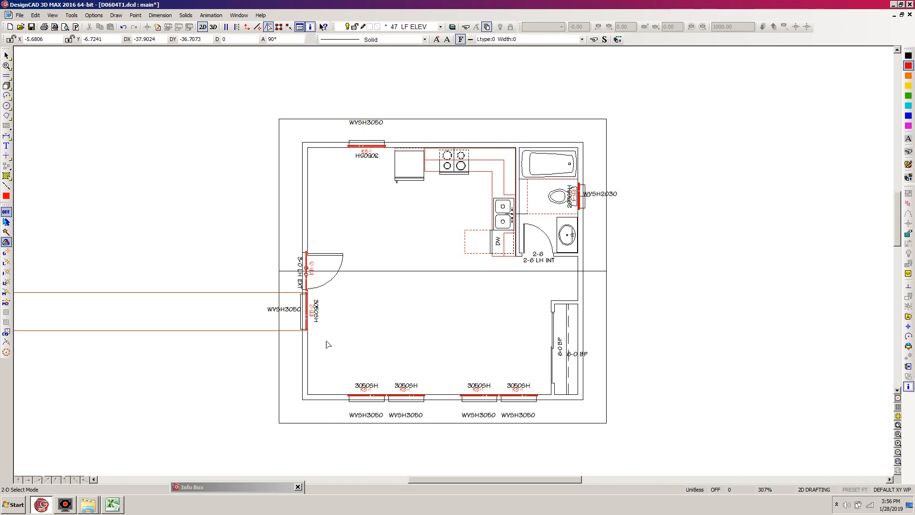
key(ctrl+s)
Make the ROOF FRM layer visible and editable in the layer options.
key(l)
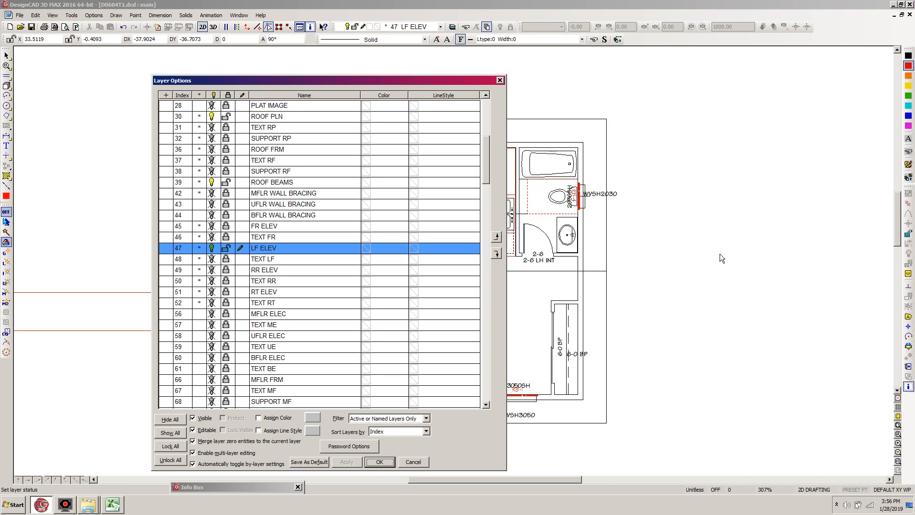
drag(485, 173, 488, 157)
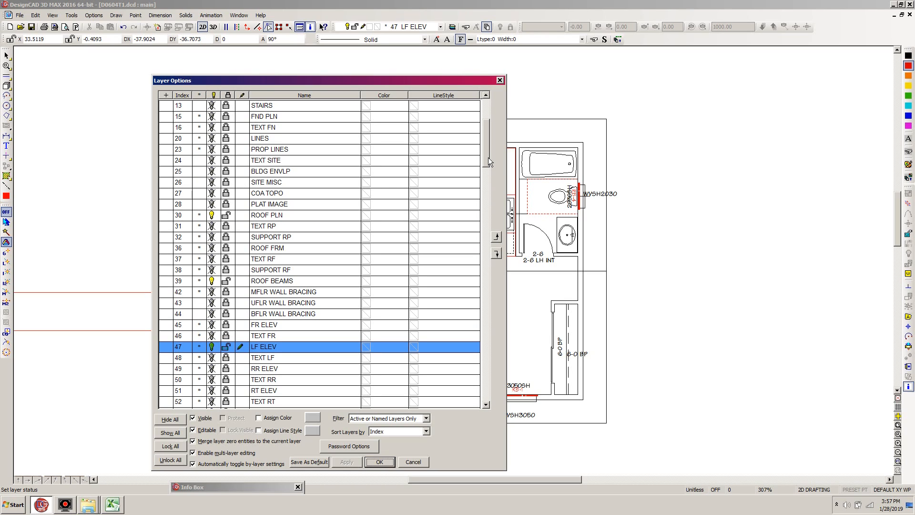
click(227, 250)
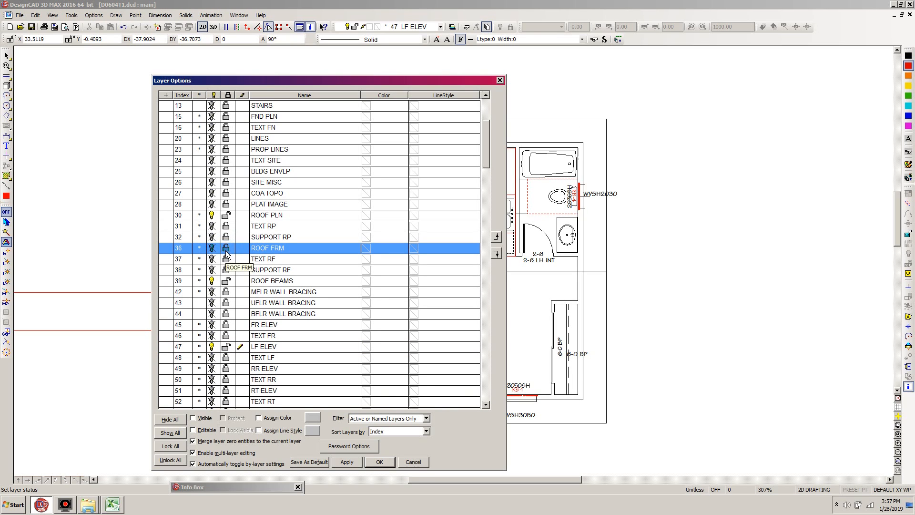
click(226, 248)
click(379, 462)
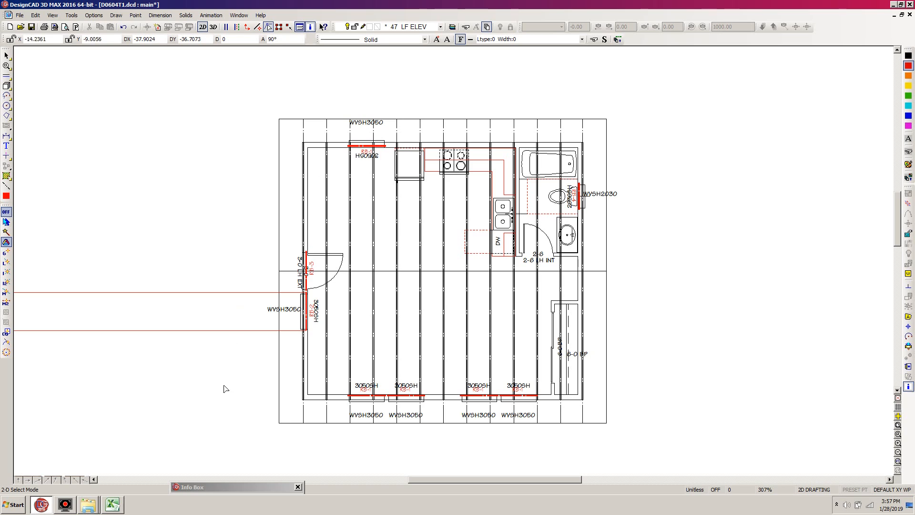
Switch to the Excel calc sheet and enter a Roof loading row with live load 30, dead load 20 and load type PSF.
click(110, 504)
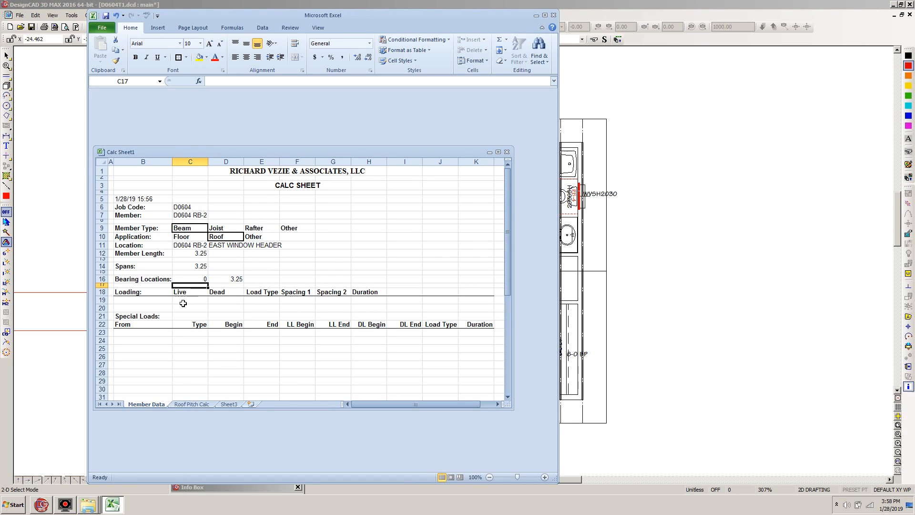
click(151, 299)
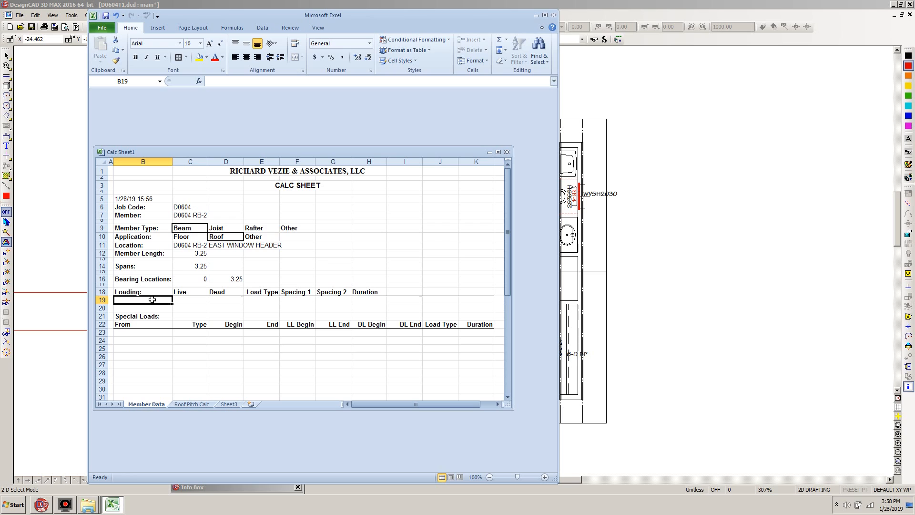
text(Roof)
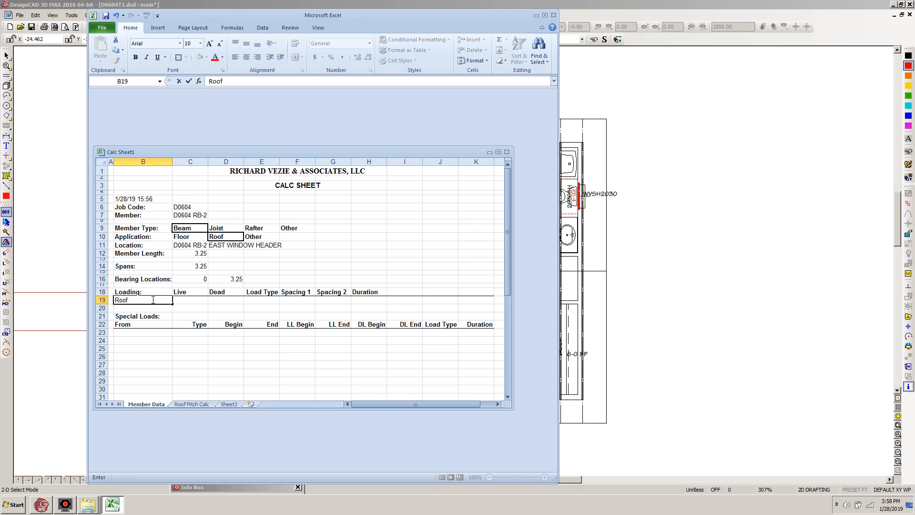
key(Tab)
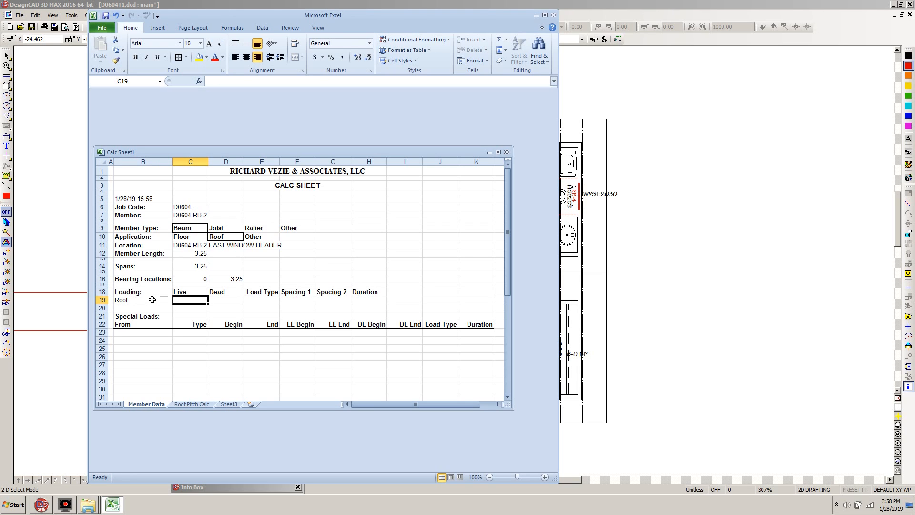
text(30)
key(Tab)
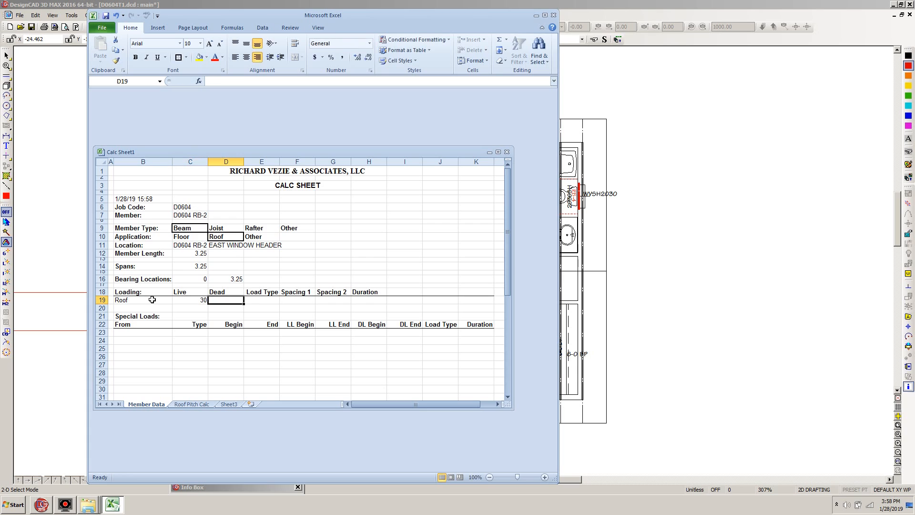
text(20)
key(Tab)
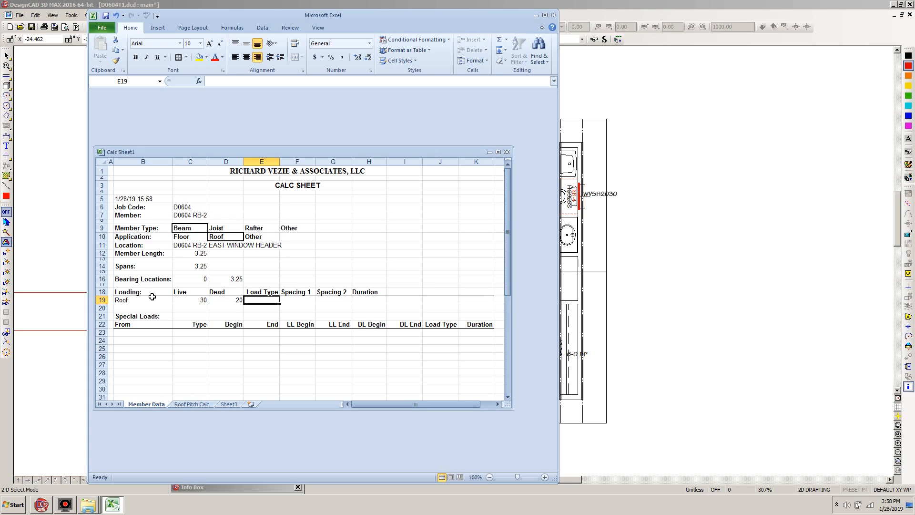
text(PSF)
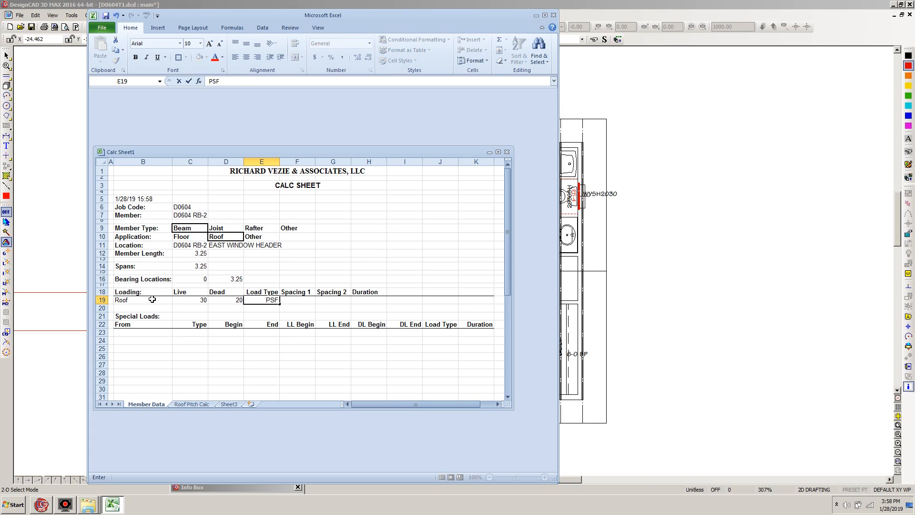
key(Tab)
Complete the Roof loading row with Spacing 1 of 2, Spacing 2 of 1 and a duration of 115.
text(2)
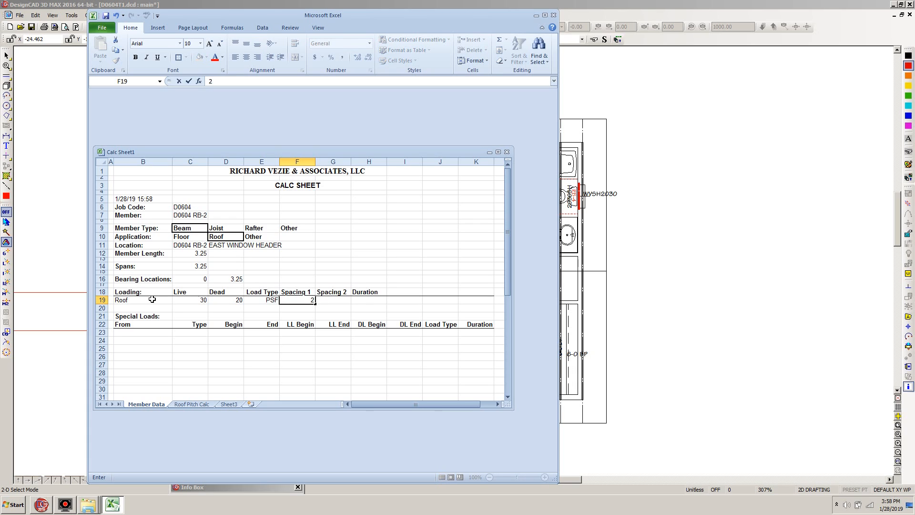
key(Tab)
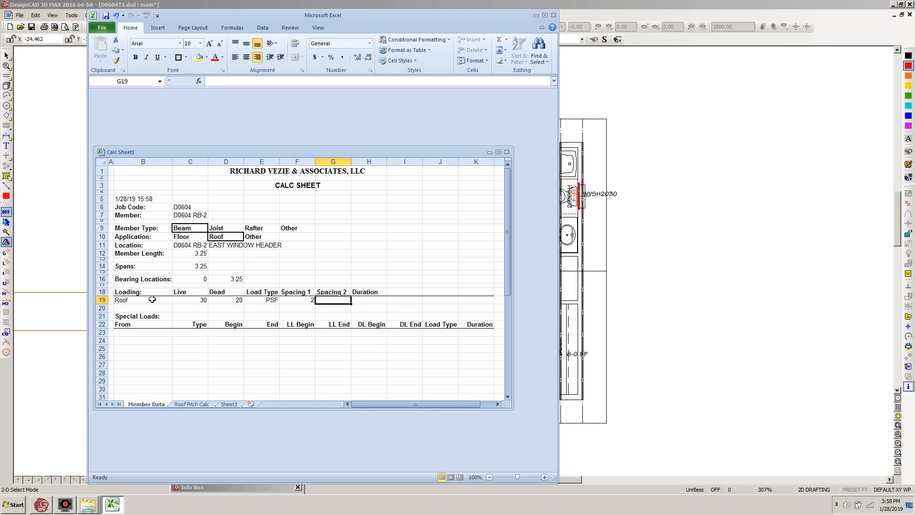
text(1)
key(Tab)
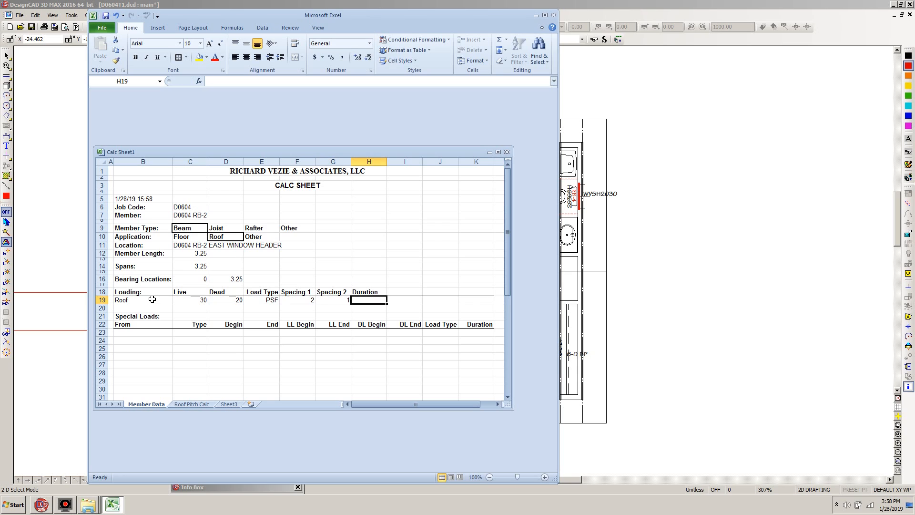
text(1165)
key(BackSpace)
key(BackSpace)
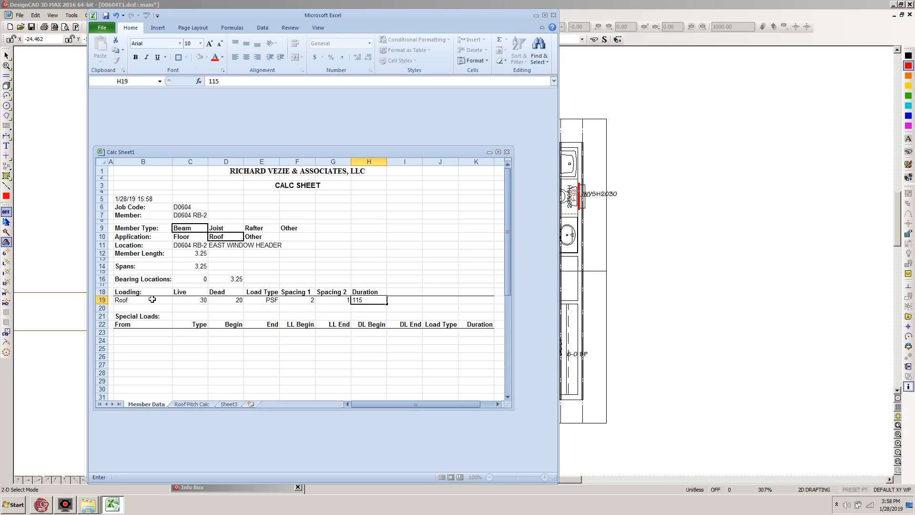
key(Return)
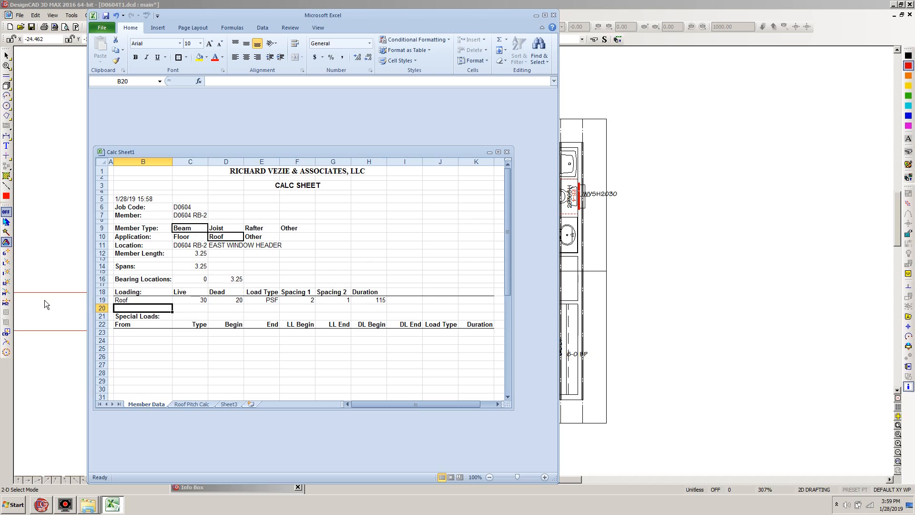
Unprotect the Member Data sheet and insert a blank row at row 20, above the Special Loads section.
click(102, 308)
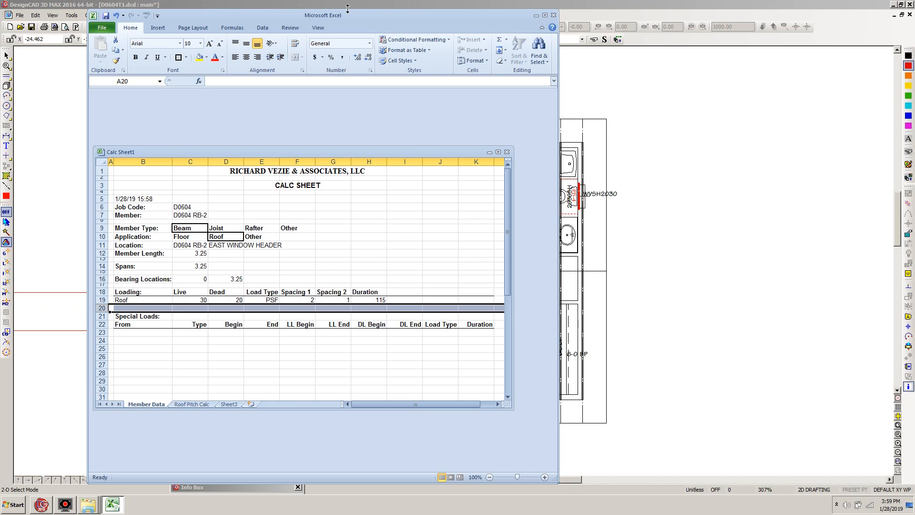
click(290, 28)
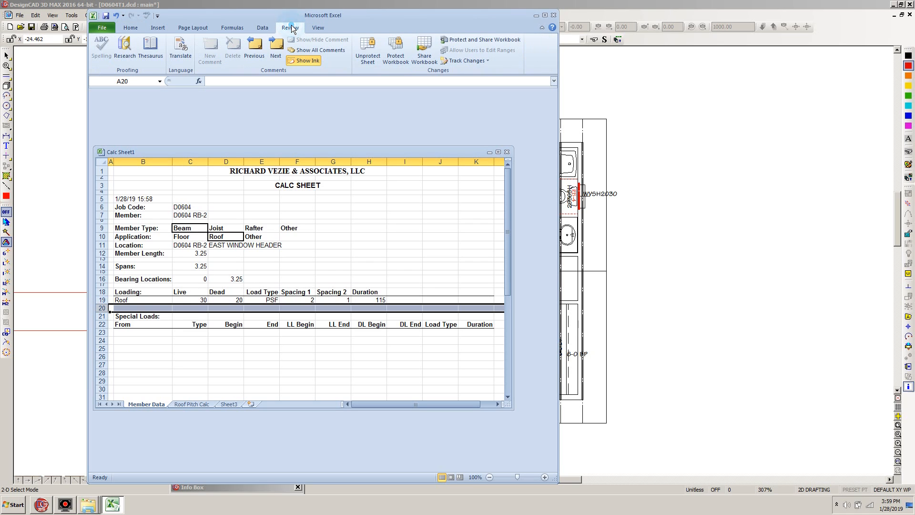
click(368, 50)
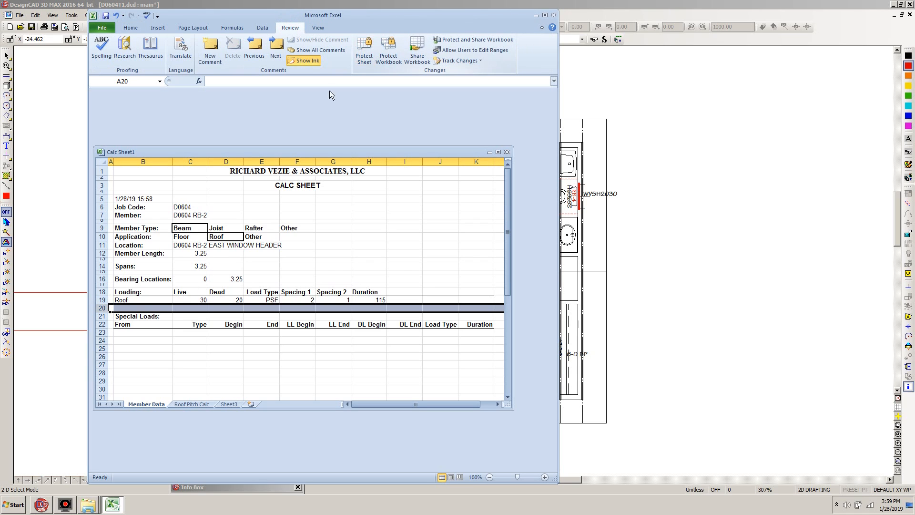
right_click(109, 309)
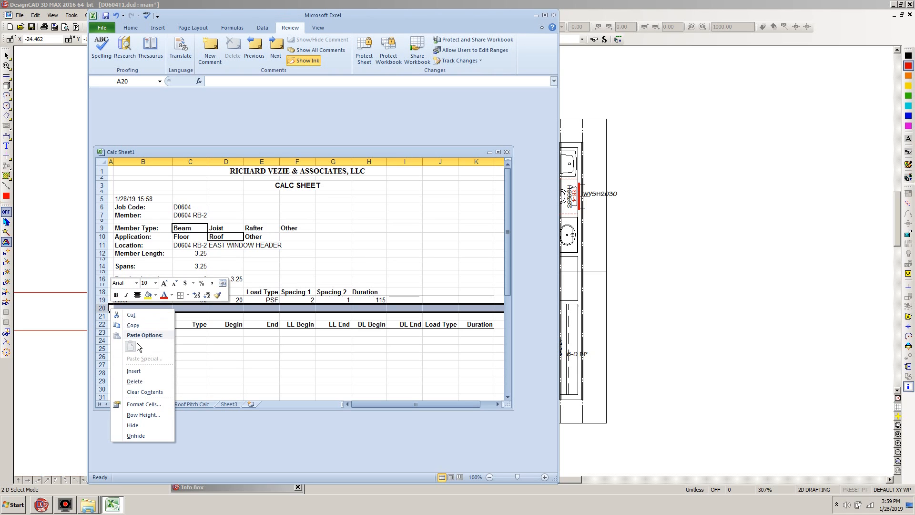
click(135, 370)
click(220, 382)
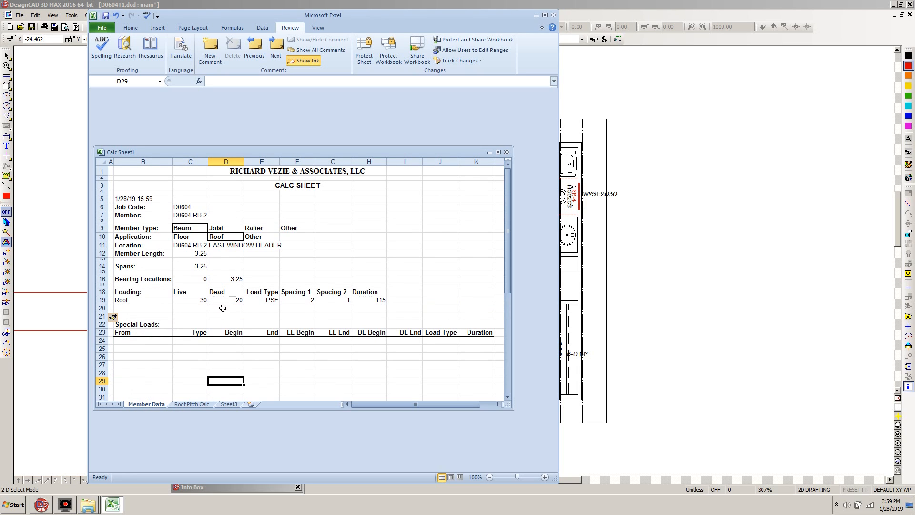
Enter the formula =F19+G19*C19 in cell C20, beneath the roof live load.
click(198, 310)
text(=)
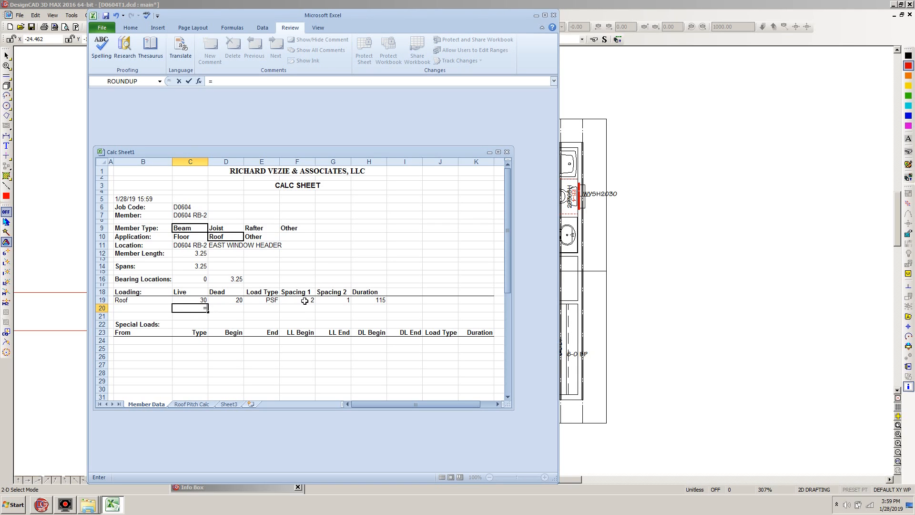
click(304, 300)
text(+)
click(334, 301)
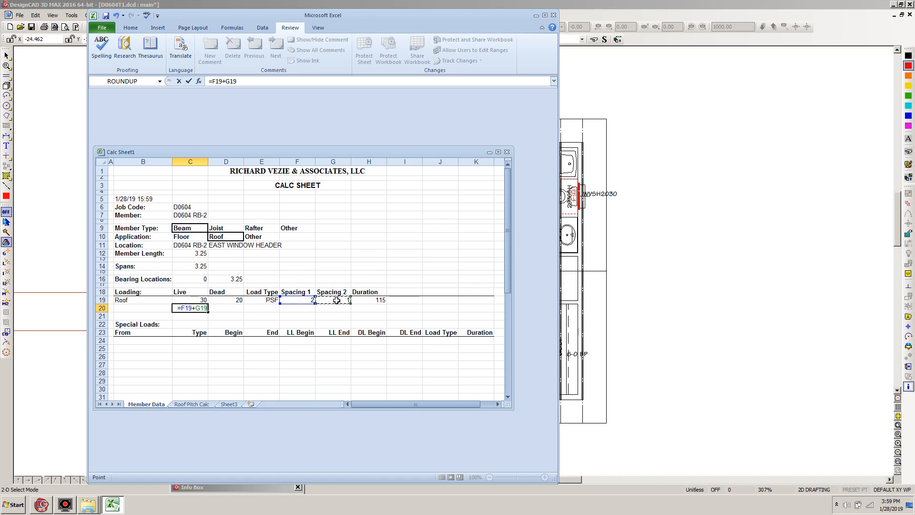
text(*)
click(195, 299)
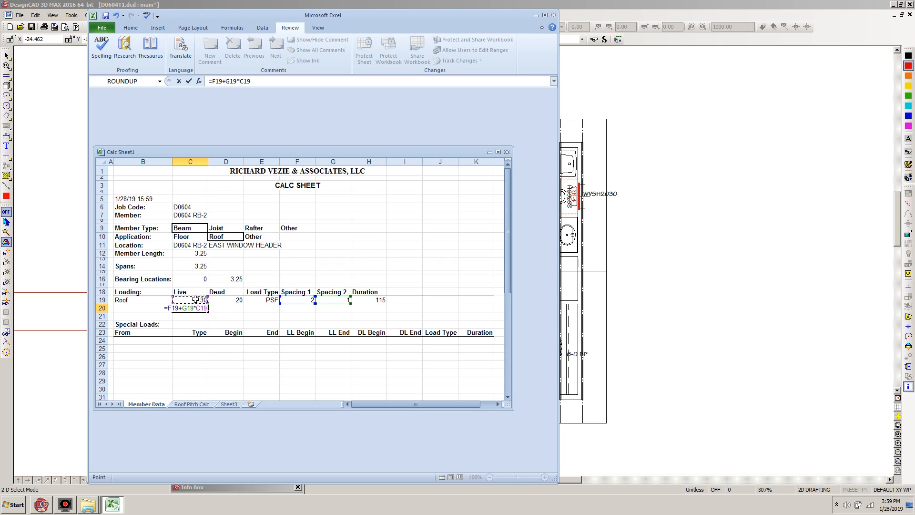
key(Return)
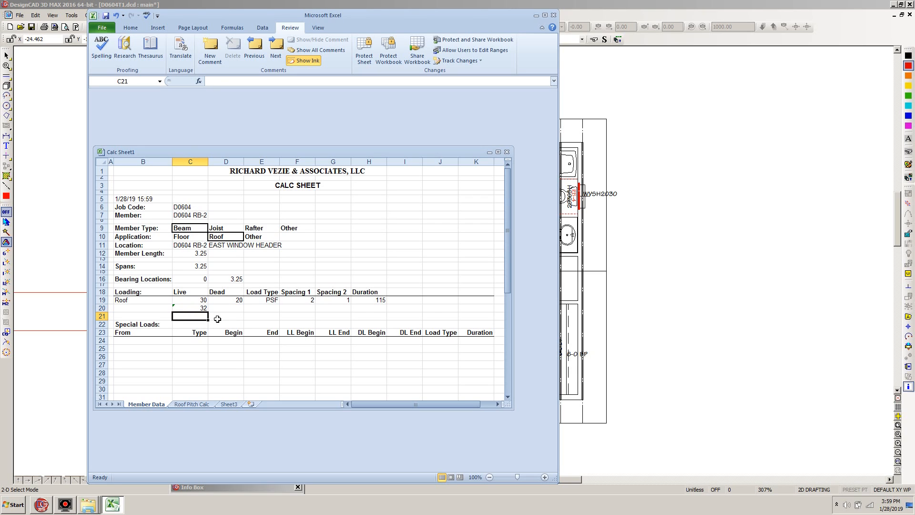
Correct the formula in C20 to =(F19+G19)*C19 by adding parentheses around the two spacings.
click(196, 307)
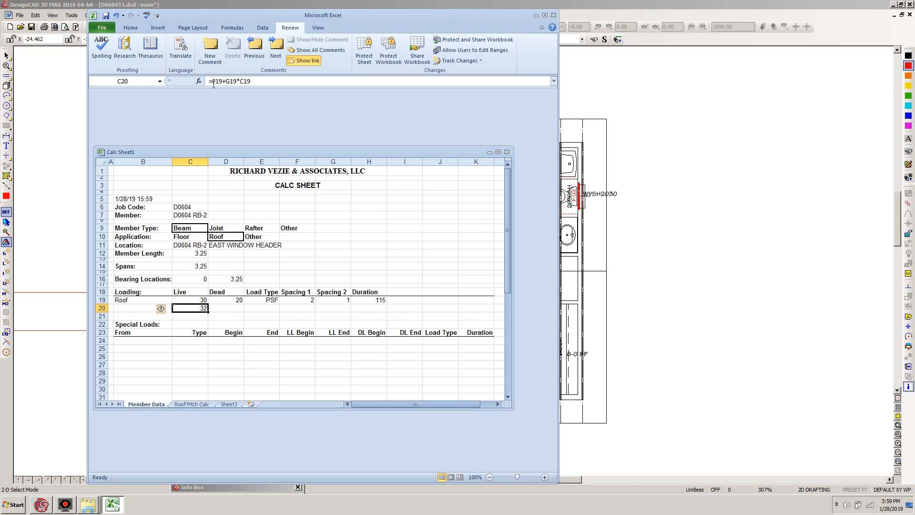
click(212, 82)
text(()
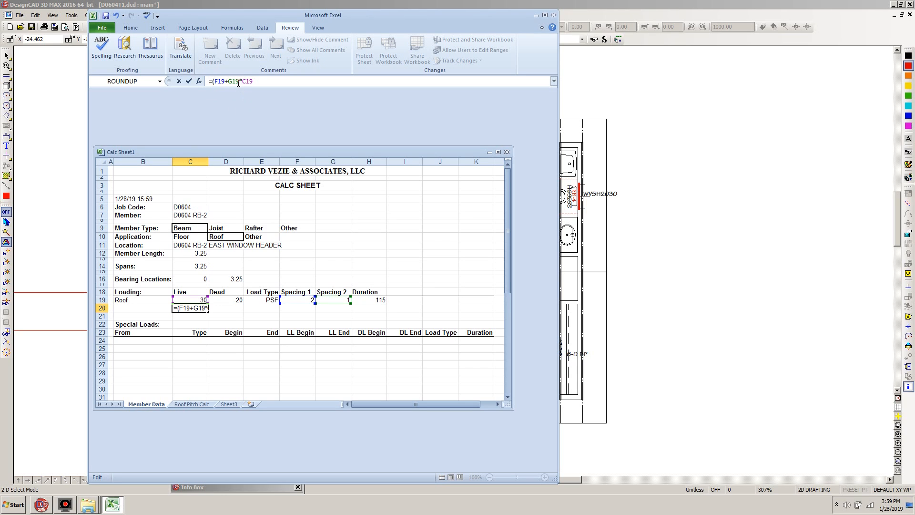
click(237, 84)
text())
key(Return)
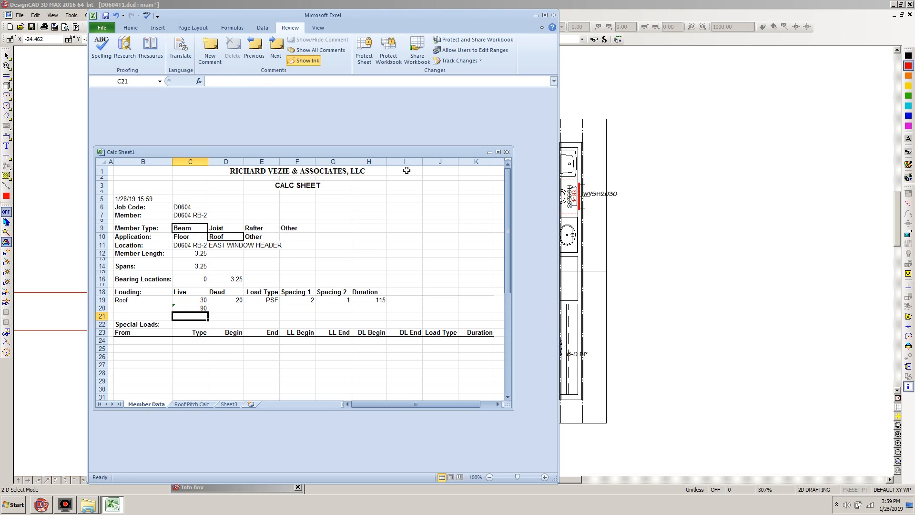
Enter the formula =(F19+G19)*D19 in cell D20, beneath the roof dead load.
click(241, 310)
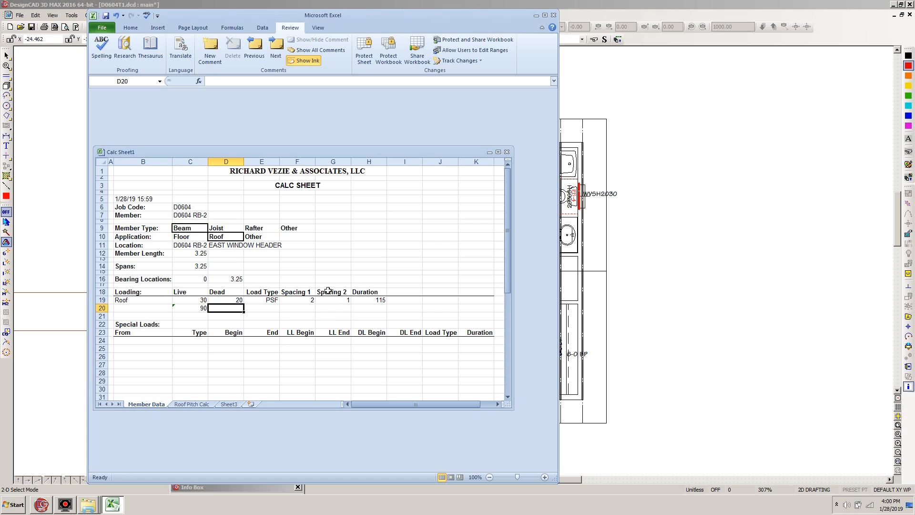
click(217, 82)
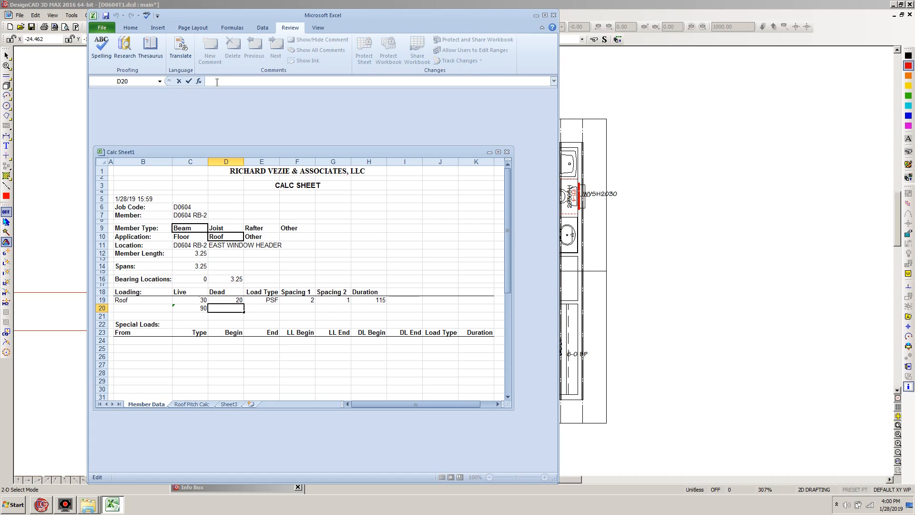
text(=()
click(301, 298)
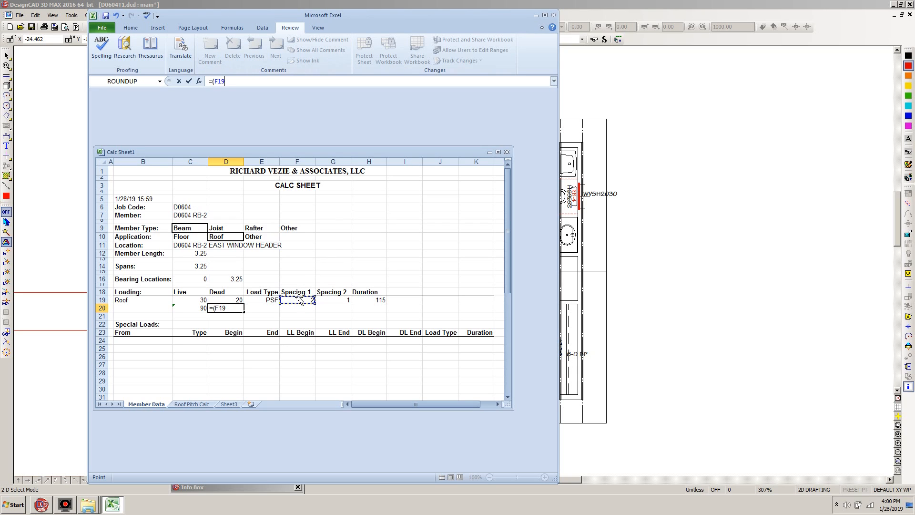
text(+)
click(343, 300)
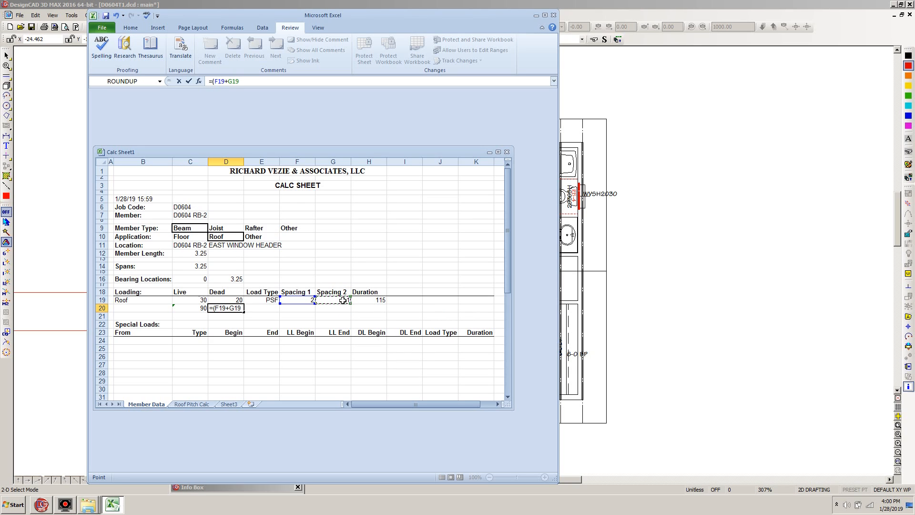
text()*)
click(232, 299)
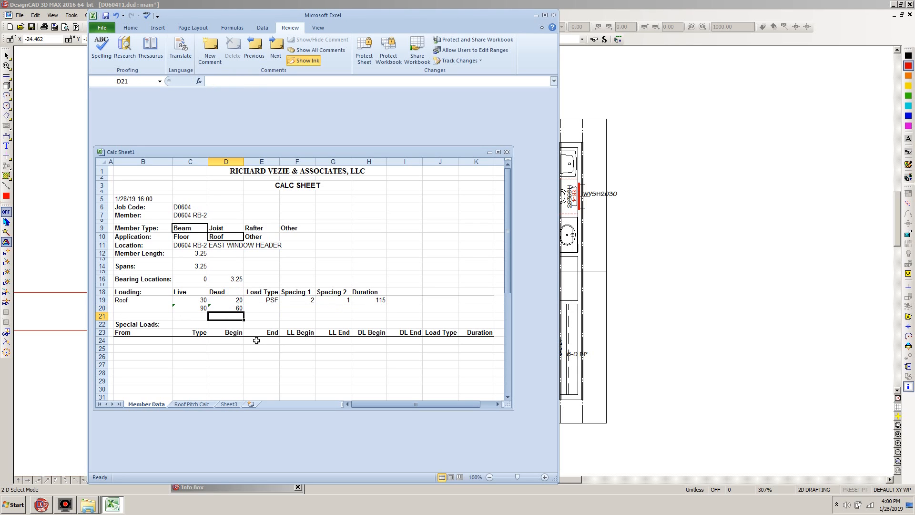
Create a workbook from the personal Wall Weights template and switch back to the floor plan in DesignCAD.
click(140, 340)
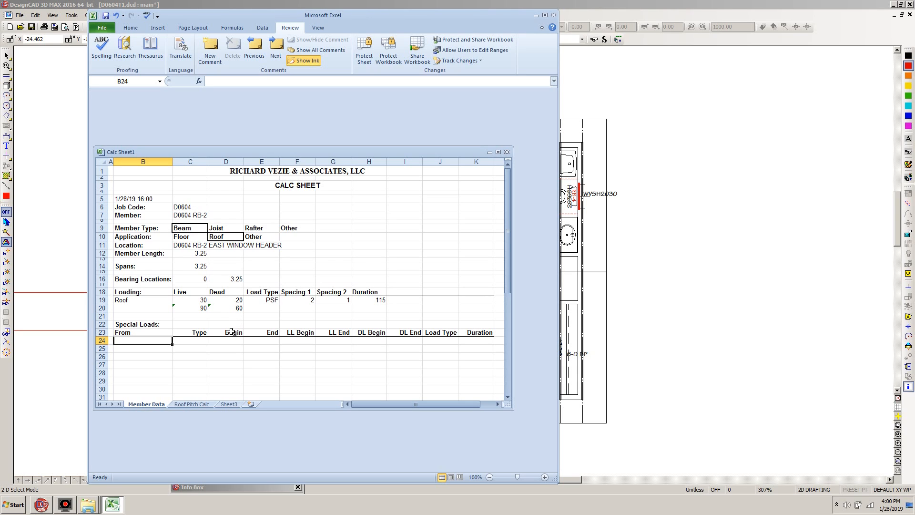
click(104, 29)
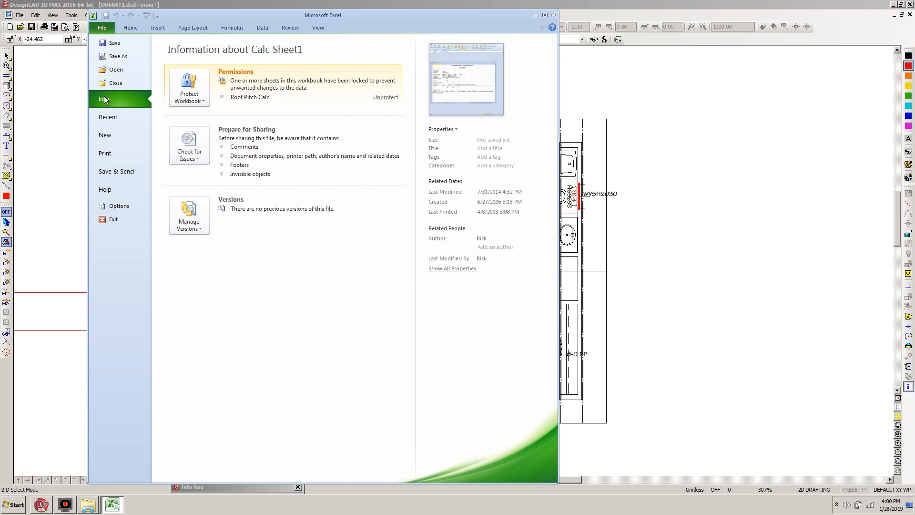
click(106, 135)
click(305, 101)
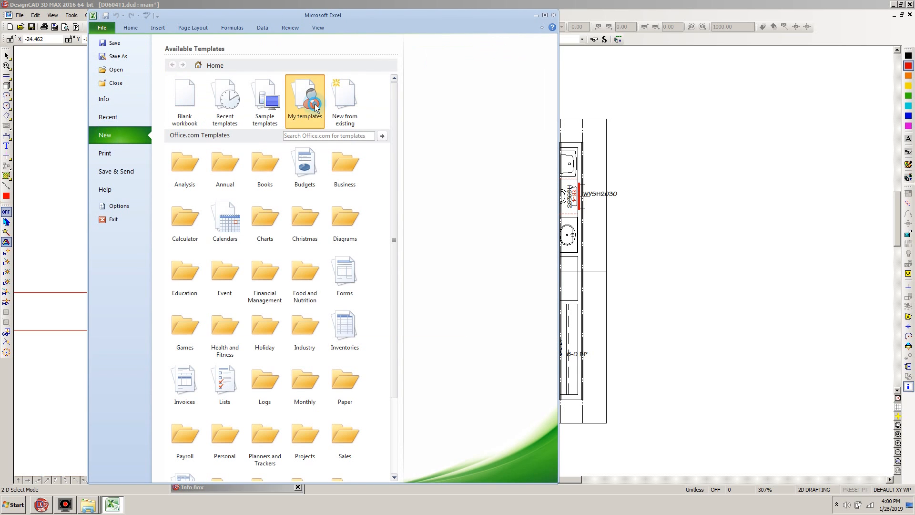
drag(355, 206, 364, 287)
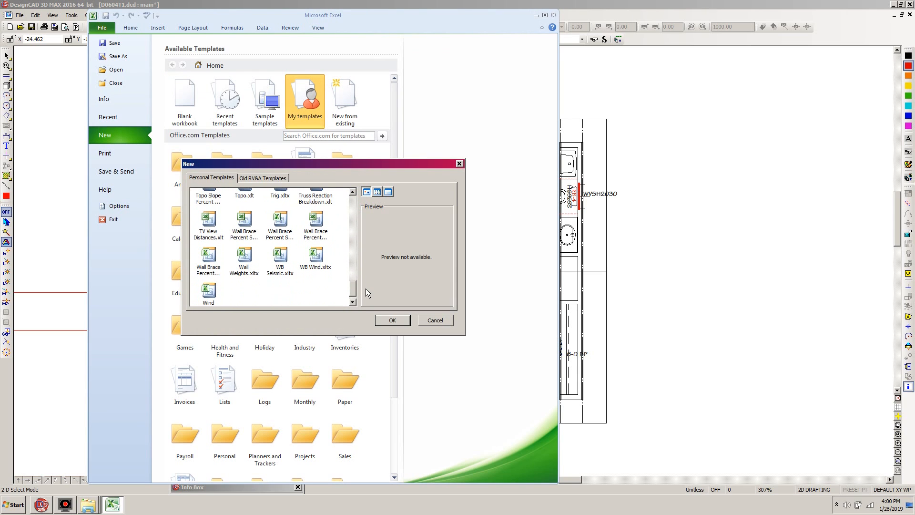
click(244, 257)
double_click(243, 258)
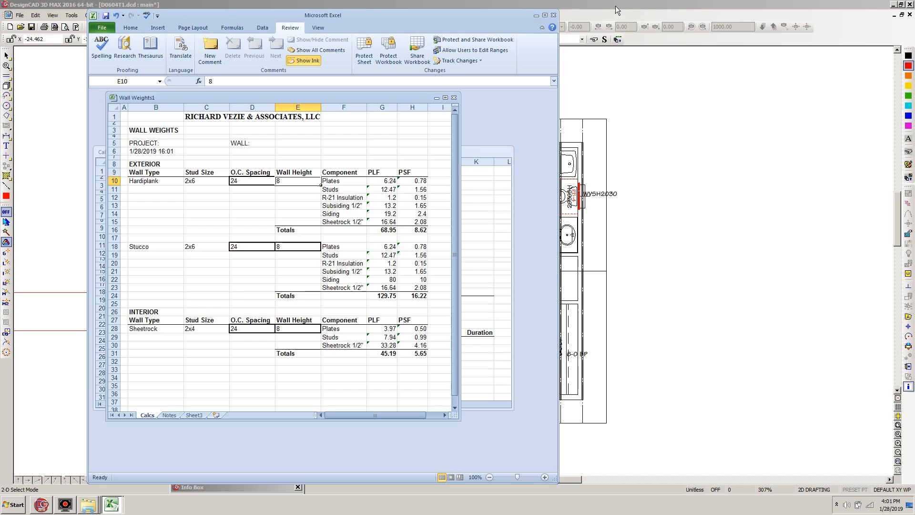
click(585, 5)
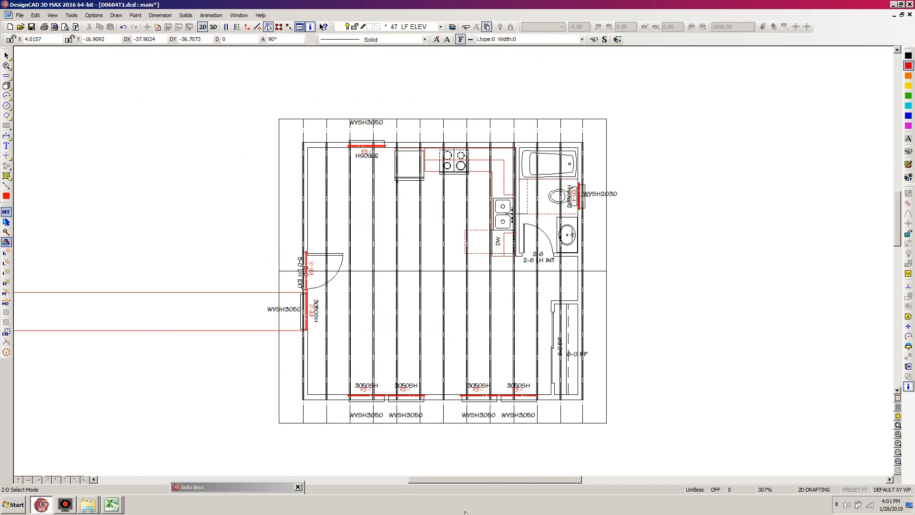
Select the lower horizontal line between the window and the roof in the left elevation and copy its length from the Info Box.
drag(489, 477, 319, 475)
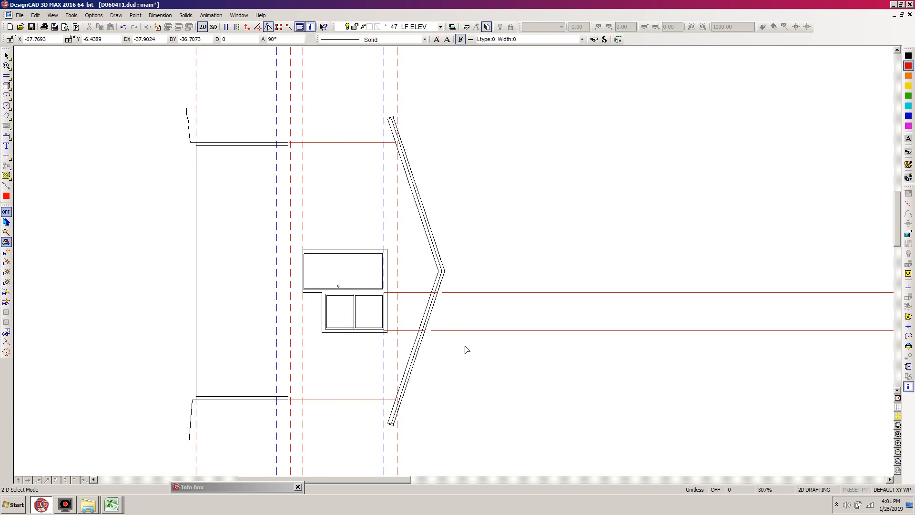
key(shift+w)
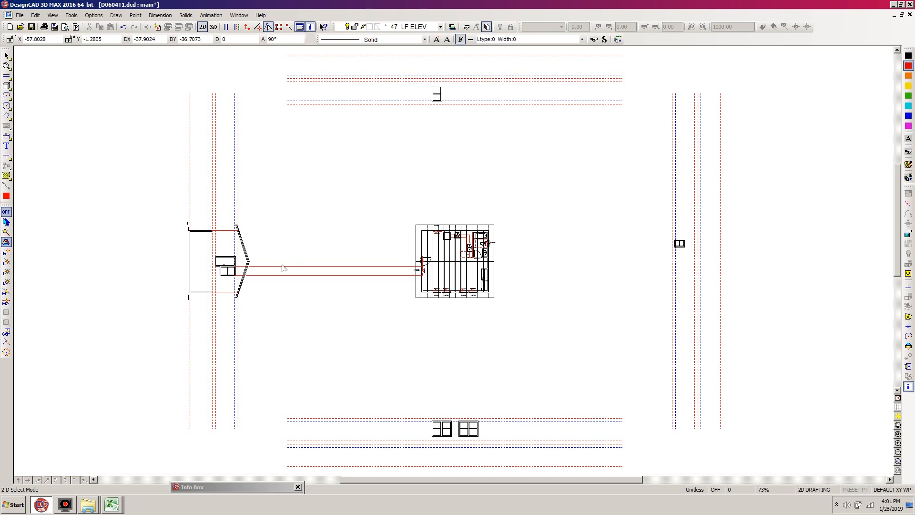
key(w)
click(296, 226)
click(187, 306)
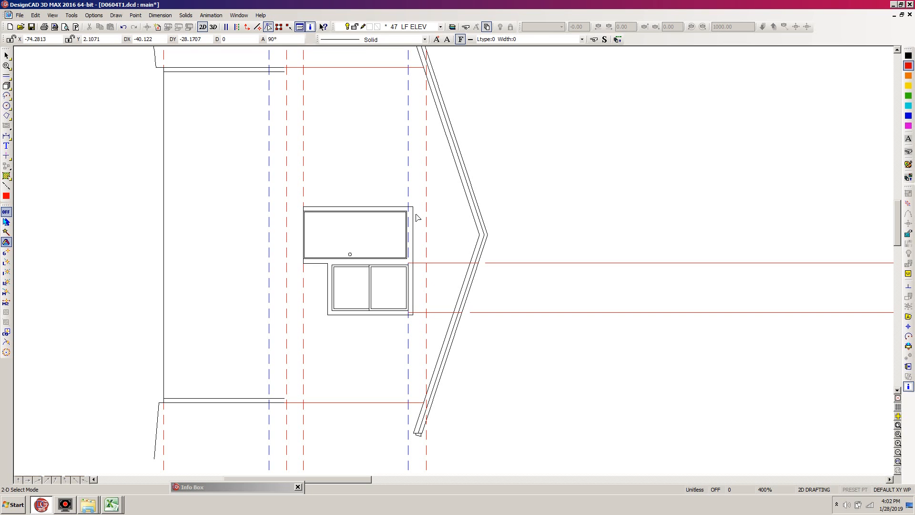
click(438, 312)
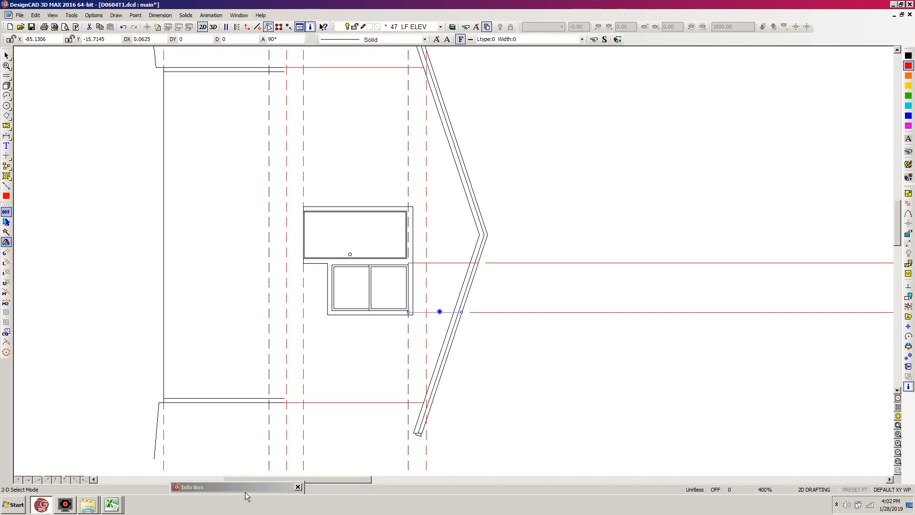
drag(248, 487, 195, 252)
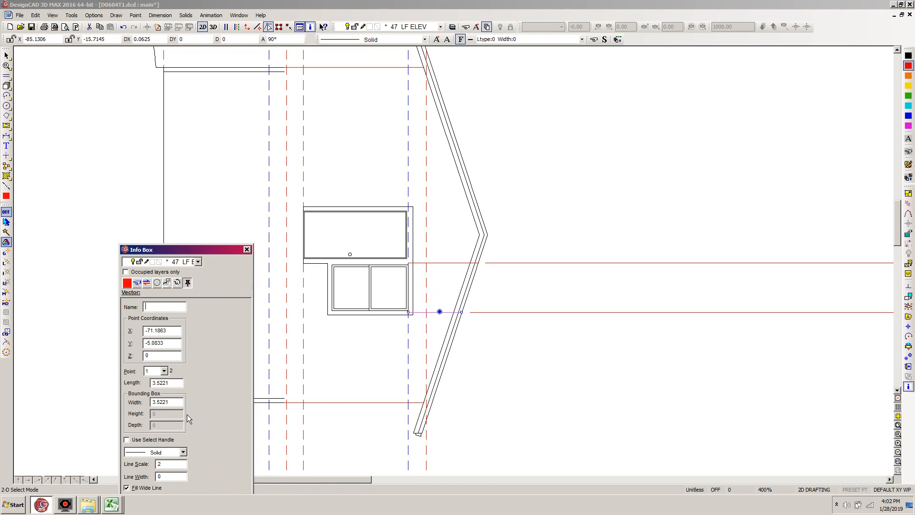
double_click(178, 384)
Switch to the Wall Weights workbook in Excel, set the Hardiplank wall height to 3.5221, and copy its PLF total.
click(111, 504)
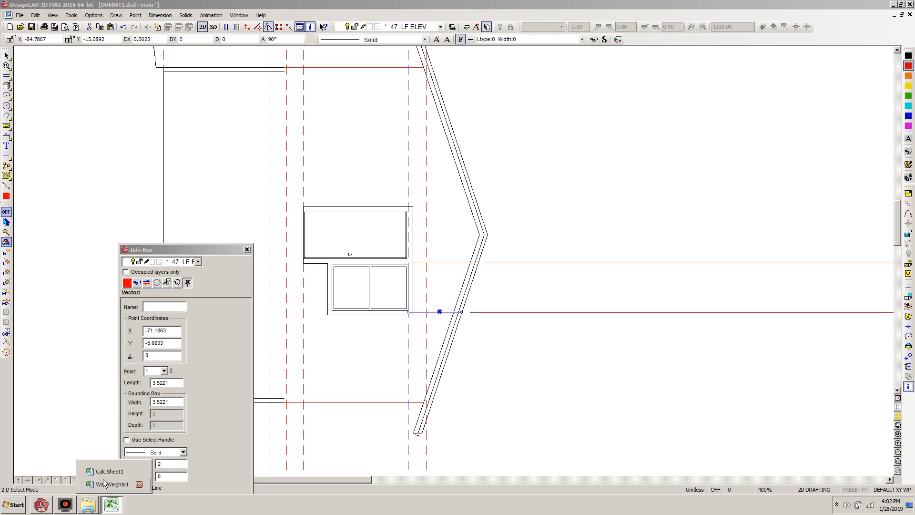
click(105, 482)
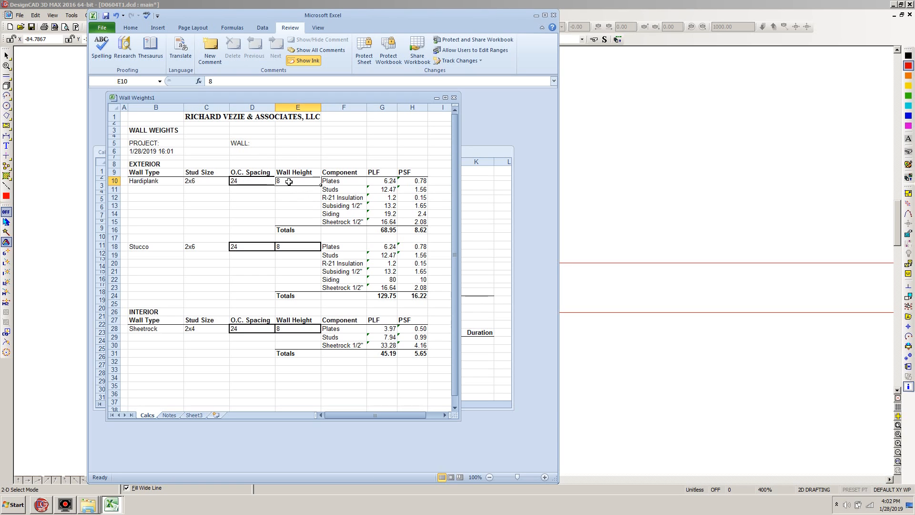
key(ctrl+v)
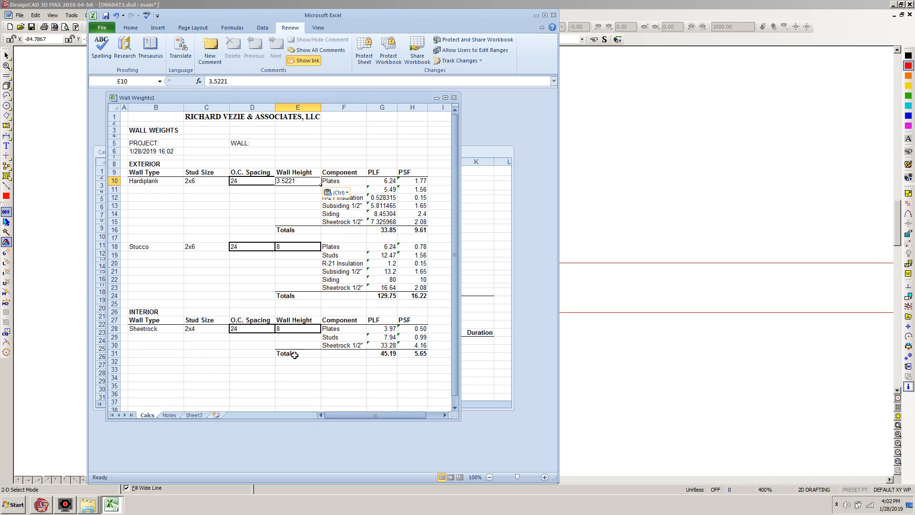
click(385, 232)
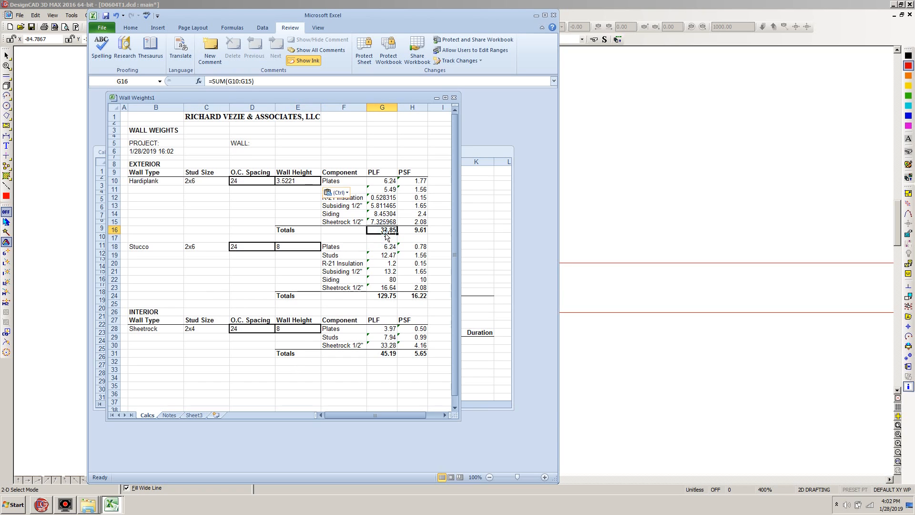
key(ctrl+c)
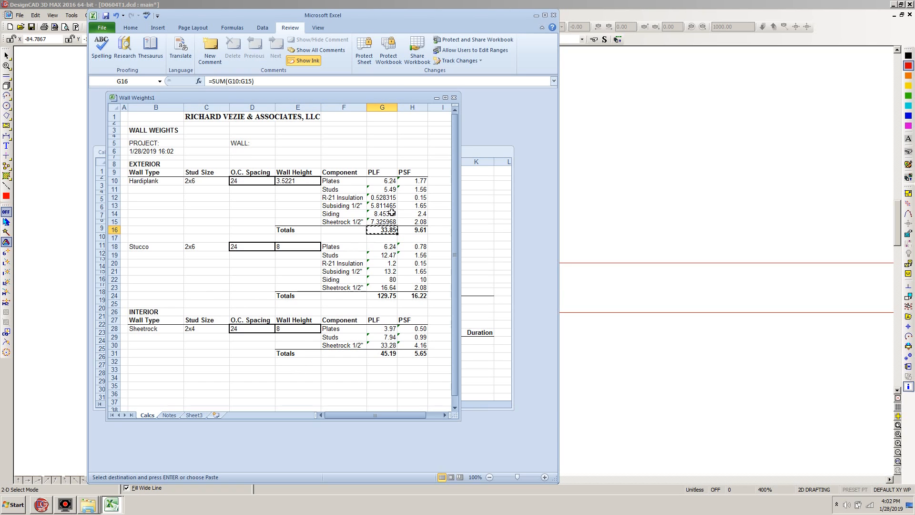
Return to the calc sheet and enter "Left Wall Load" as the first special load's source in cell B24.
click(464, 152)
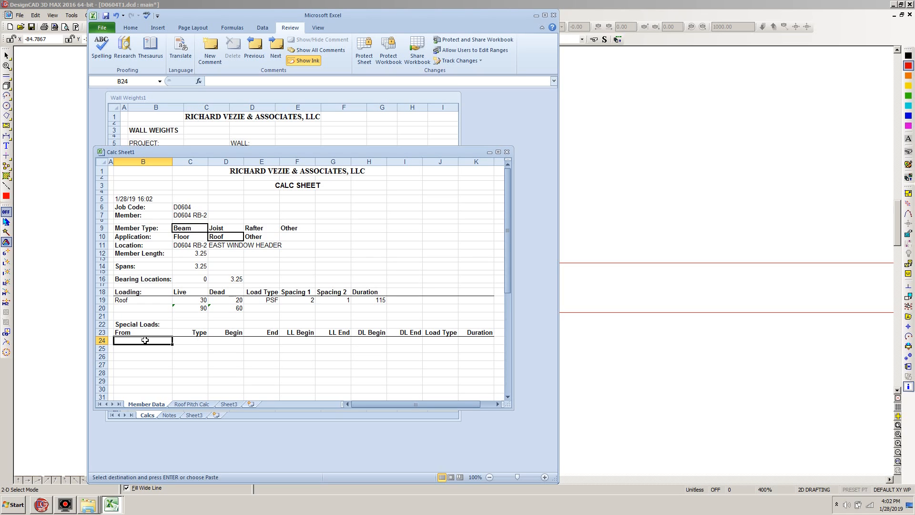
text(Left)
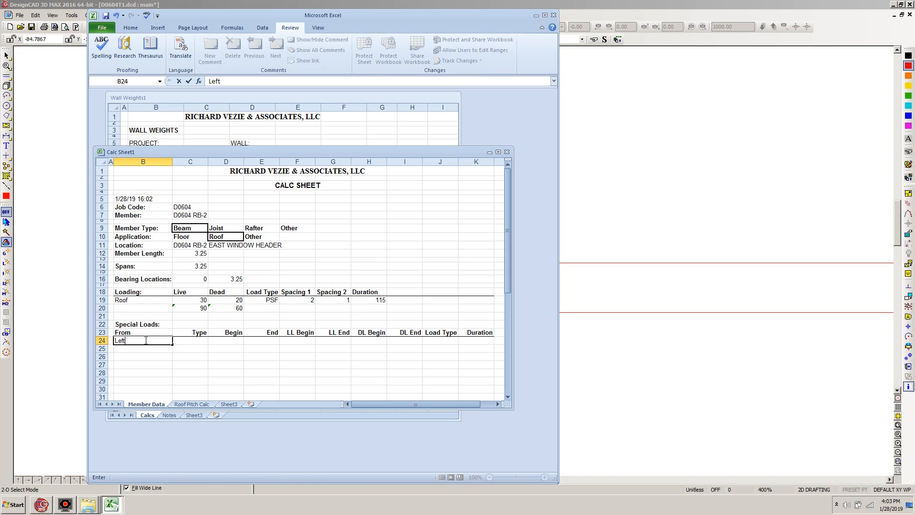
text( Wall Load)
key(Tab)
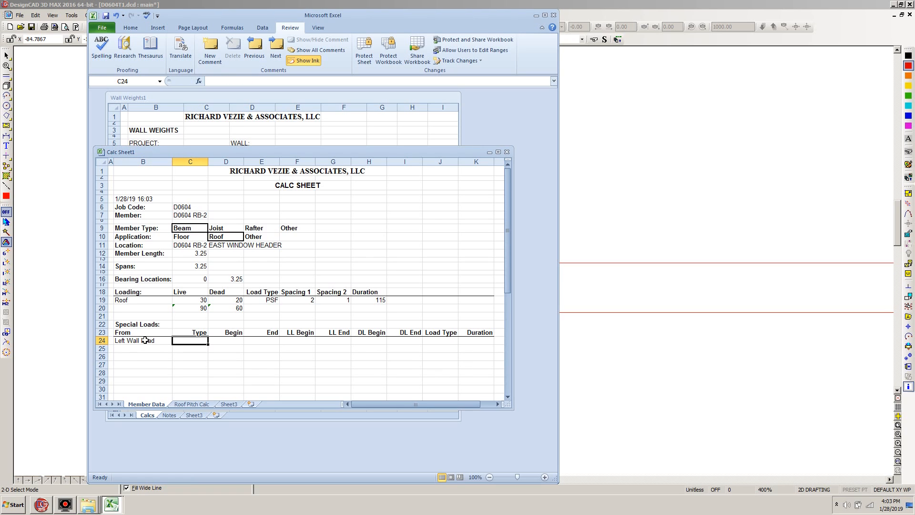
Enter T as the wall load's type in cell C24, removing the autocompleted text.
text(T)
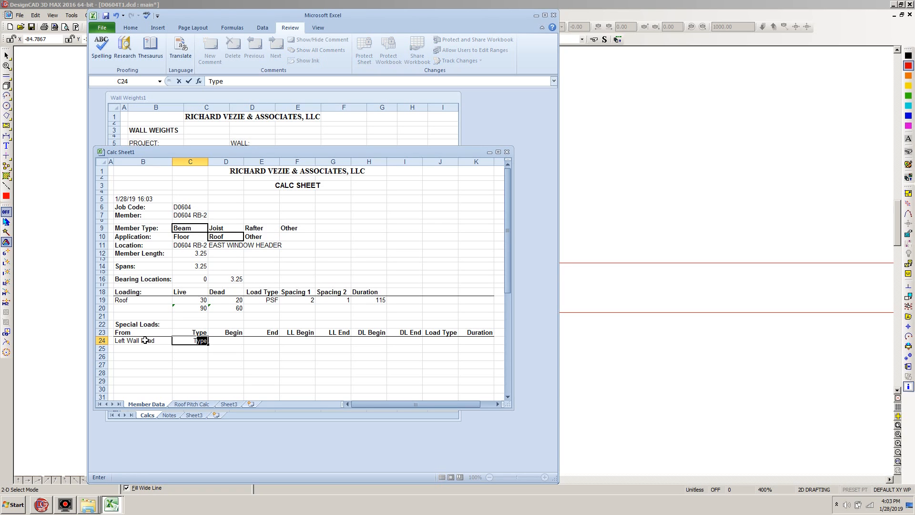
key(Tab)
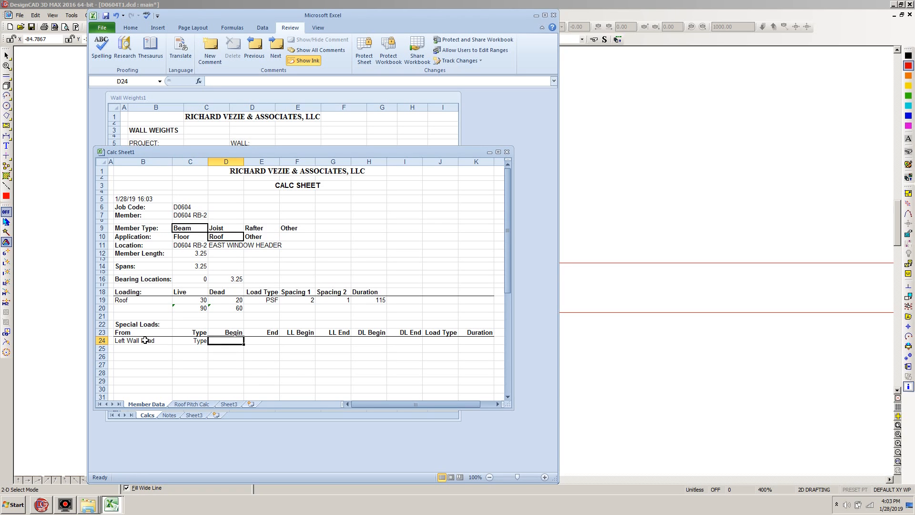
key(Left)
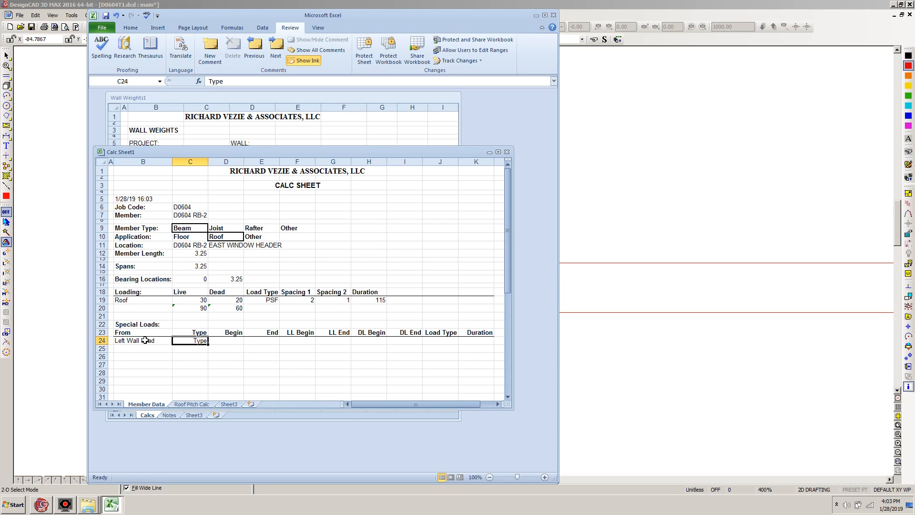
text(T)
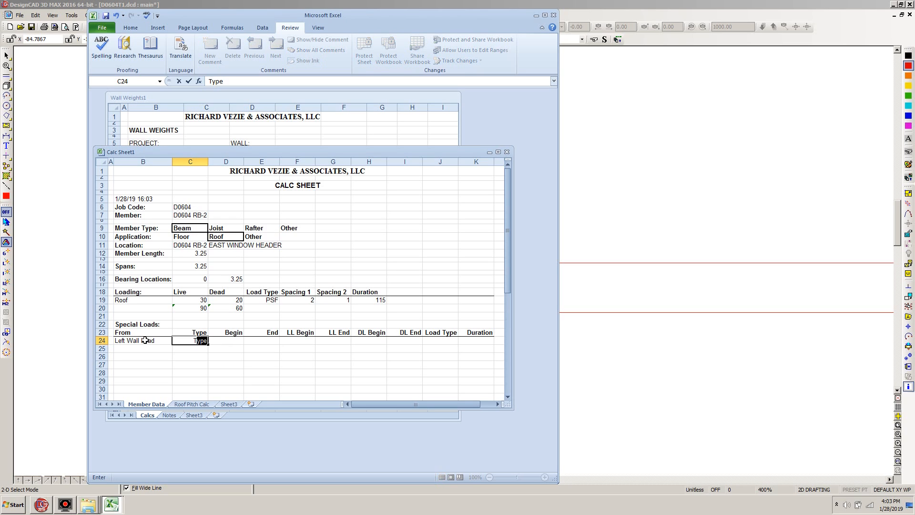
key(BackSpace)
key(Tab)
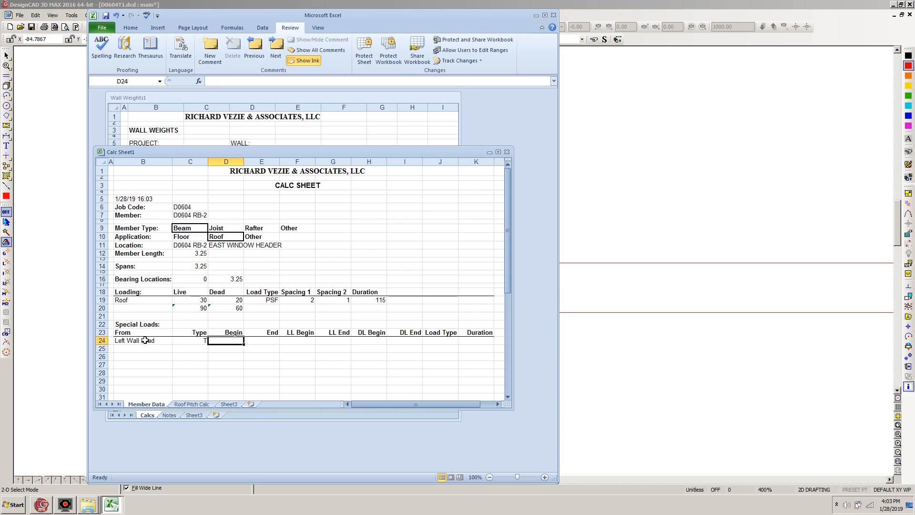
Set the wall load's begin to 0, end to 3.25, and live load begin to 0.
text(0)
key(Tab)
text(3)
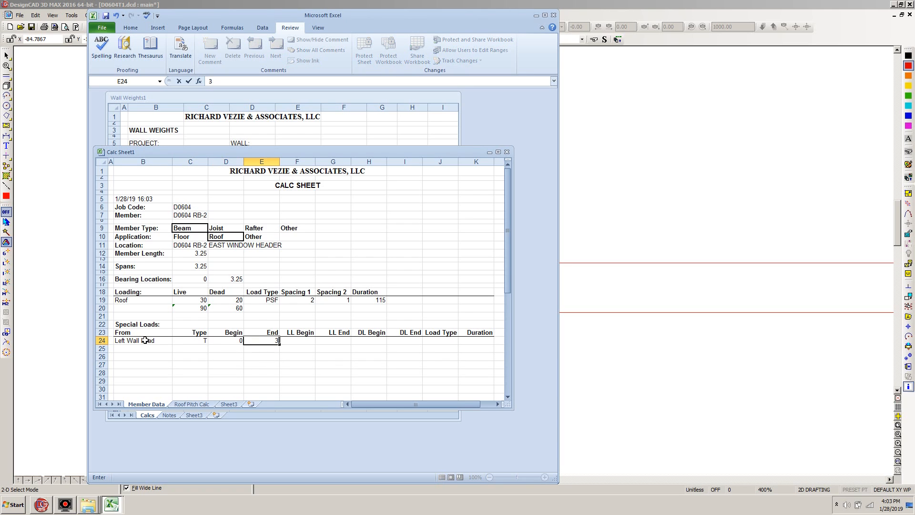
text(.25)
key(Tab)
text(0)
key(Tab)
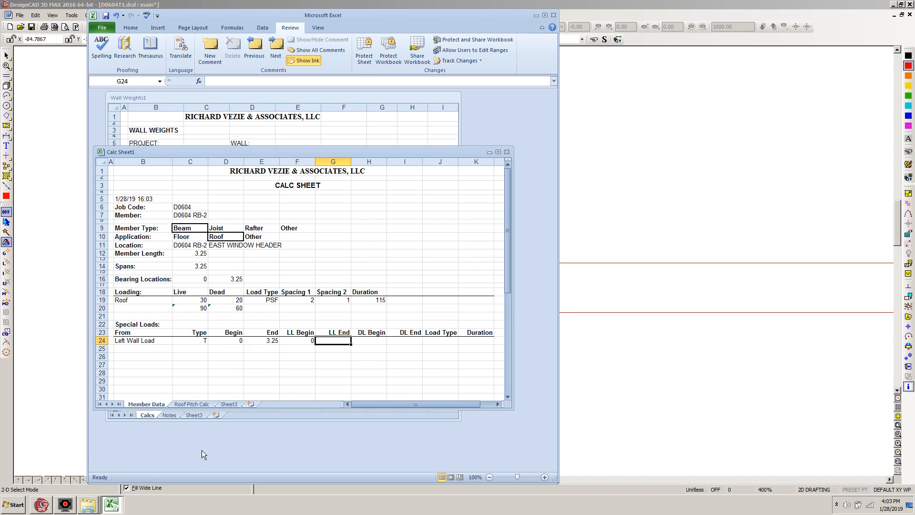
Copy the Hardiplank PLF total from Wall Weights and paste it as a value into DL Begin, cell H24.
click(148, 414)
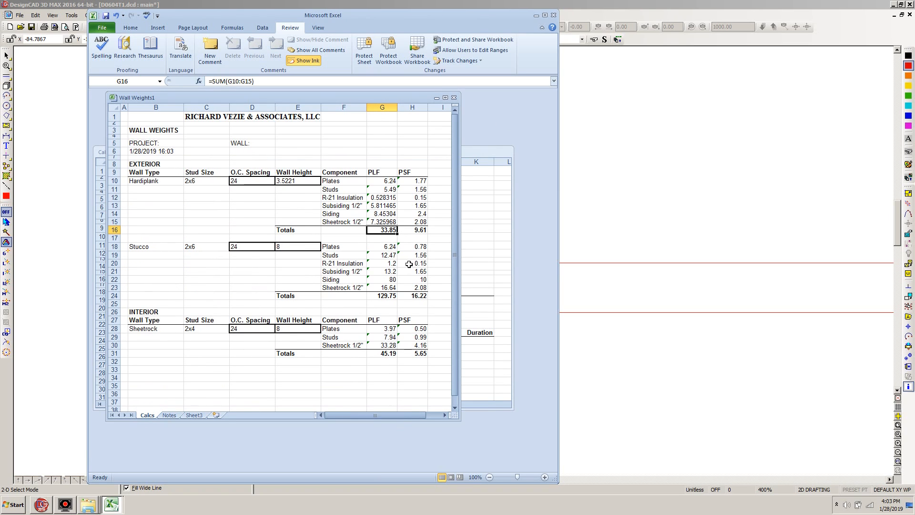
key(ctrl+c)
click(476, 351)
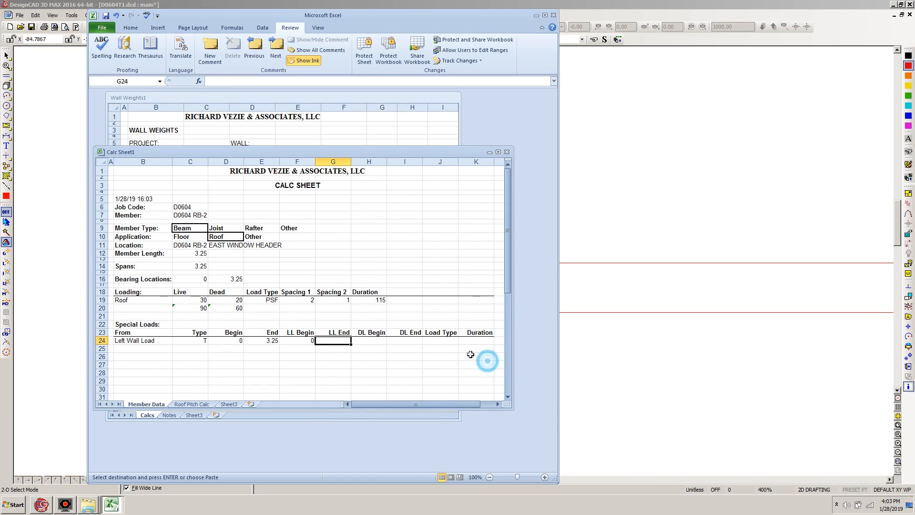
click(373, 340)
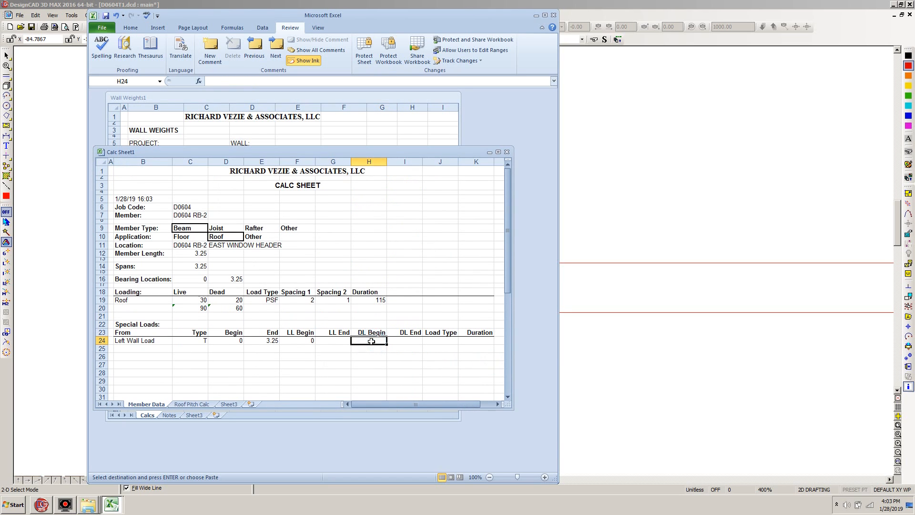
right_click(372, 340)
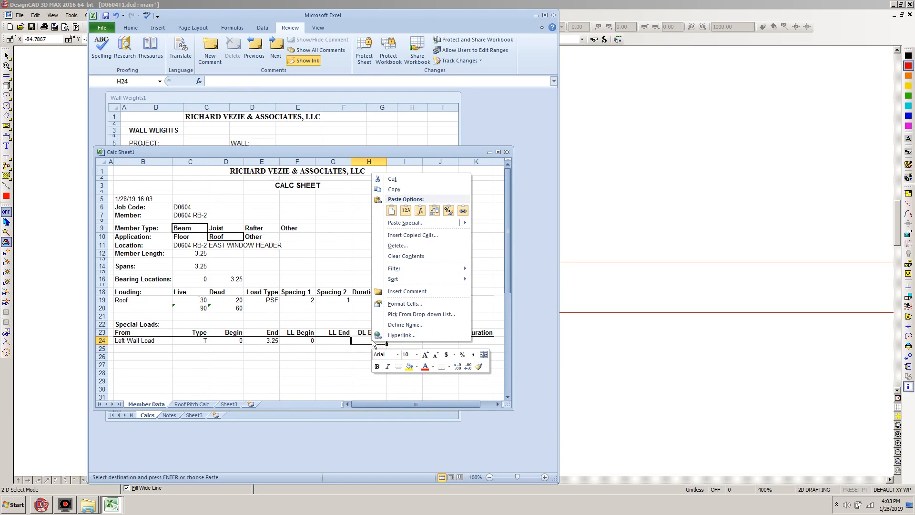
click(405, 211)
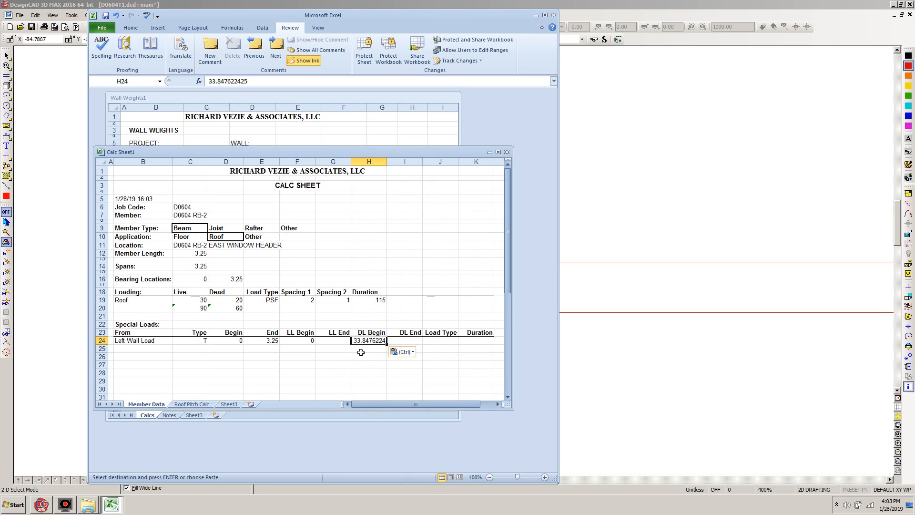
Format the DL Begin value in H24 as a Number with two decimal places.
right_click(362, 342)
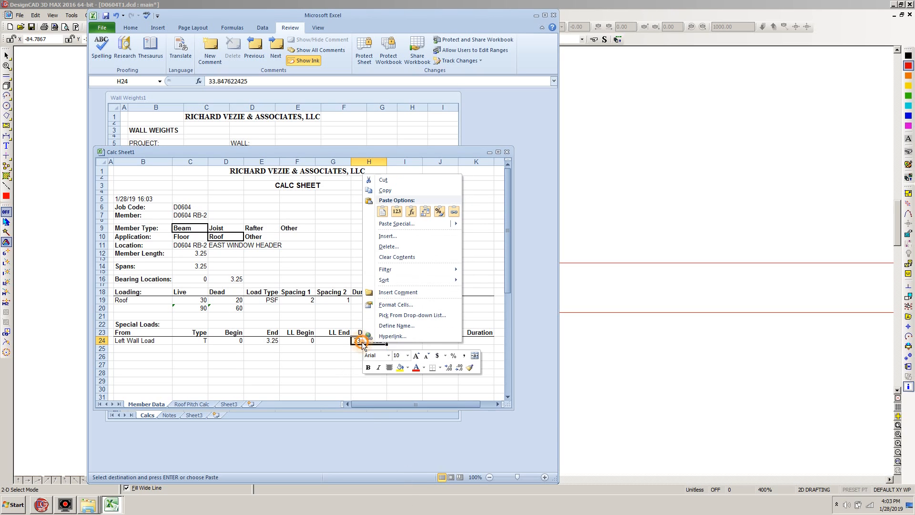
click(389, 304)
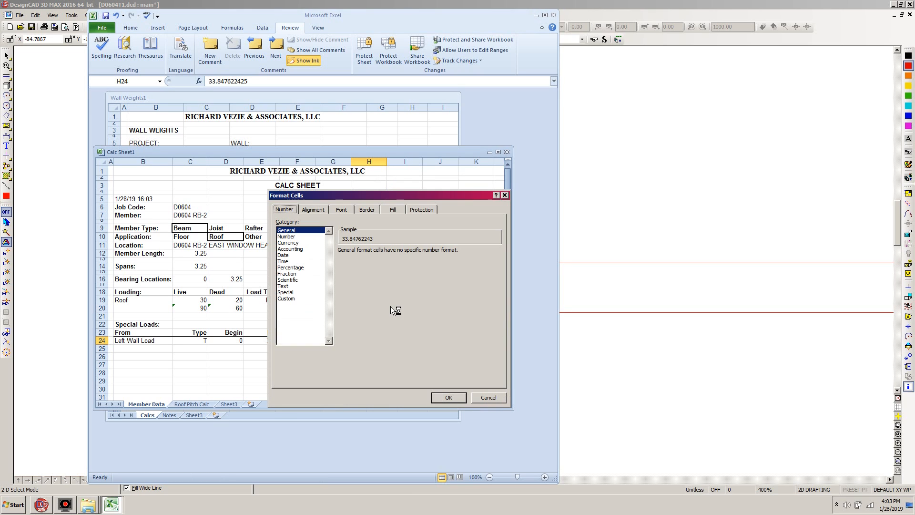
click(287, 236)
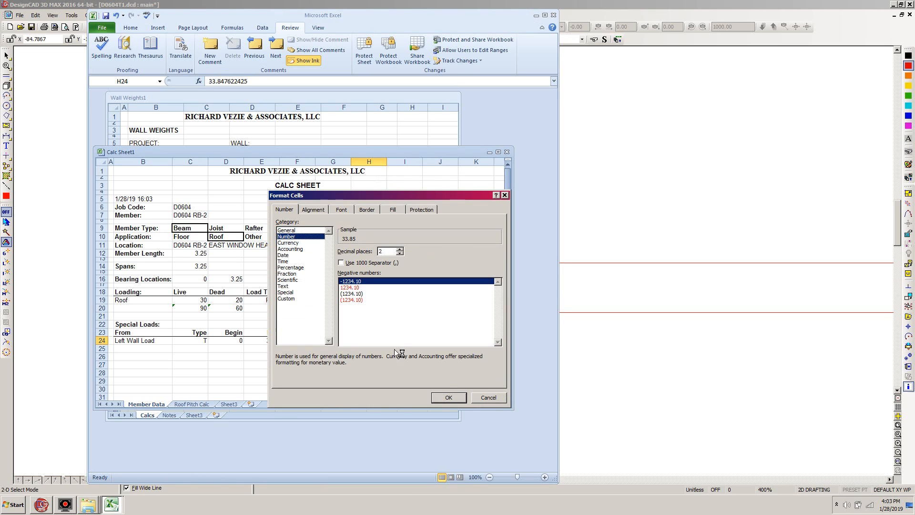
click(448, 397)
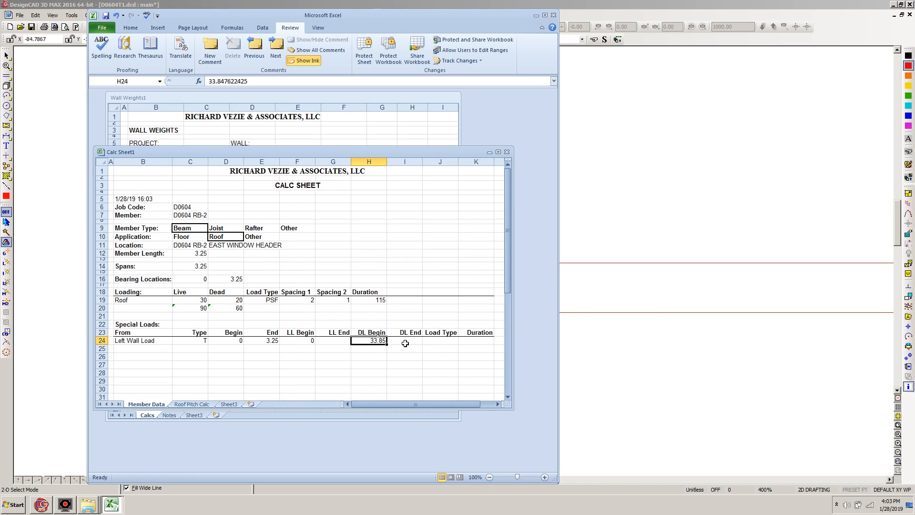
click(404, 349)
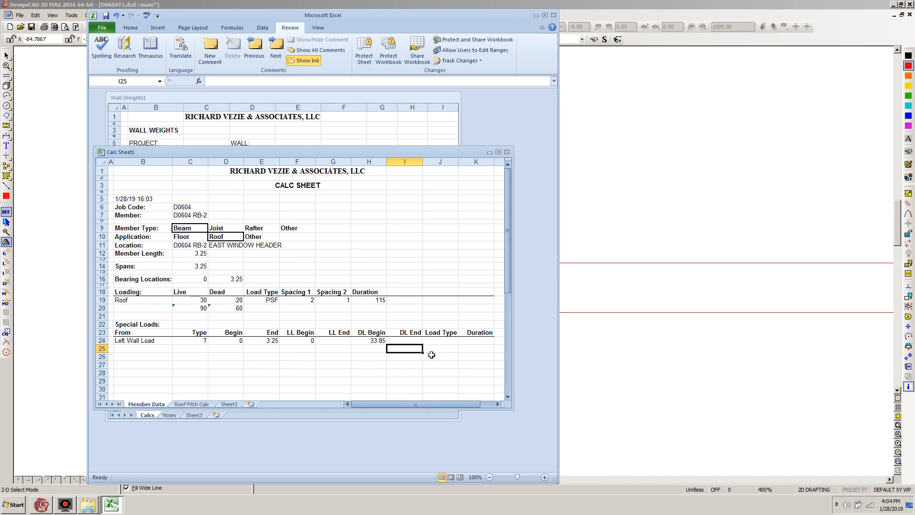
Remove "Left" from the special load's name in B24 so it reads "Wall Load".
click(132, 342)
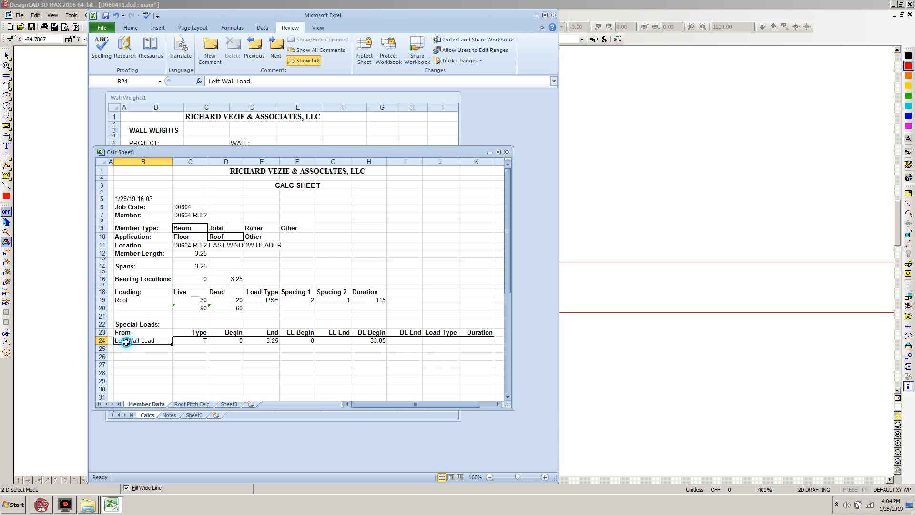
drag(221, 81, 188, 85)
key(Delete)
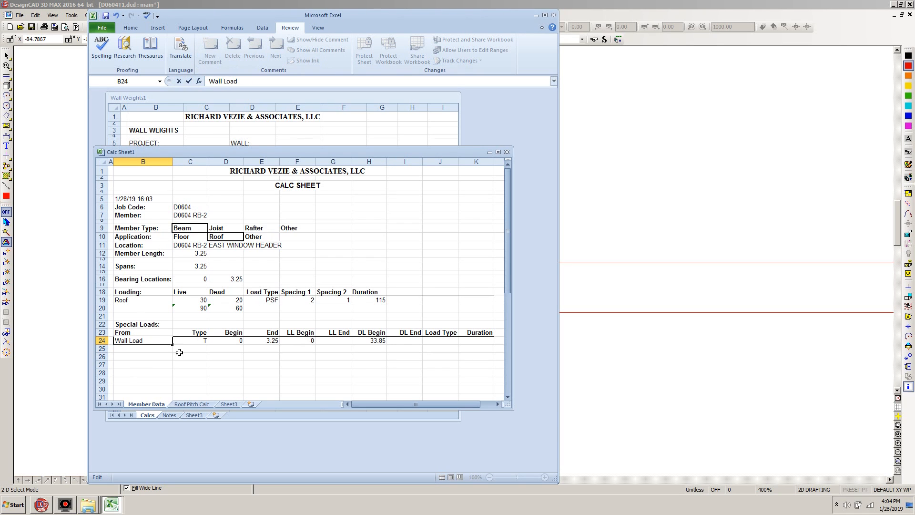
click(150, 363)
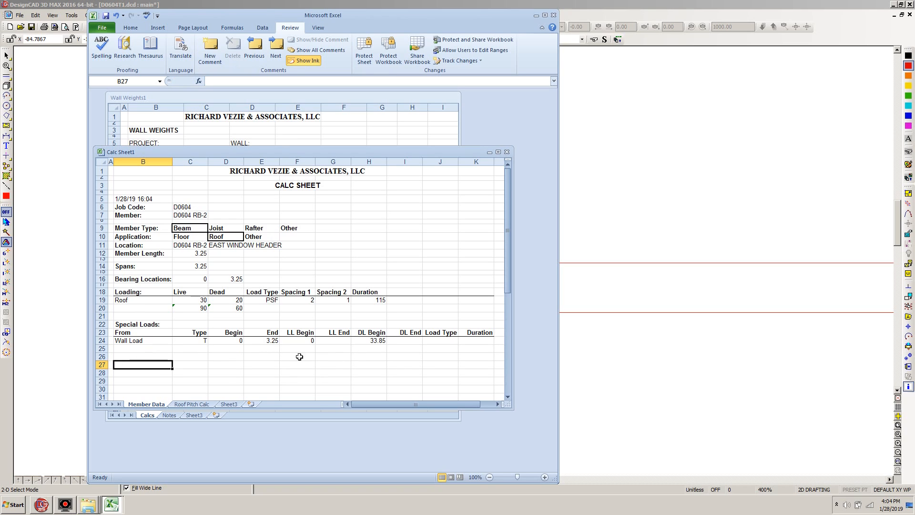
Set the wall load's duration to 90 in K24 and its live load end to 0 in G24.
click(476, 339)
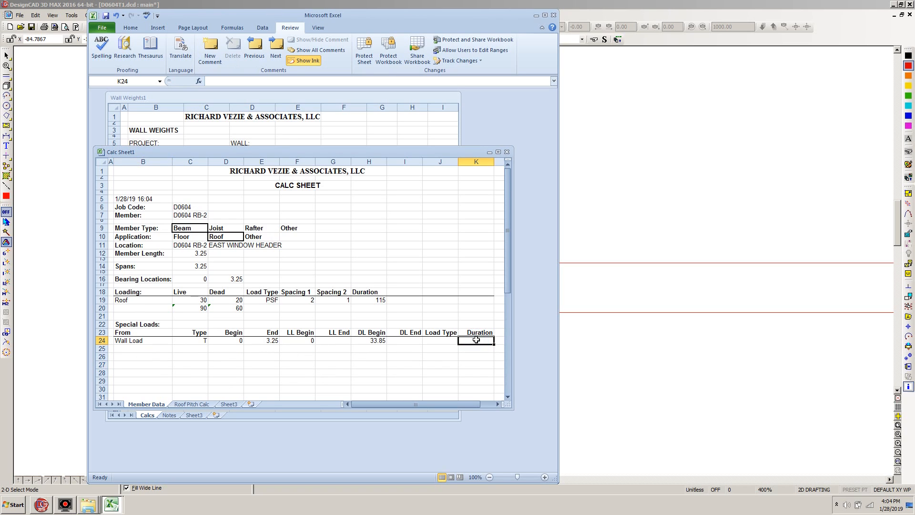
text(90)
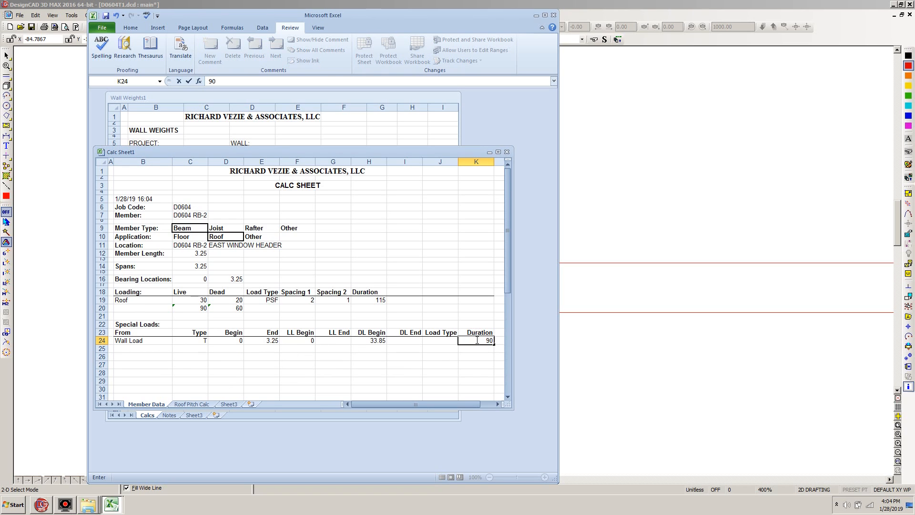
click(346, 363)
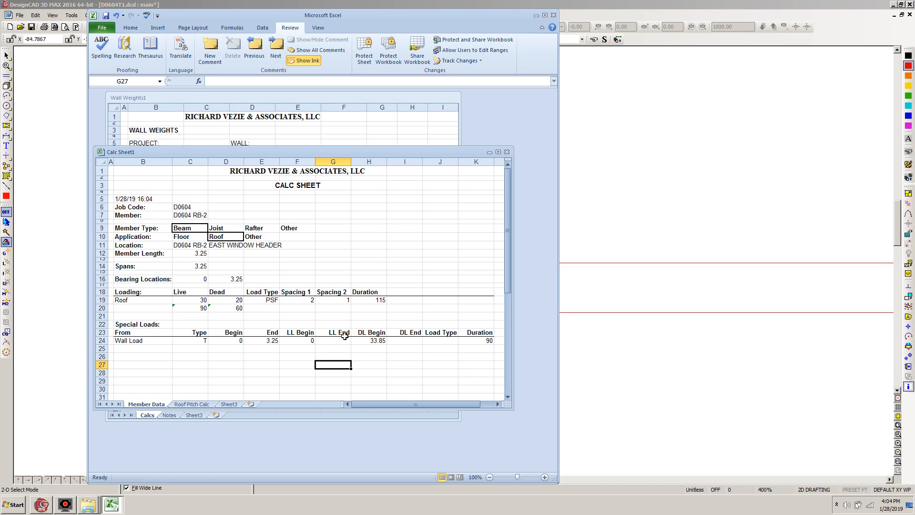
click(340, 341)
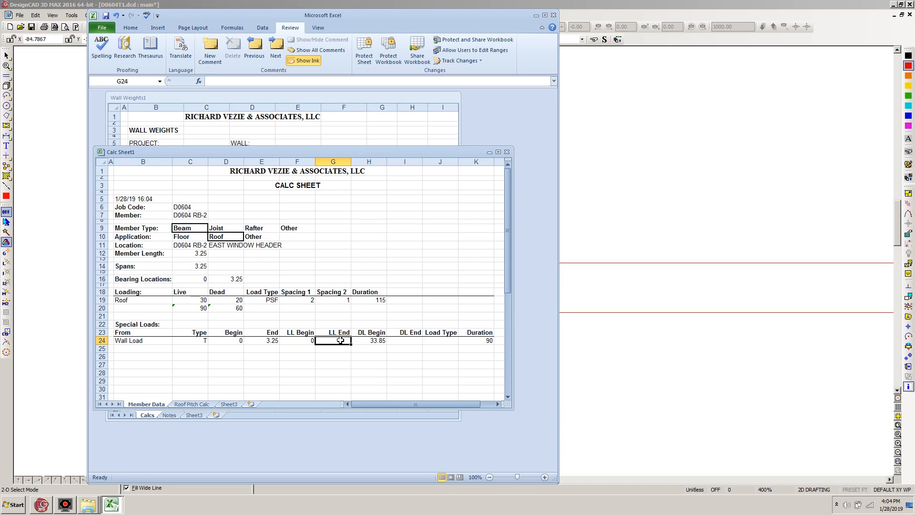
text(0)
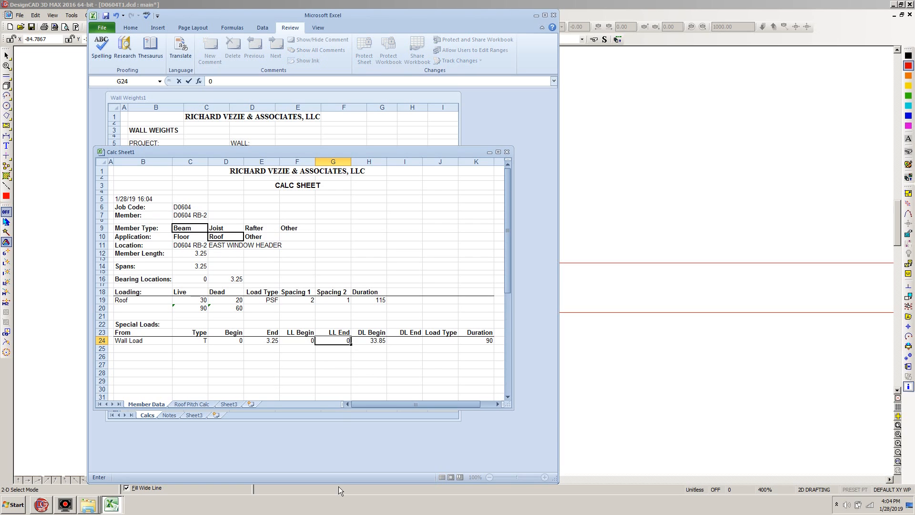
click(407, 338)
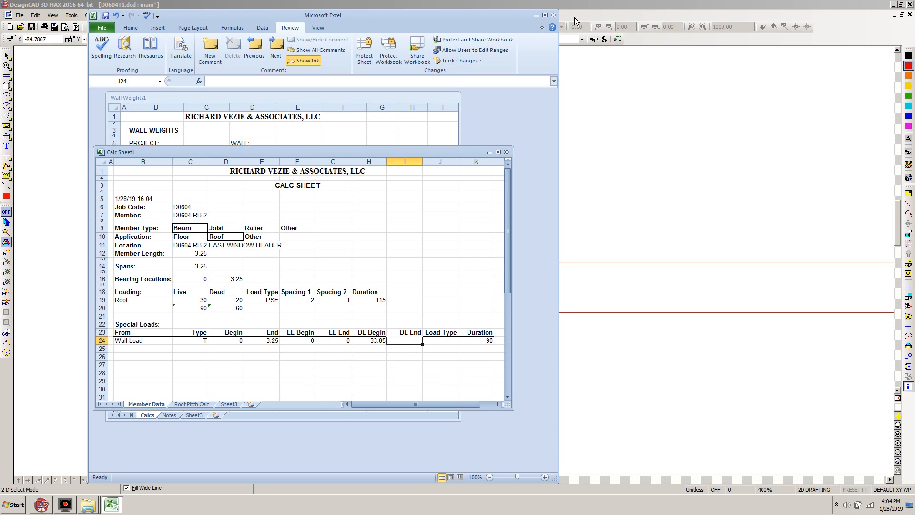
Copy the length of the upper red line between window and roof in DesignCAD and paste 4.6054 as the Hardiplank wall height in Wall Weights.
click(574, 5)
click(435, 263)
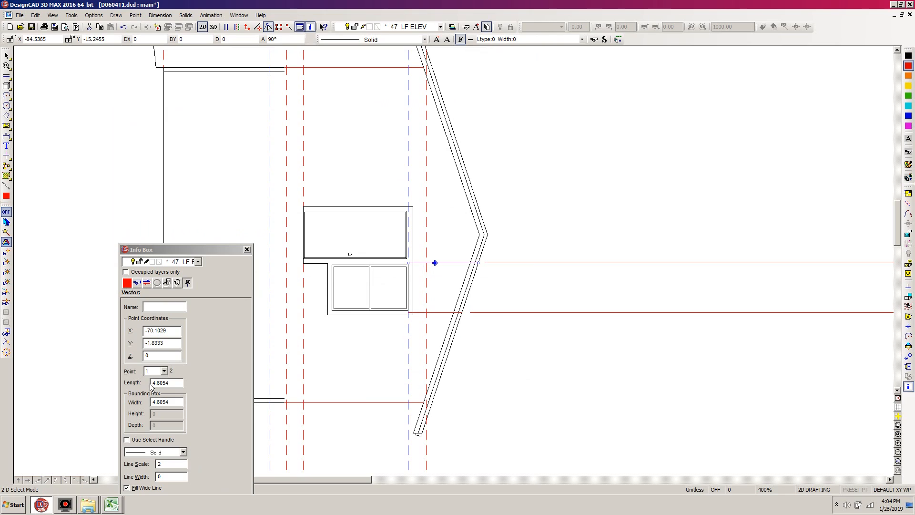
drag(173, 381, 135, 381)
key(ctrl+c)
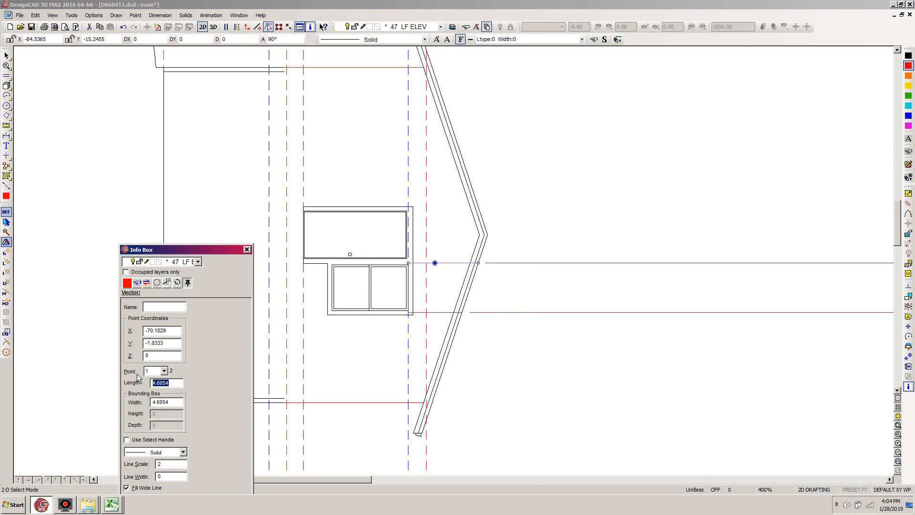
click(111, 504)
click(113, 482)
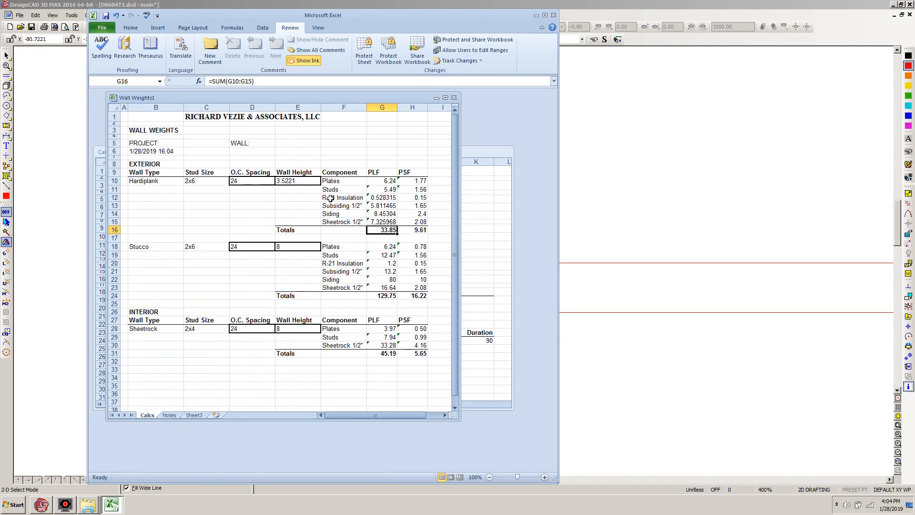
click(291, 181)
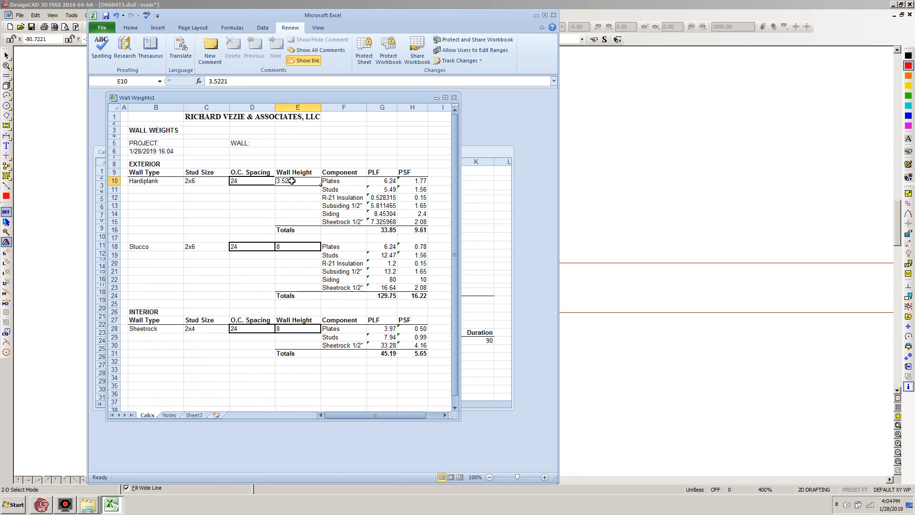
key(ctrl+v)
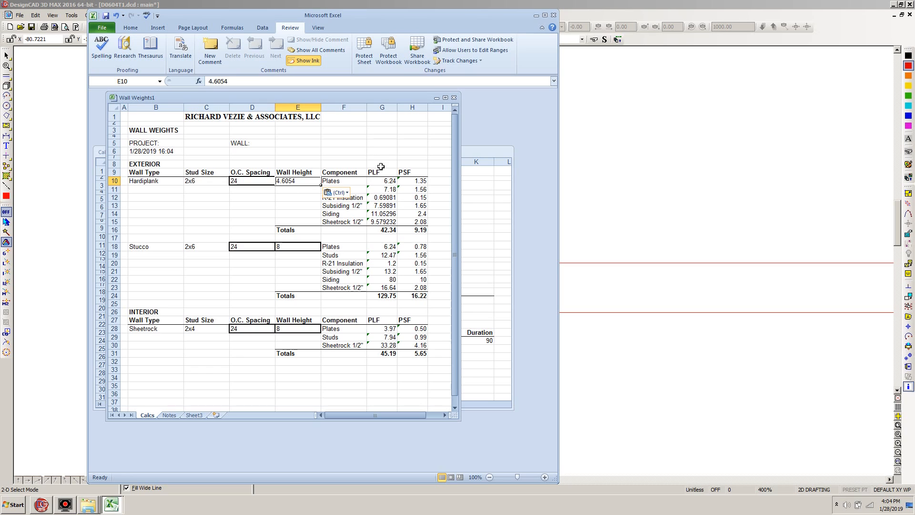
Copy the Hardiplank PLF total from Wall Weights and paste it as a value into DL End, cell I24, of the Calc Sheet.
click(386, 229)
key(ctrl+c)
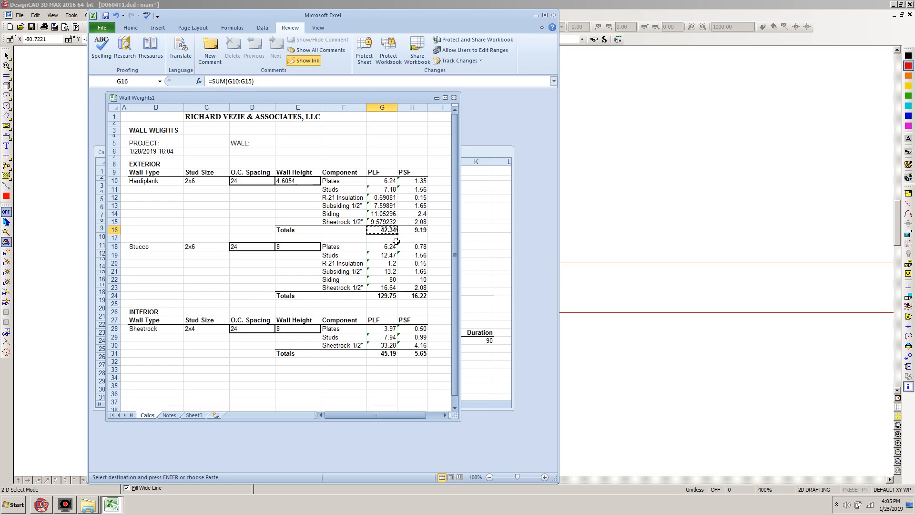
click(483, 200)
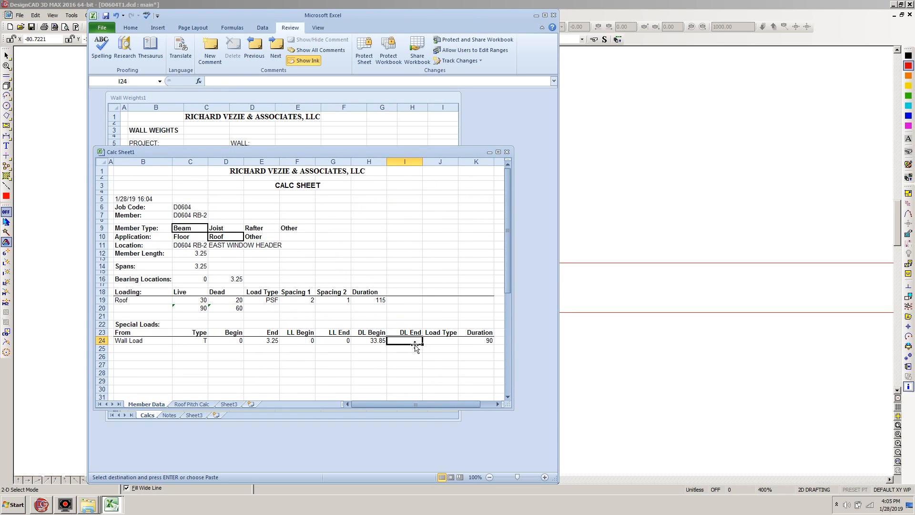
right_click(408, 341)
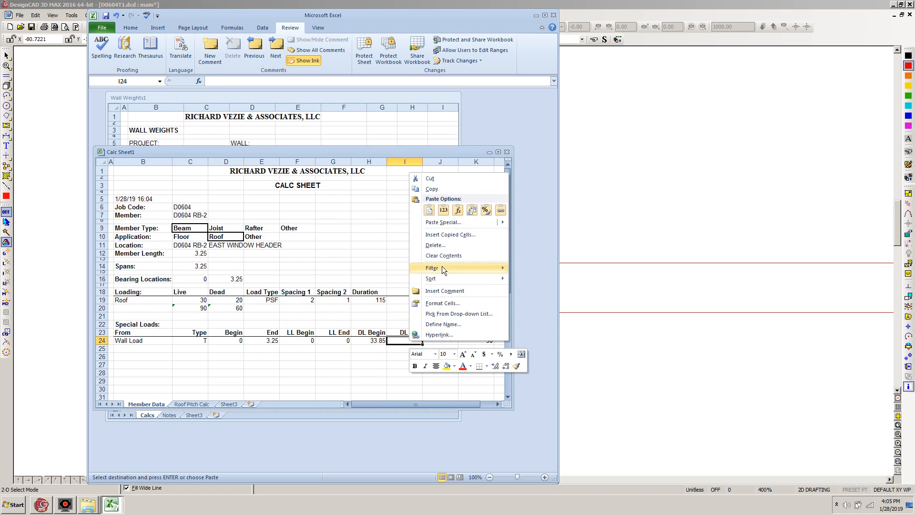
click(443, 209)
Apply the number format of the DL Begin cell H24 to the DL End cell I24 with Format Painter.
click(370, 341)
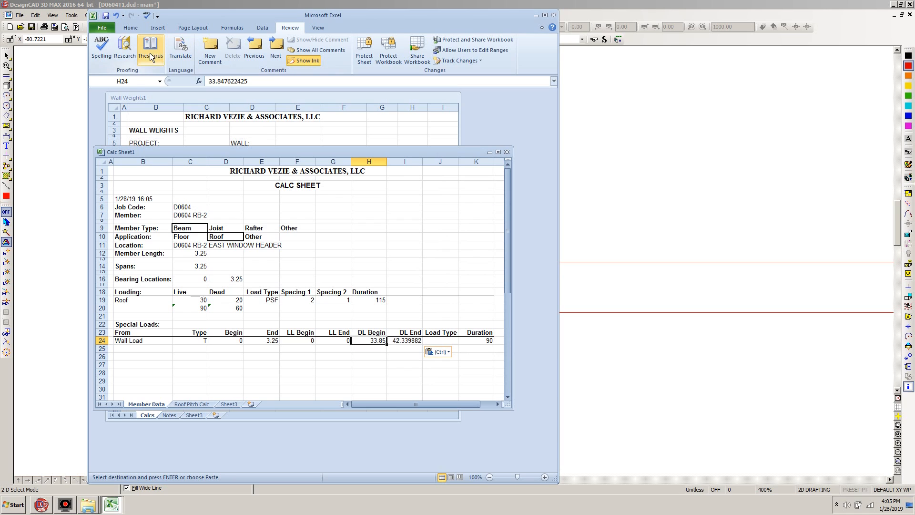
click(129, 28)
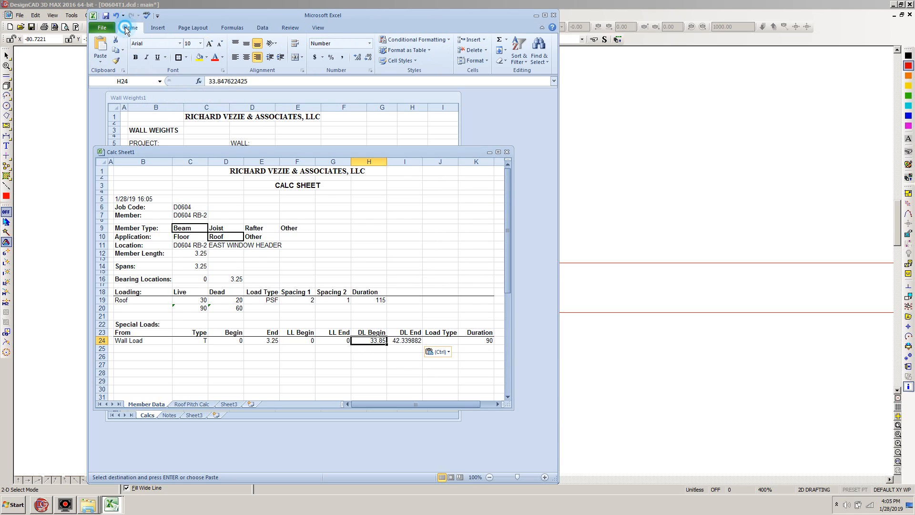
click(116, 59)
click(410, 340)
Enter PLF as the wall load's load type in J24.
click(444, 343)
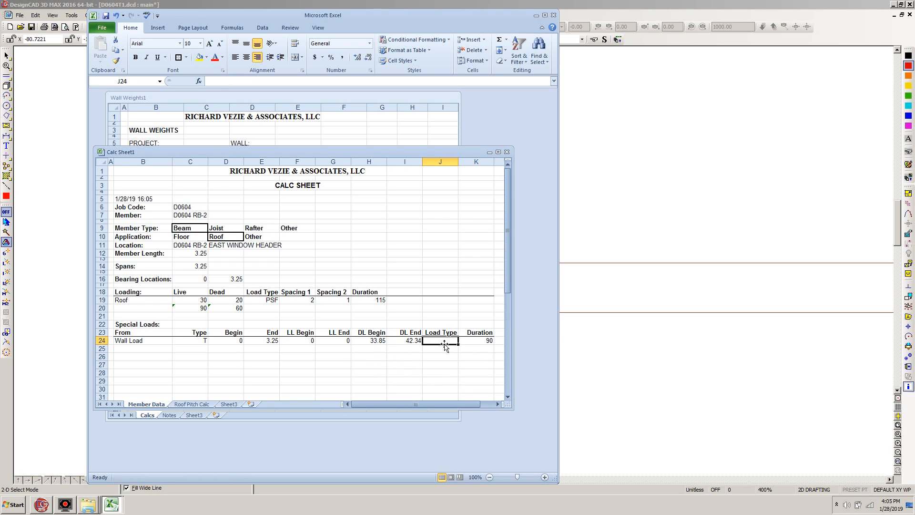
text(P)
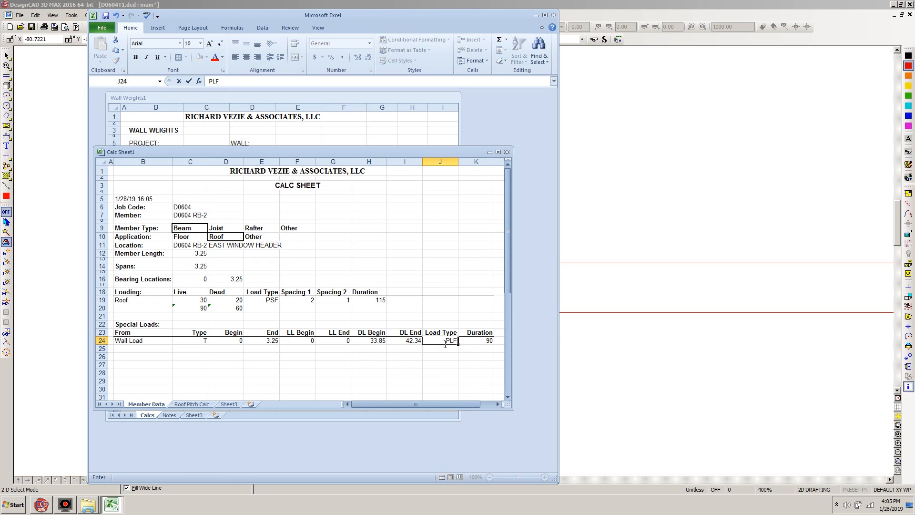
text(LF)
click(336, 358)
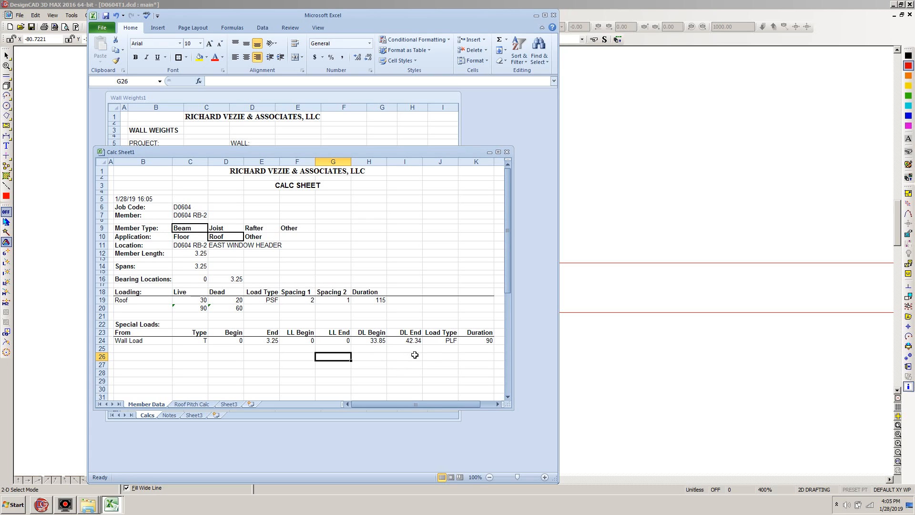
Switch to DesignCAD and save the D0604T1 drawing.
click(584, 4)
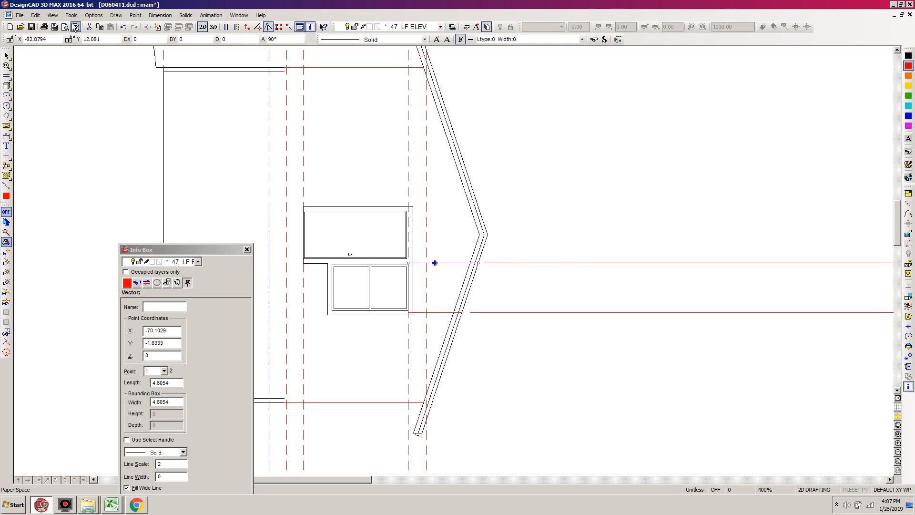
click(31, 26)
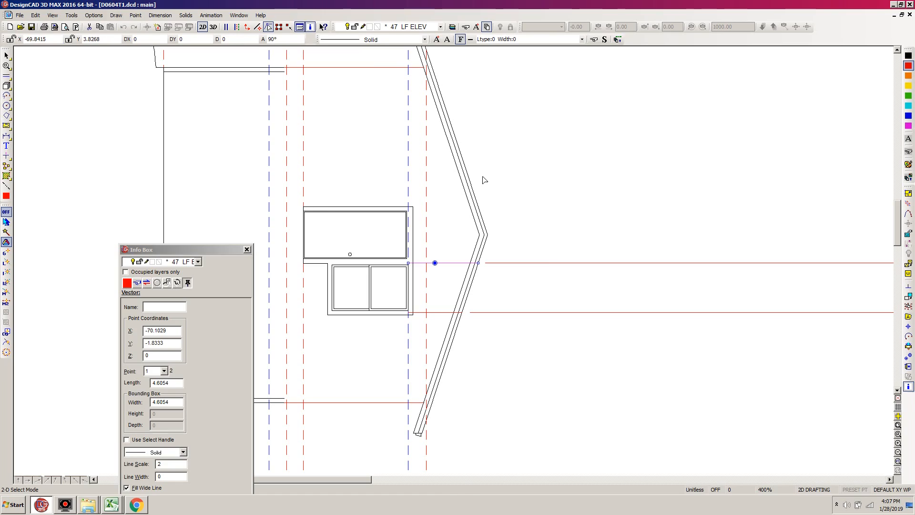